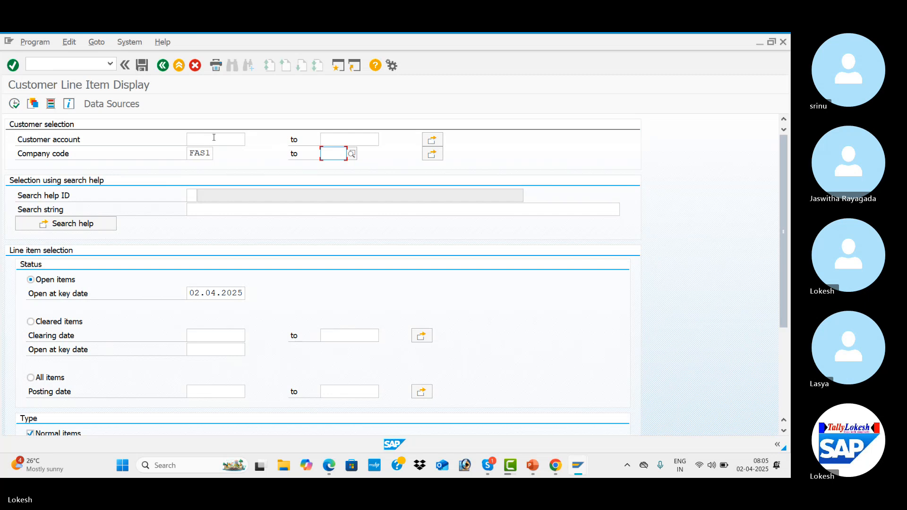
- Find customer JANU PVT LTD in company code FAS1 as the customer account and run the open line item display
click(214, 138)
click(252, 142)
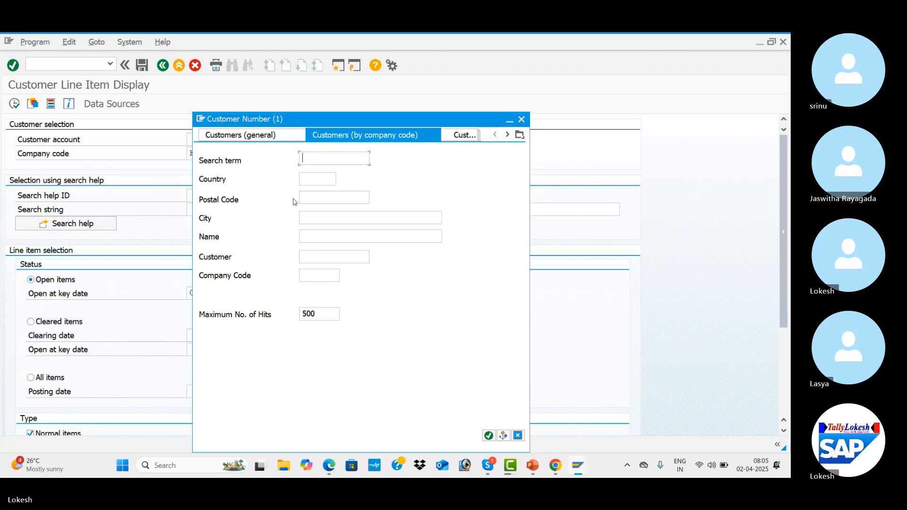
click(321, 275)
text(F)
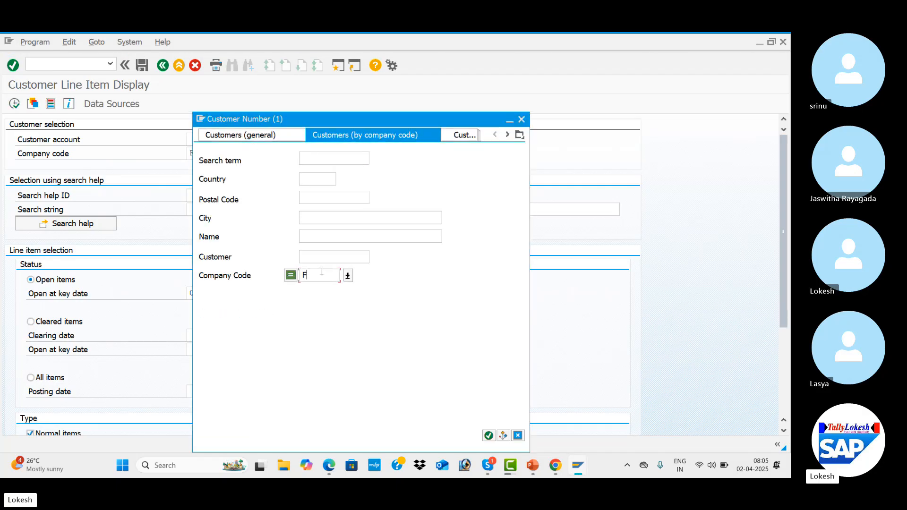
text(AS1)
key(Return)
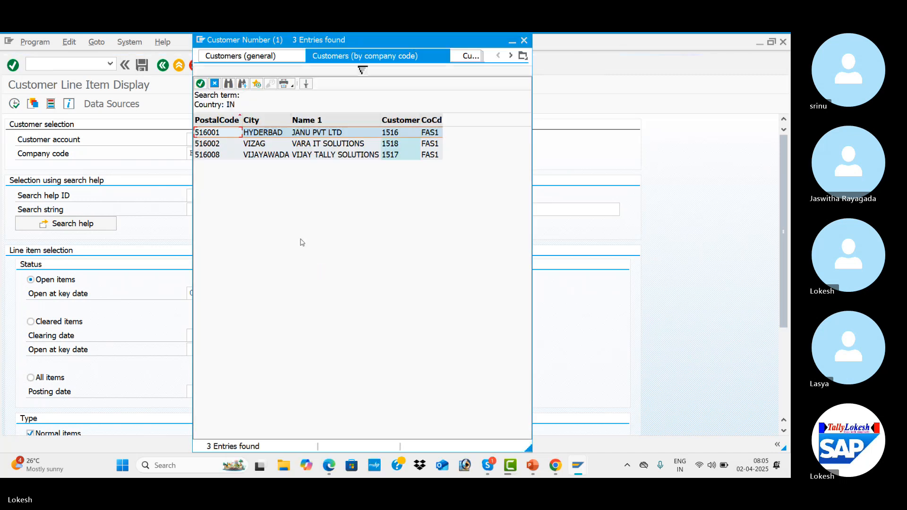
double_click(356, 131)
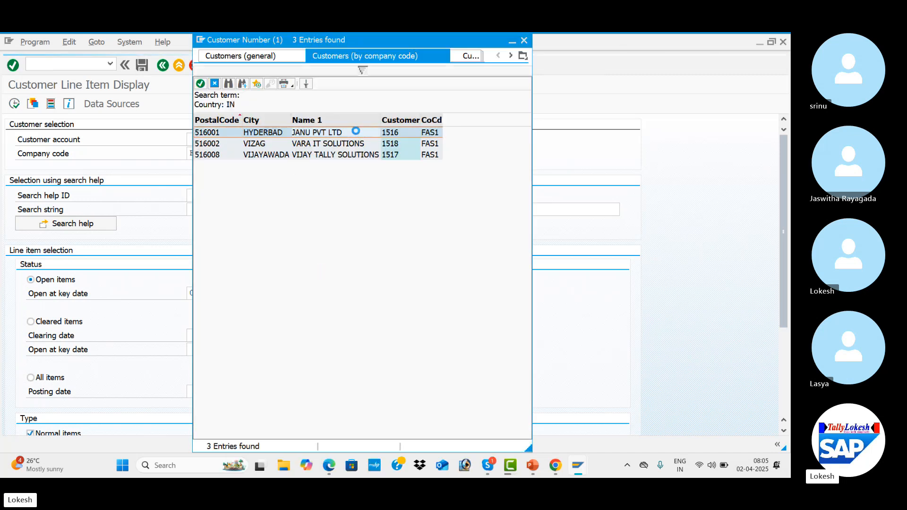
click(14, 105)
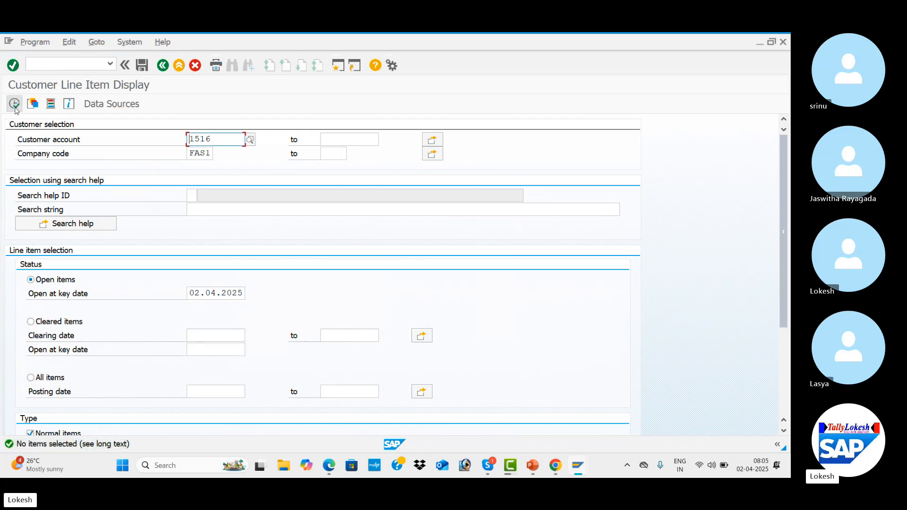
- Switch to the PowerPoint presentation to review the customer payment clearing transaction codes, and return to SAP
key(alt+Tab)
key(alt+Tab)
key(alt+Tab)
key(alt+Tab)
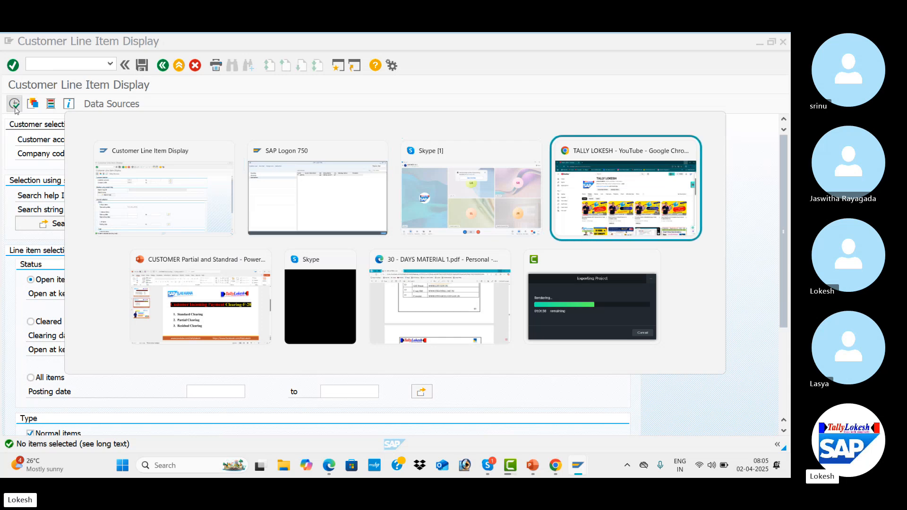
key(Up)
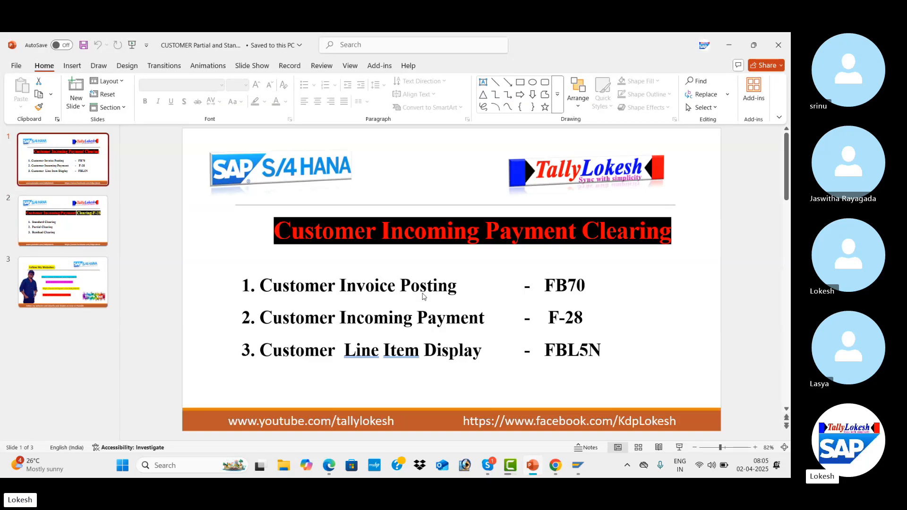
key(alt+Tab)
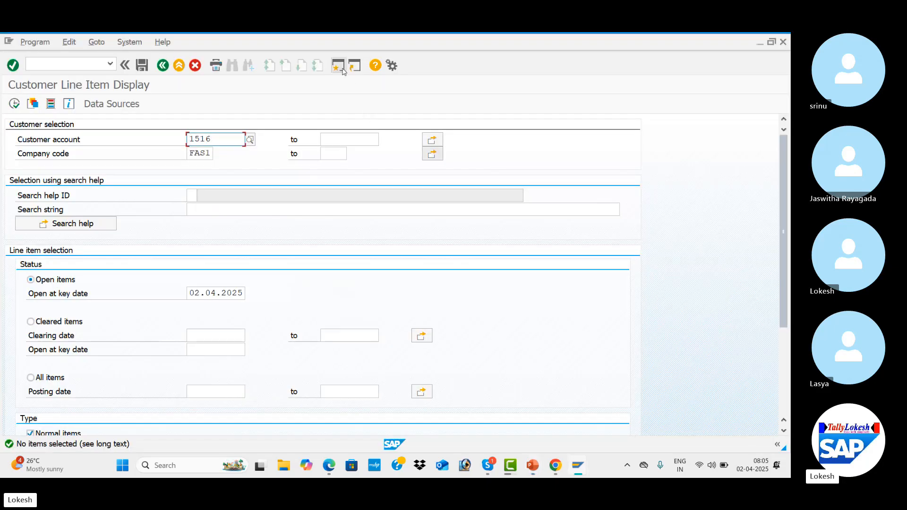
- Open a new SAP session and start customer invoice entry with transaction FB70
click(342, 68)
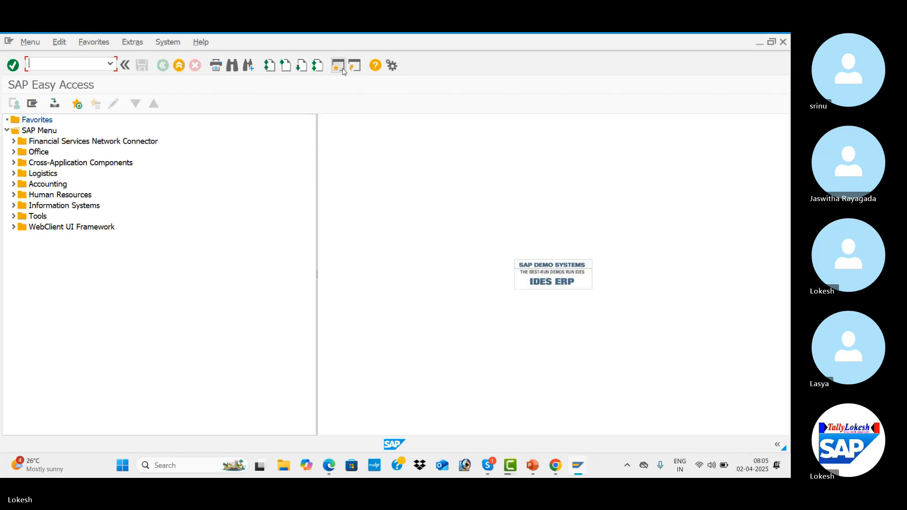
text(FB70)
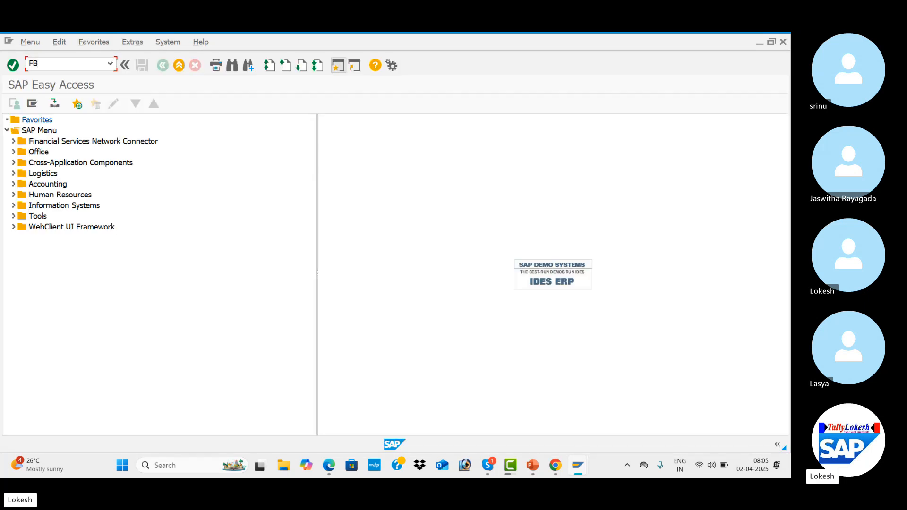
key(Return)
text(fb70)
key(Return)
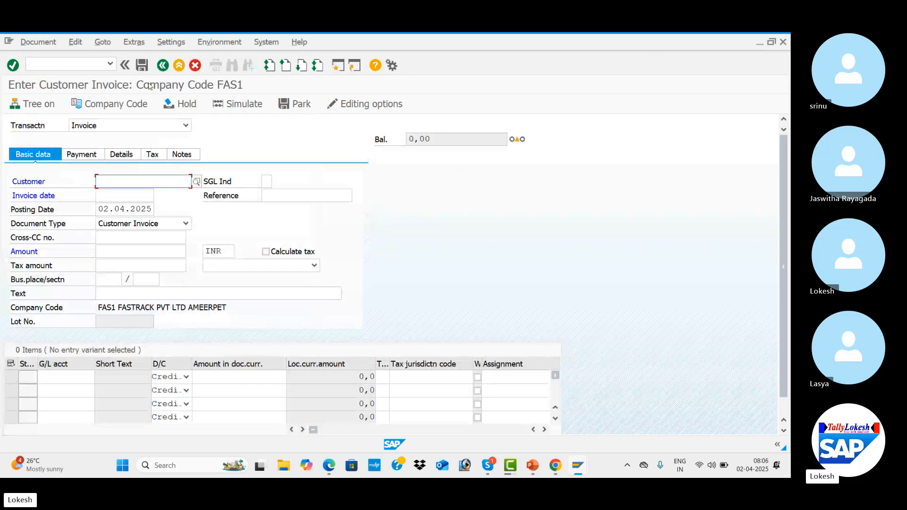
- Select JANU PVT LTD as the invoice customer and enter 02.01.2025 as the invoice date
click(197, 182)
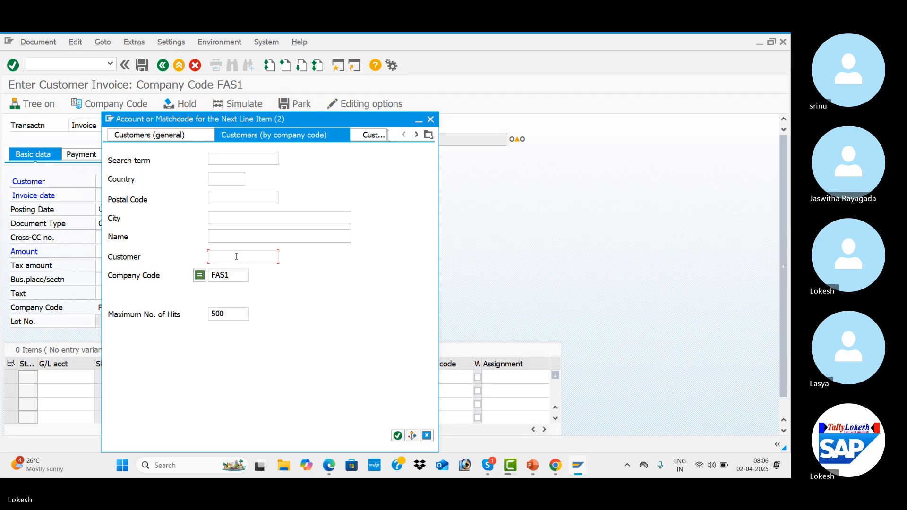
key(Return)
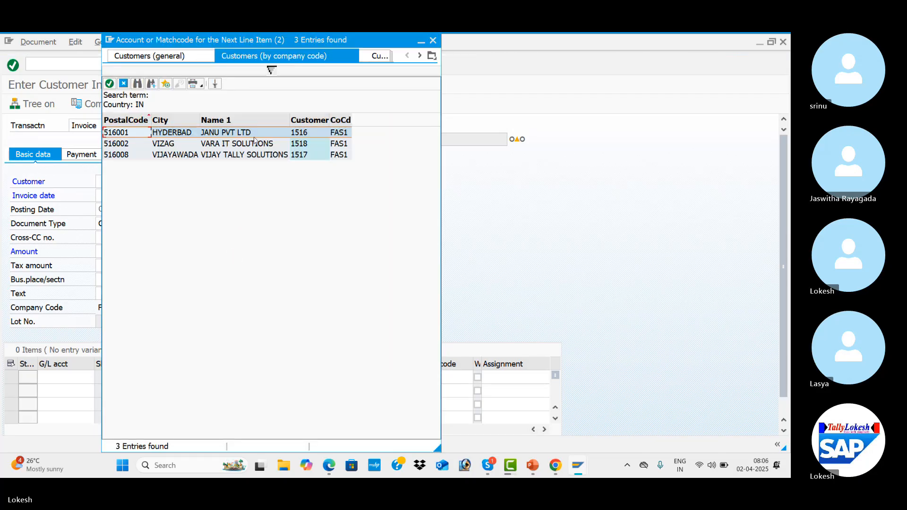
double_click(263, 135)
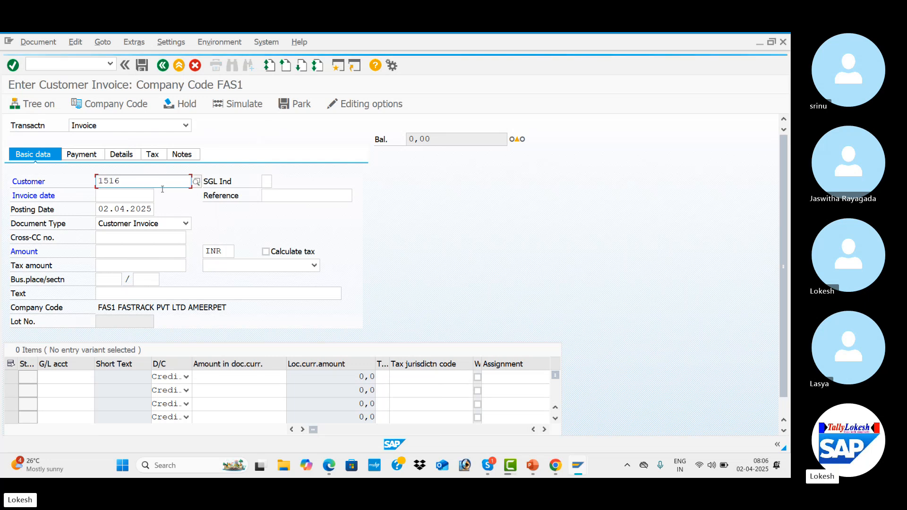
click(143, 196)
text(02.01)
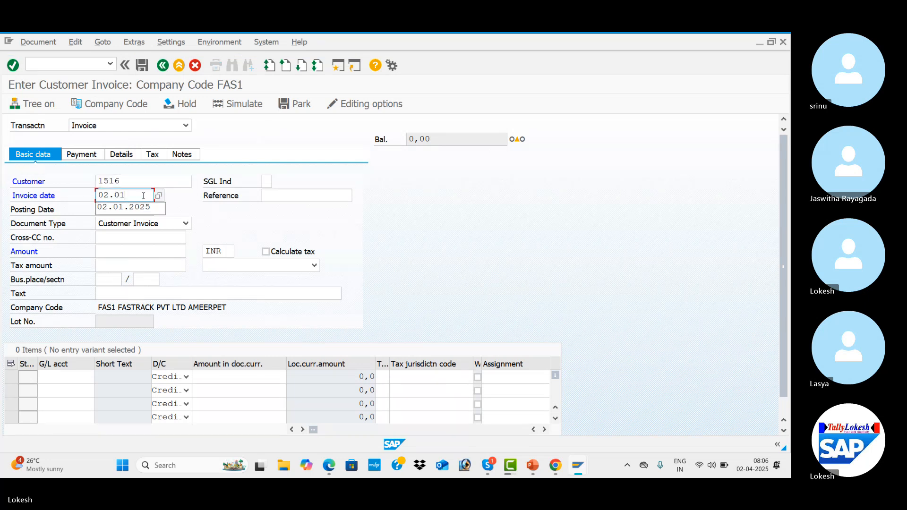
text(.2025)
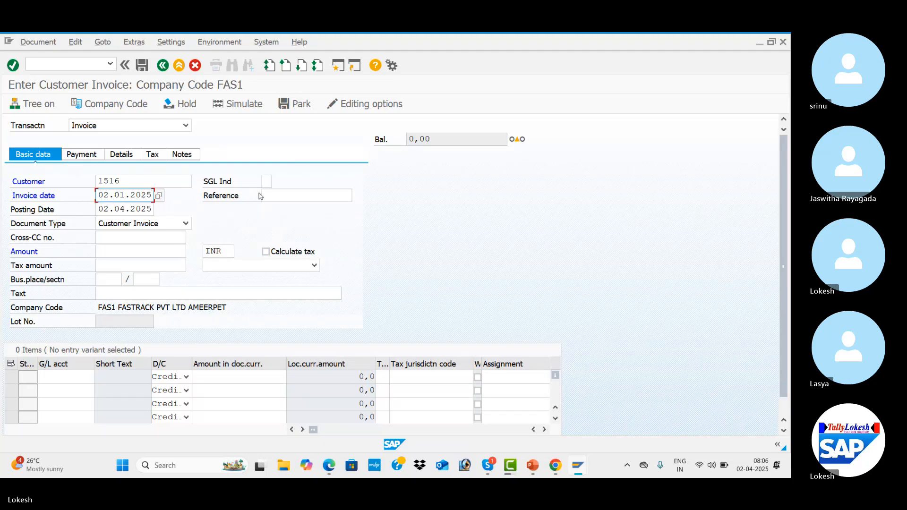
- Enter the reference Customer 005 and set the posting date to 02.01.2025
key(Tab)
key(Down)
key(Down)
key(Tab)
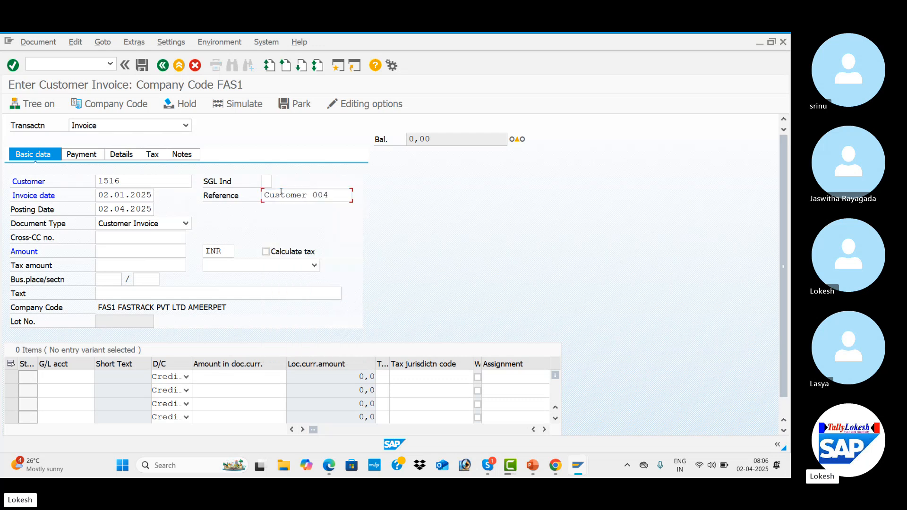
click(329, 195)
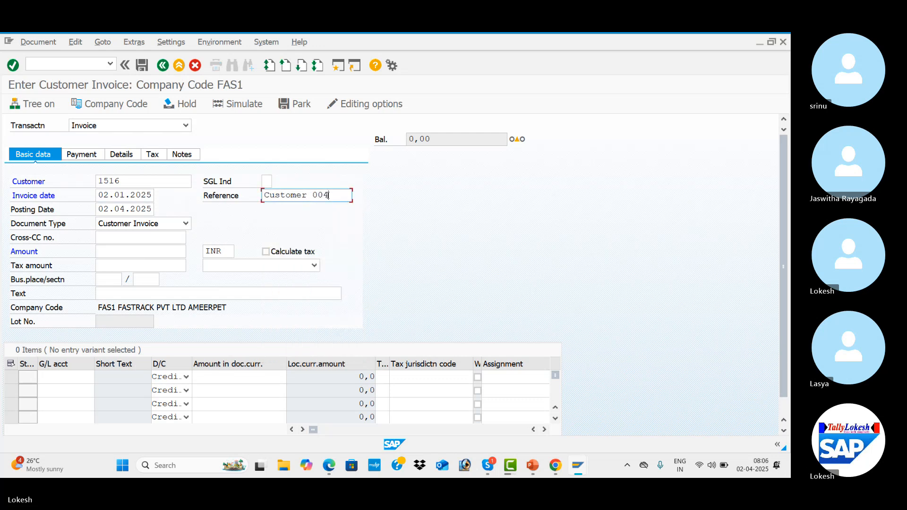
key(BackSpace)
text(5)
key(Tab)
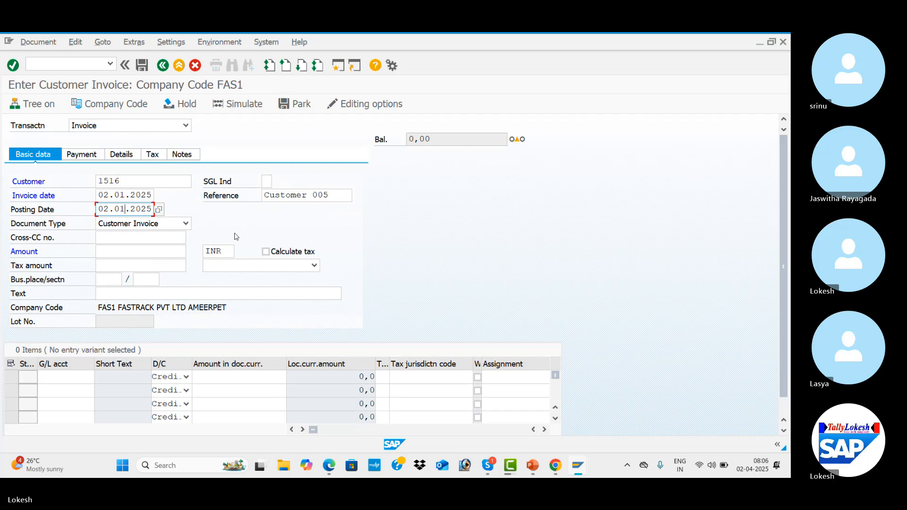
- Enter an invoice amount of 100000 INR and the text CUSTOMER INVOICE in the basic data
click(139, 249)
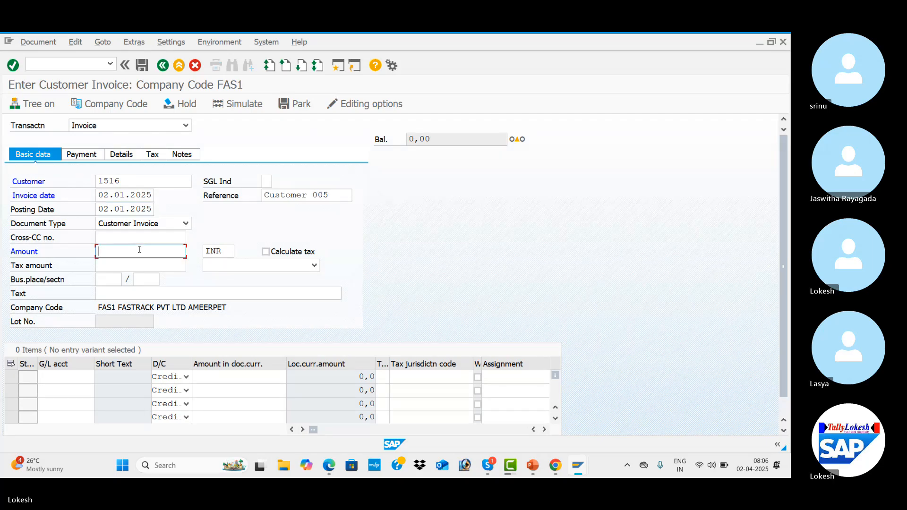
key(Down)
key(Tab)
key(Tab)
key(Tab)
key(Tab)
key(Tab)
key(Tab)
key(Tab)
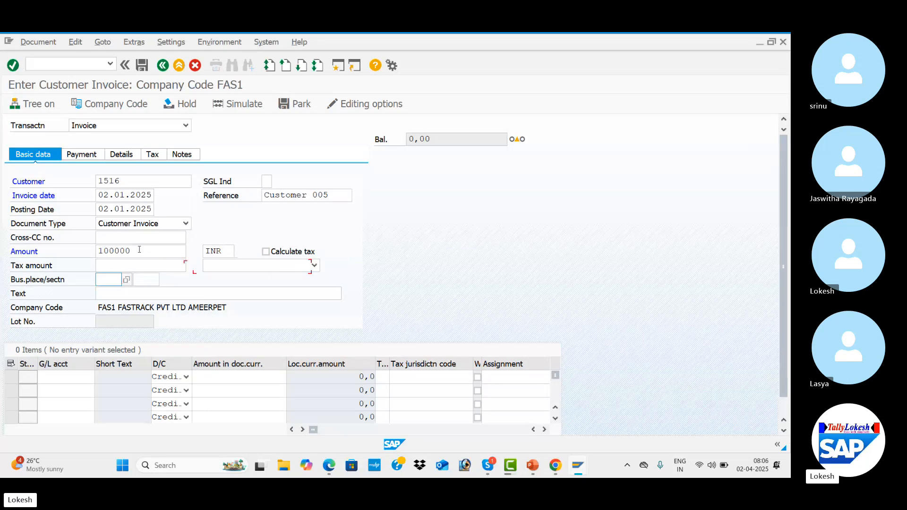
key(Down)
key(Return)
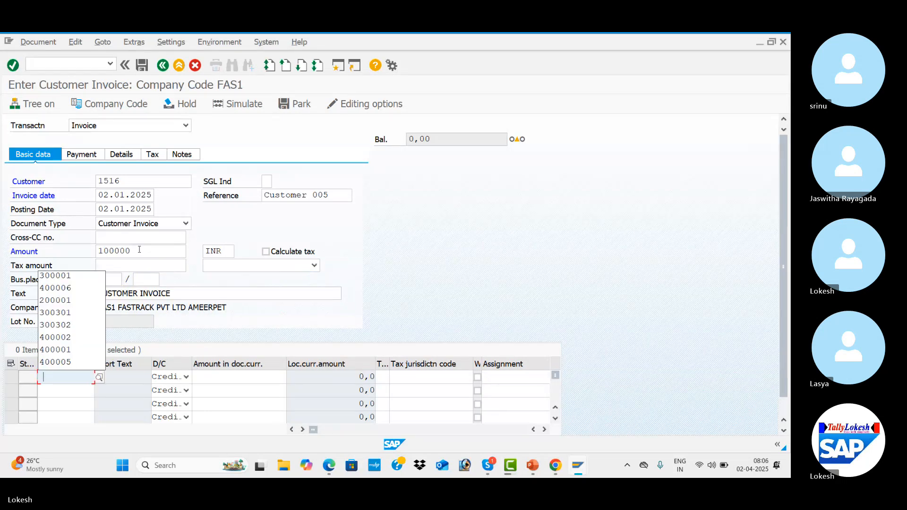
- Fill the first line item with the Sales G/L account as a credit of 100000
key(Down)
key(Return)
key(Tab)
key(Tab)
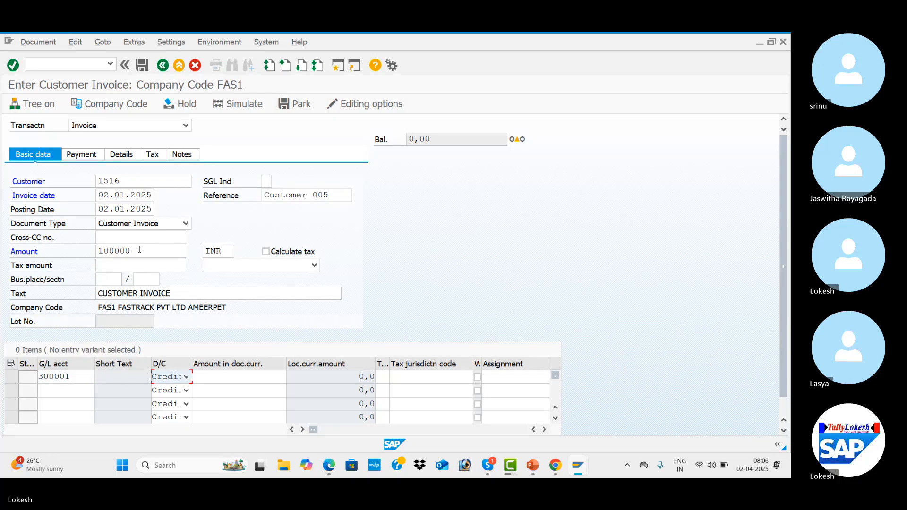
key(Down)
key(Down)
key(Down)
key(Tab)
key(Tab)
key(Tab)
key(Tab)
key(Tab)
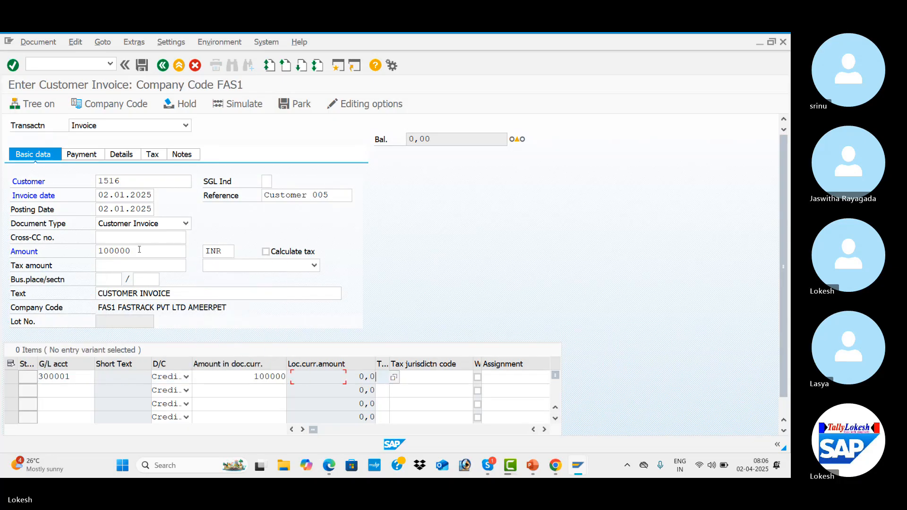
- Give the line item the value date 02.01.2025 and the text Sales A/c, and validate the invoice
text(0)
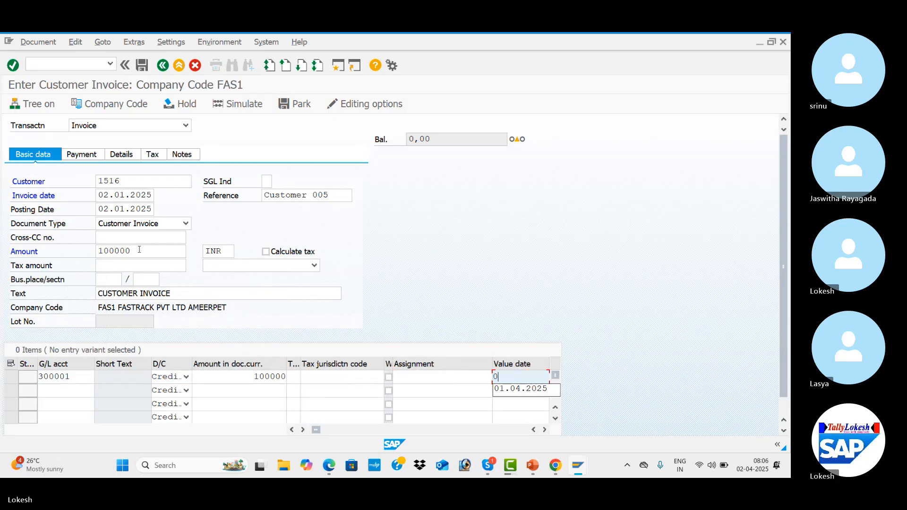
text(2.01.2025)
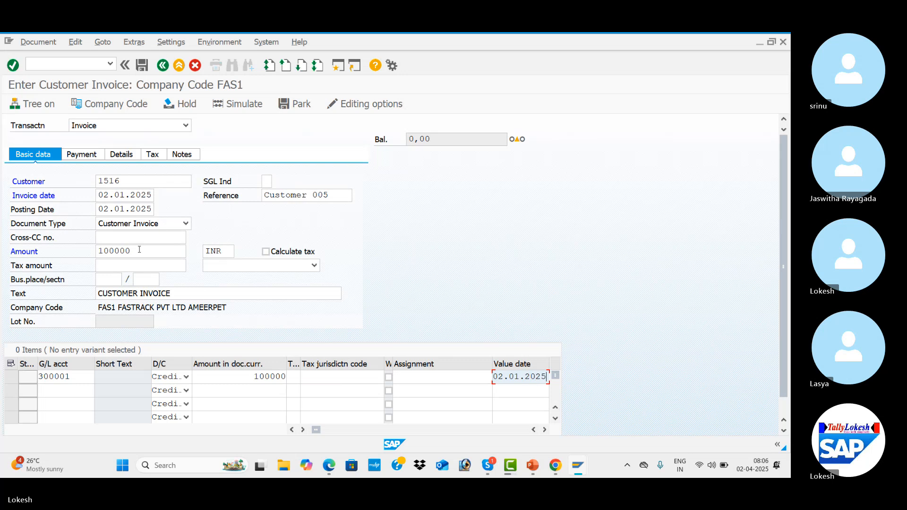
key(Tab)
key(Down)
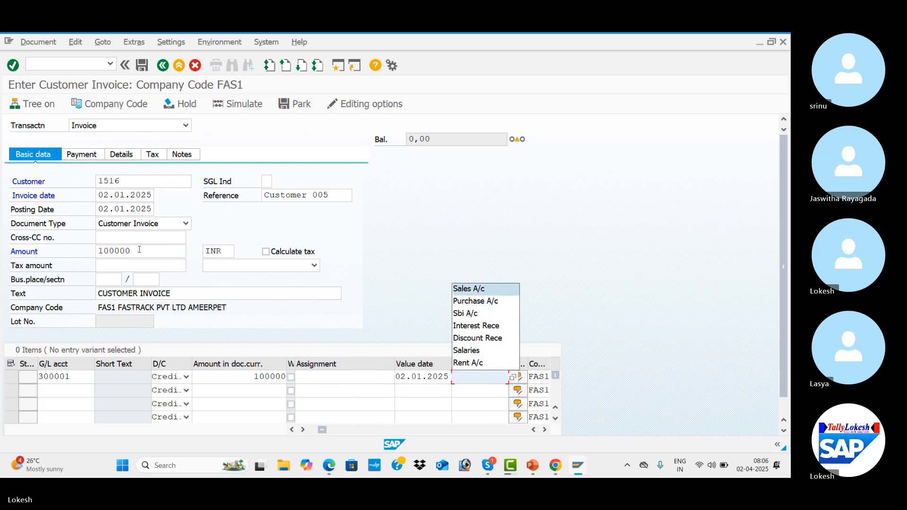
key(Return)
key(Return)
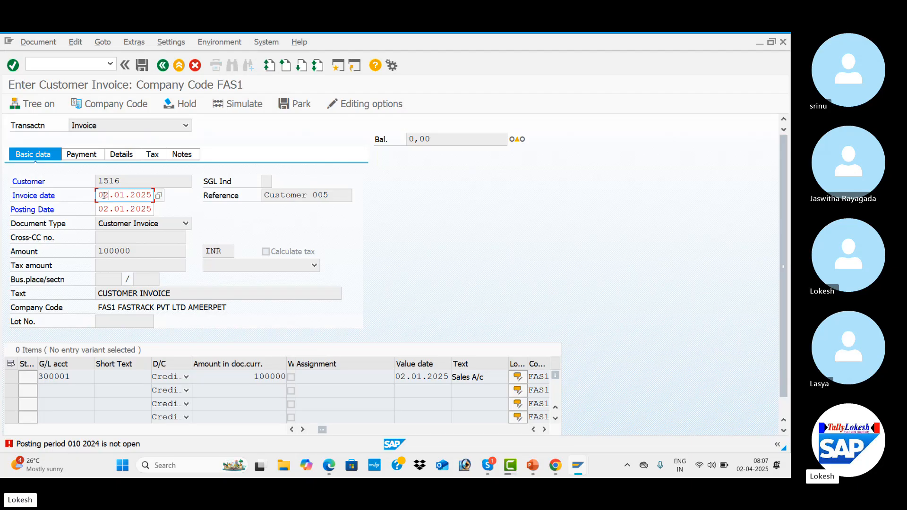
- Set both the invoice date and the posting date to 02.04.2025 and validate the invoice
key(Right)
key(Right)
key(Down)
key(Right)
key(Right)
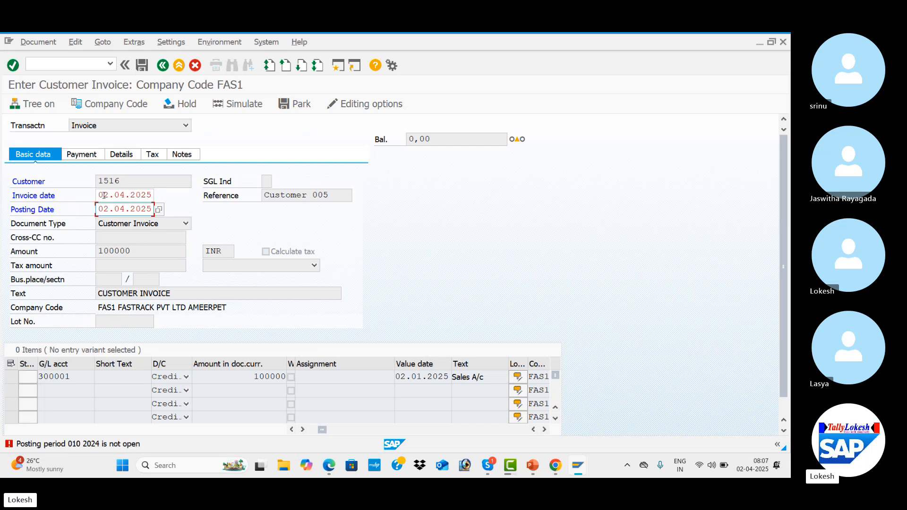
key(Return)
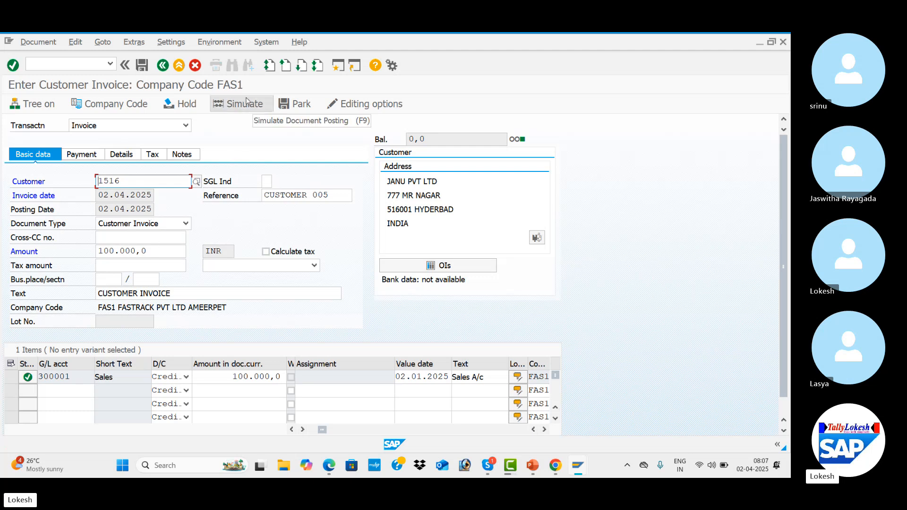
- Simulate the customer invoice posting and post the document
click(246, 104)
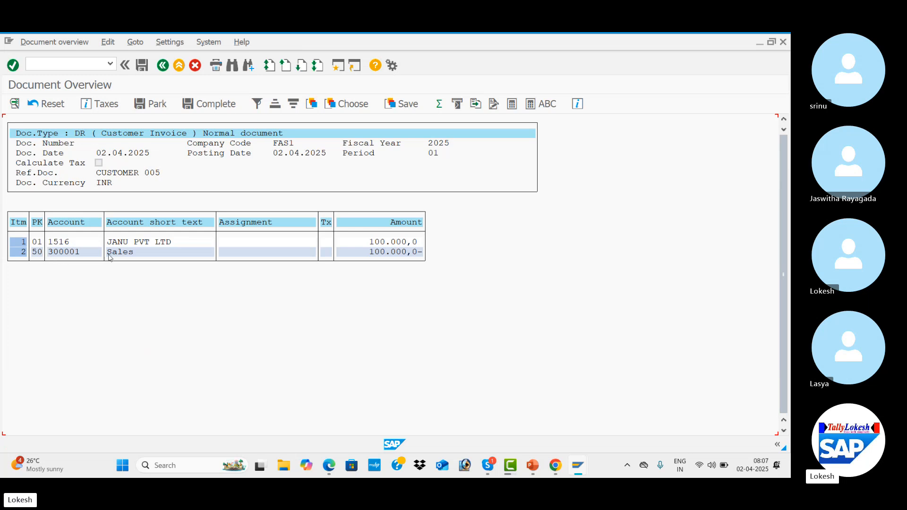
click(143, 65)
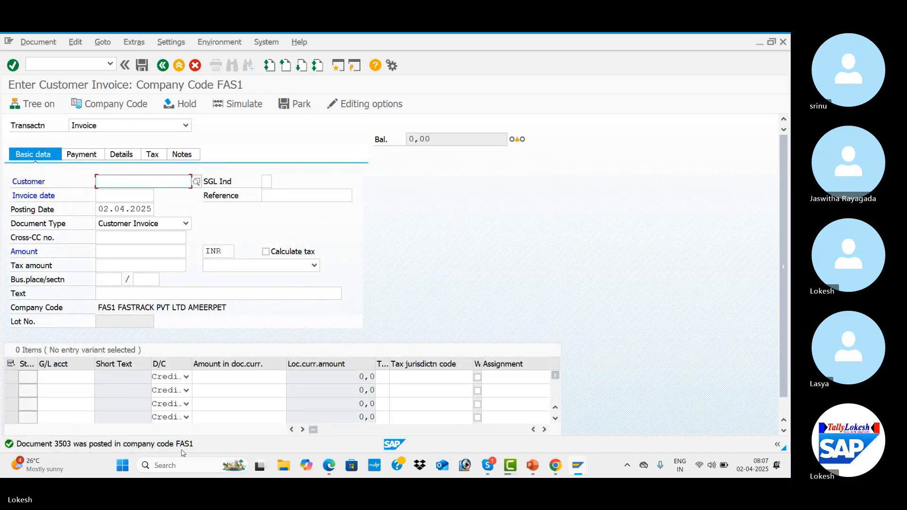
- Begin another invoice for customer JANU PVT LTD with invoice date 02.04.2025 and reference Customer 005
key(Down)
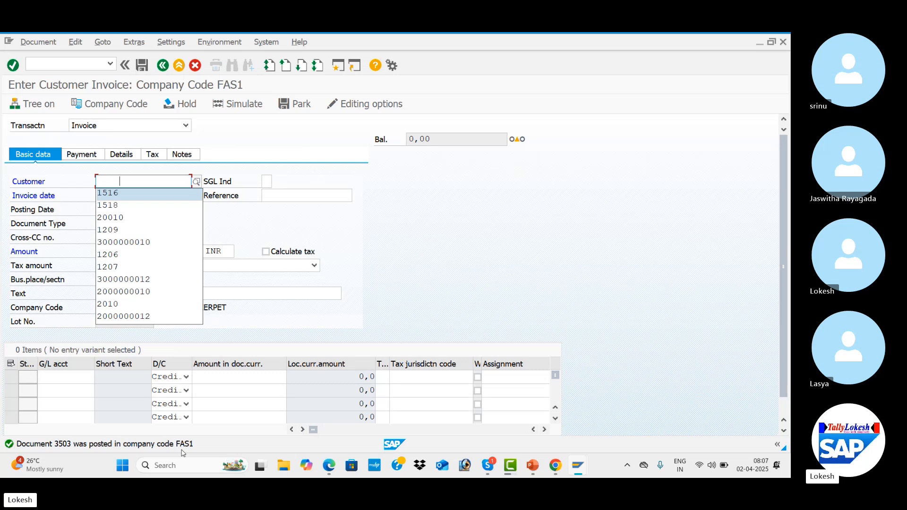
key(Return)
key(Tab)
key(Down)
key(Return)
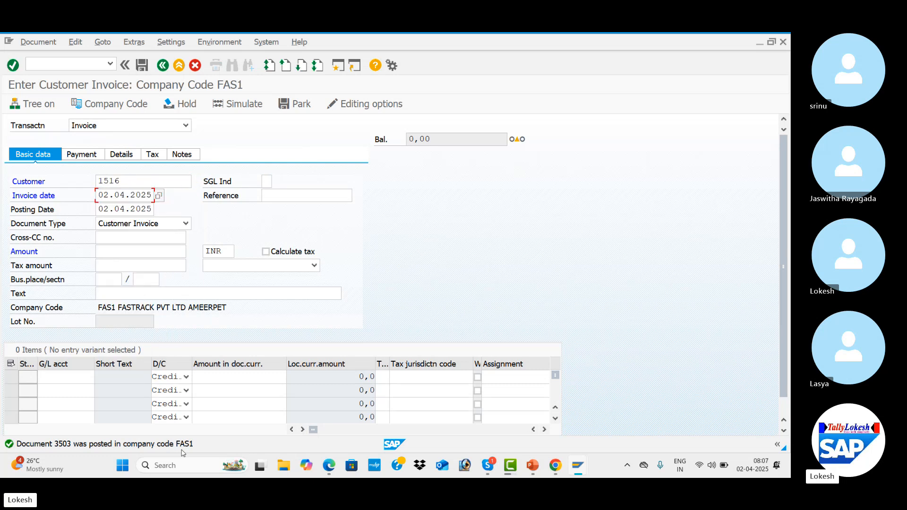
key(Tab)
key(Down)
key(Return)
key(Tab)
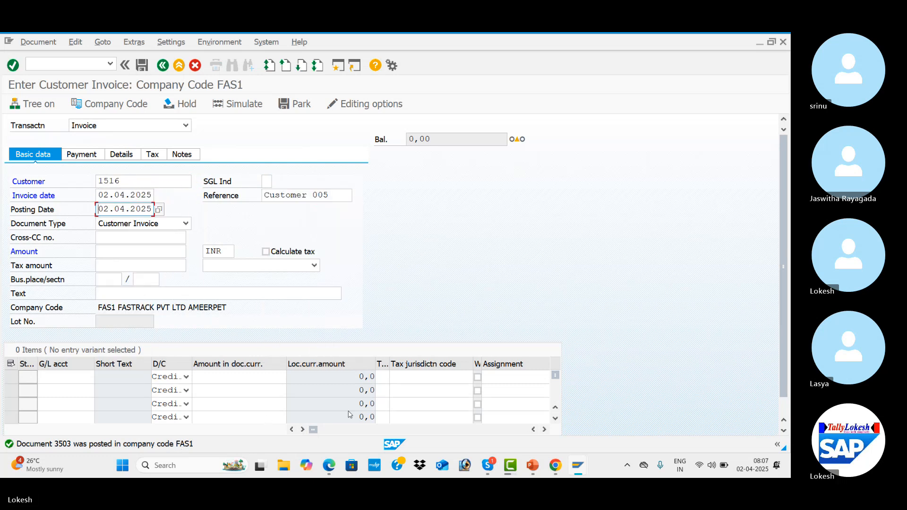
- Change the reference of the new customer invoice to Customer 006
click(336, 191)
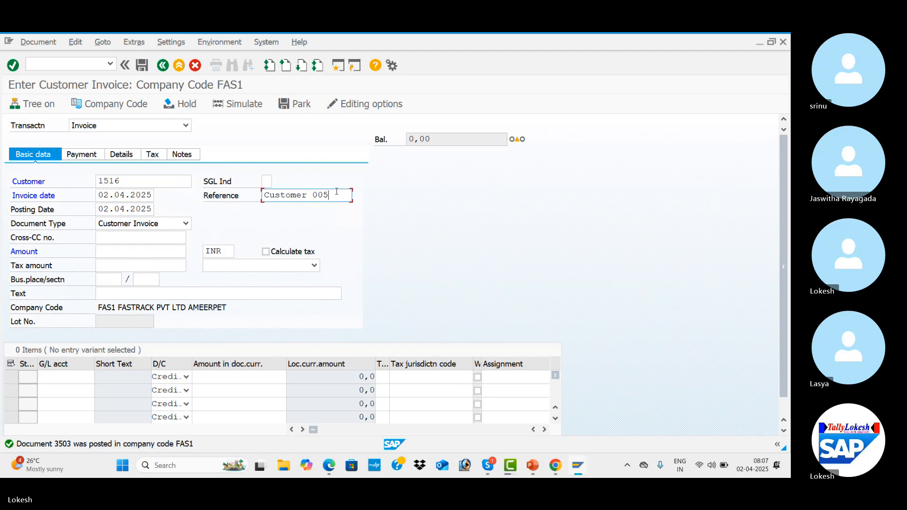
key(BackSpace)
text(6)
key(Tab)
key(Tab)
key(Tab)
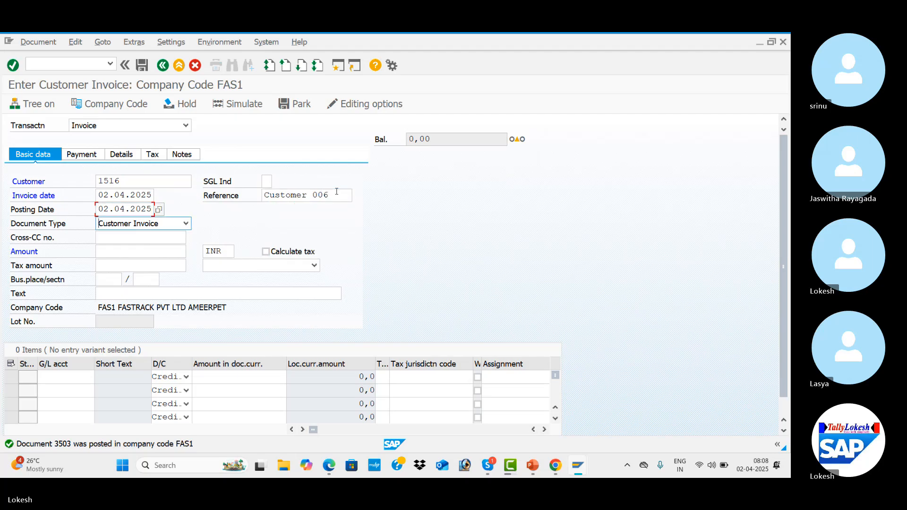
- Set the invoice amount to 200000 INR and the header text to CUSTOMER INVOICE
key(Down)
key(Down)
key(Down)
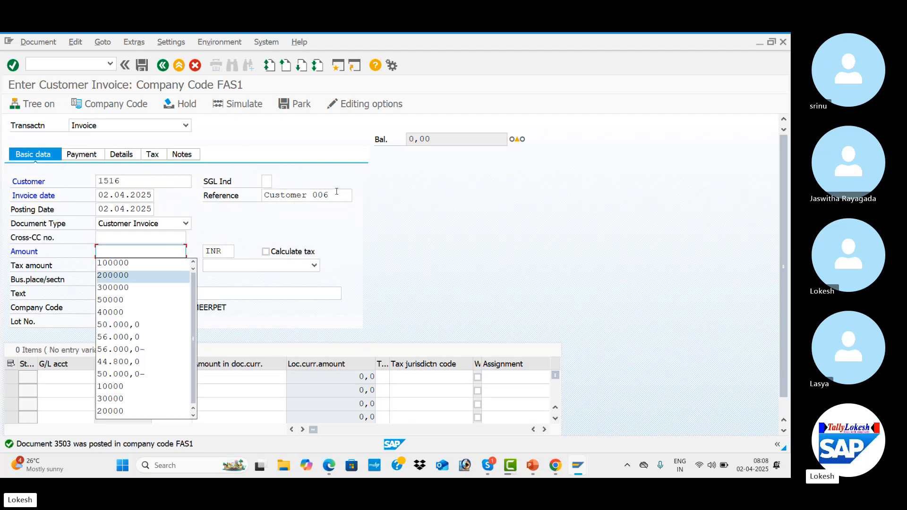
key(Return)
key(Tab)
key(Tab)
key(Tab)
key(Tab)
key(Tab)
key(Tab)
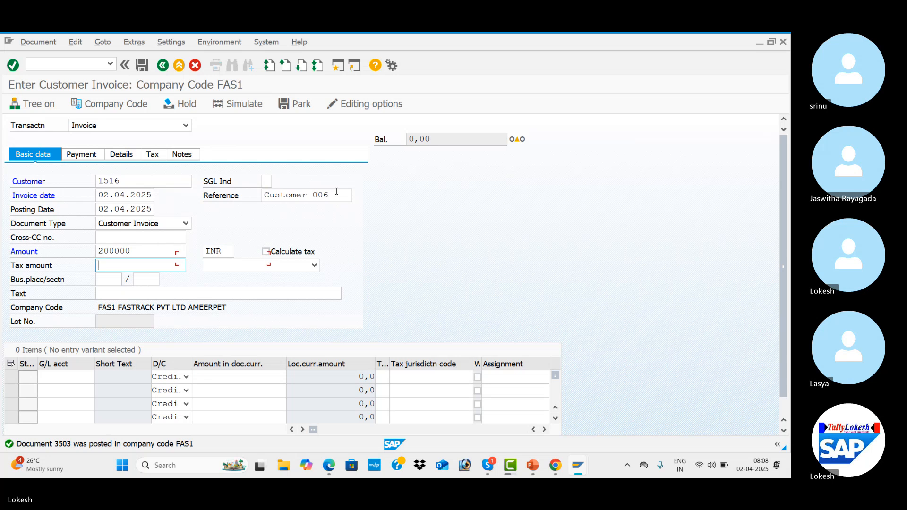
key(Tab)
key(Down)
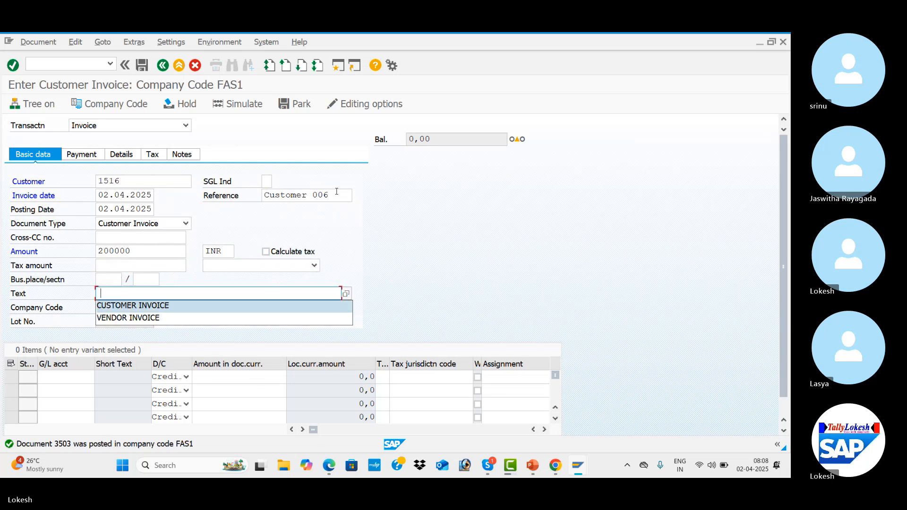
key(Return)
- Enter a credit line item on Sales G/L account 300001 with an amount of 200000
key(Tab)
key(Down)
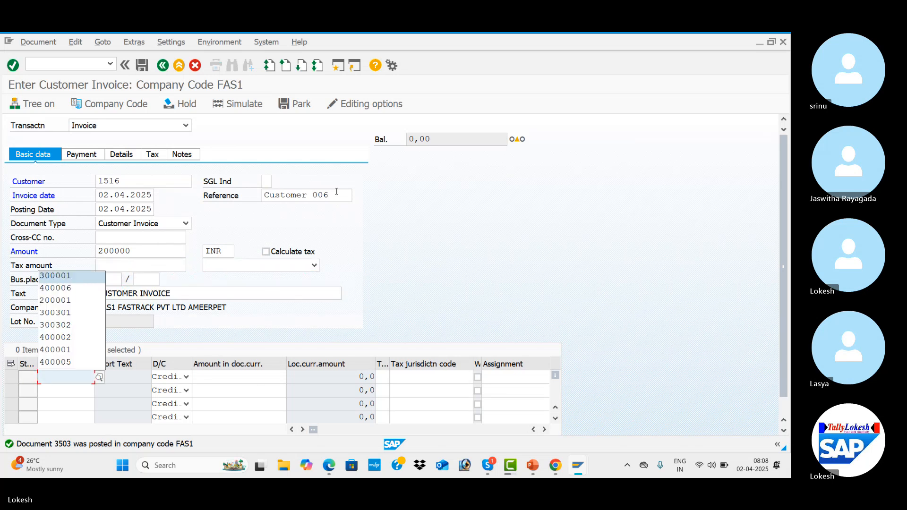
key(Return)
key(Tab)
key(Tab)
key(Down)
key(Return)
key(Tab)
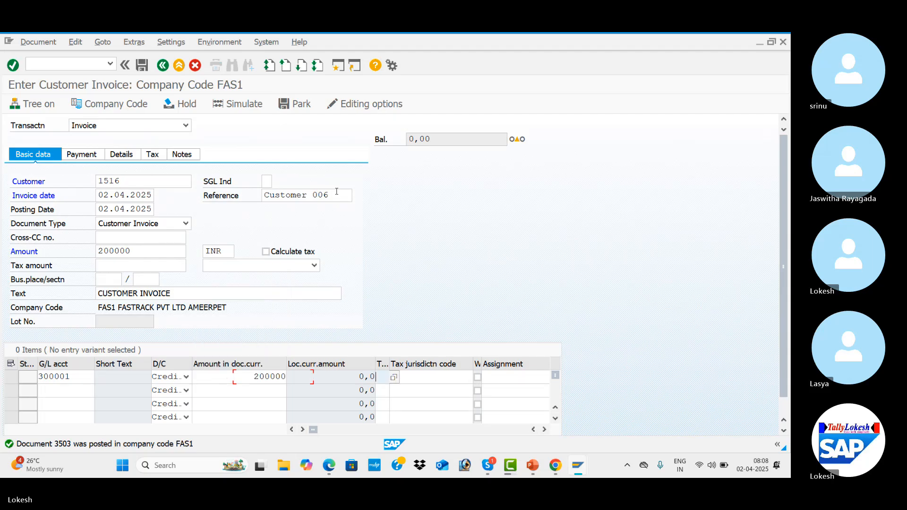
- Give the line item the value date 02.04.2025 and the text Sales A/c
key(Tab)
key(Tab)
key(Tab)
key(Tab)
key(Down)
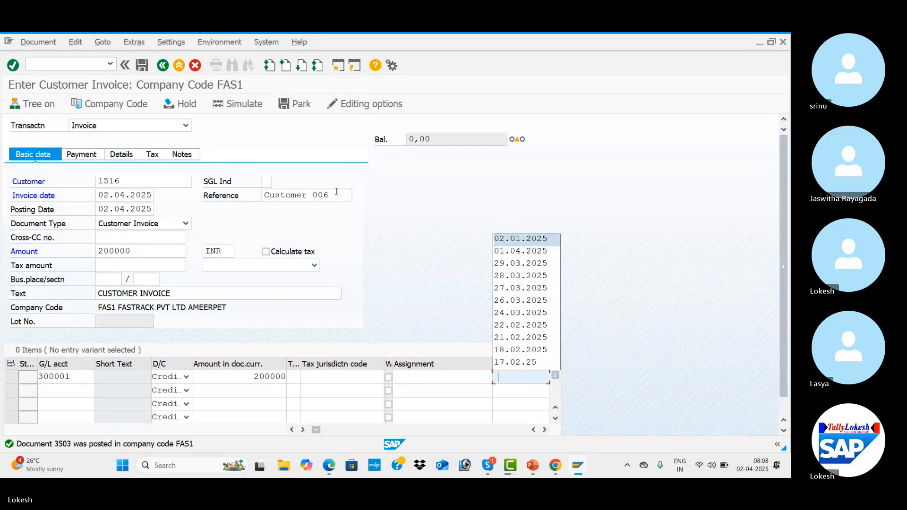
key(Return)
key(Tab)
key(Down)
key(Return)
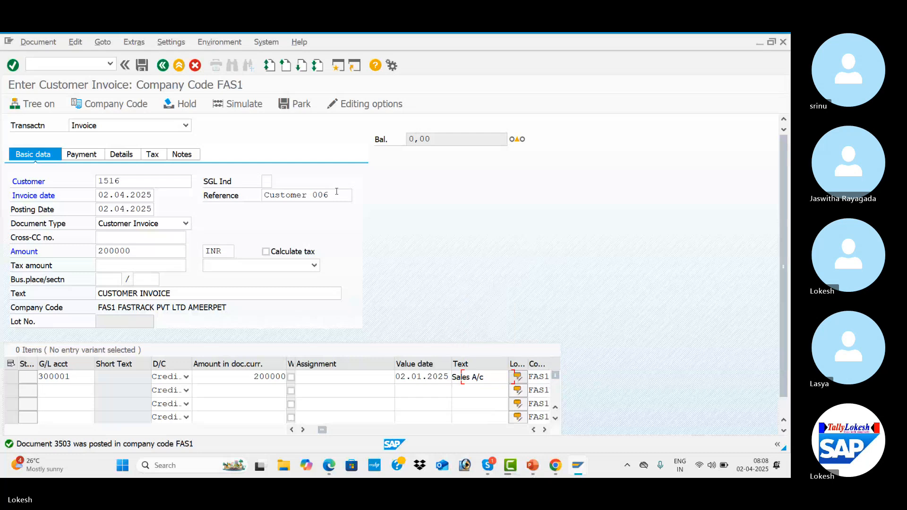
key(Tab)
click(399, 377)
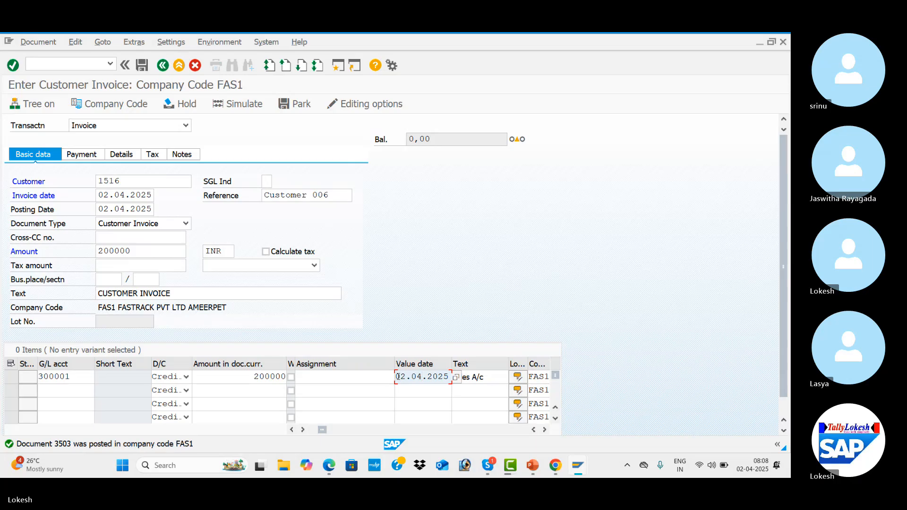
- Validate and simulate the Customer 006 invoice and post the document
key(Return)
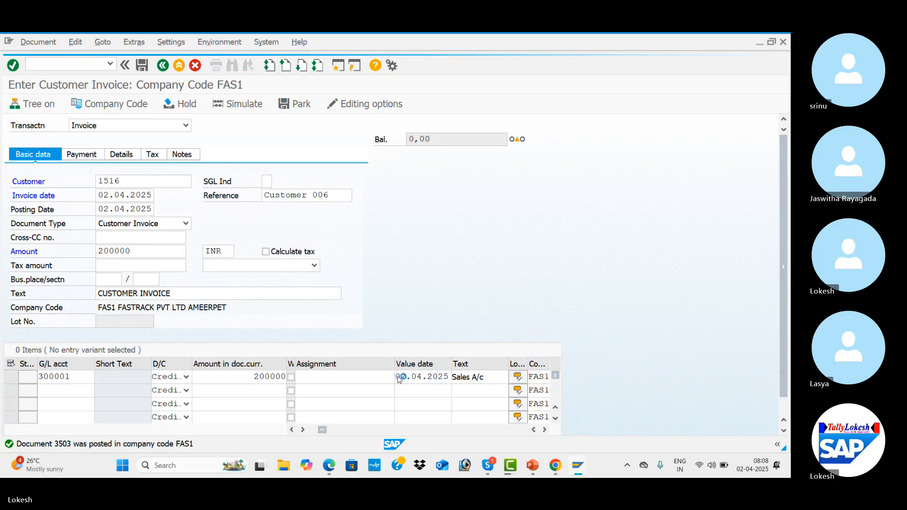
click(253, 107)
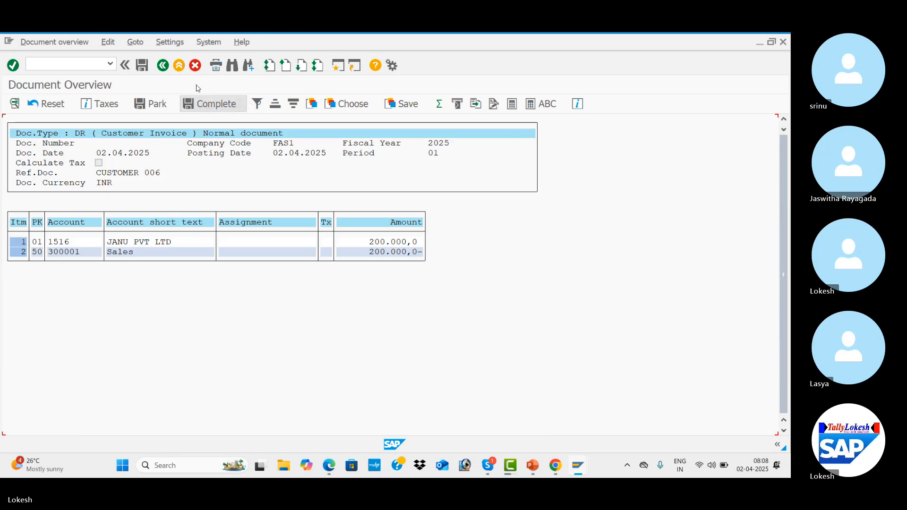
click(144, 67)
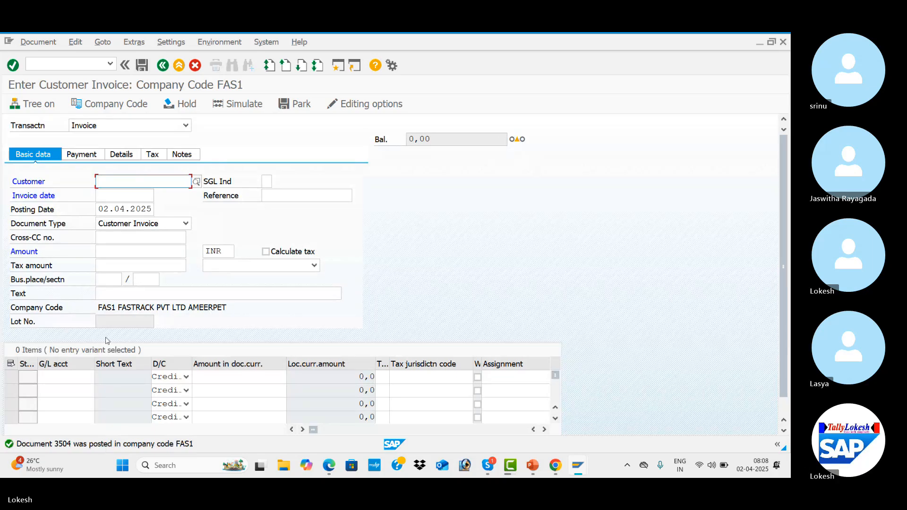
- Begin another invoice for customer JANU PVT LTD with invoice date 02.04.2025 and reference Customer 006
key(Tab)
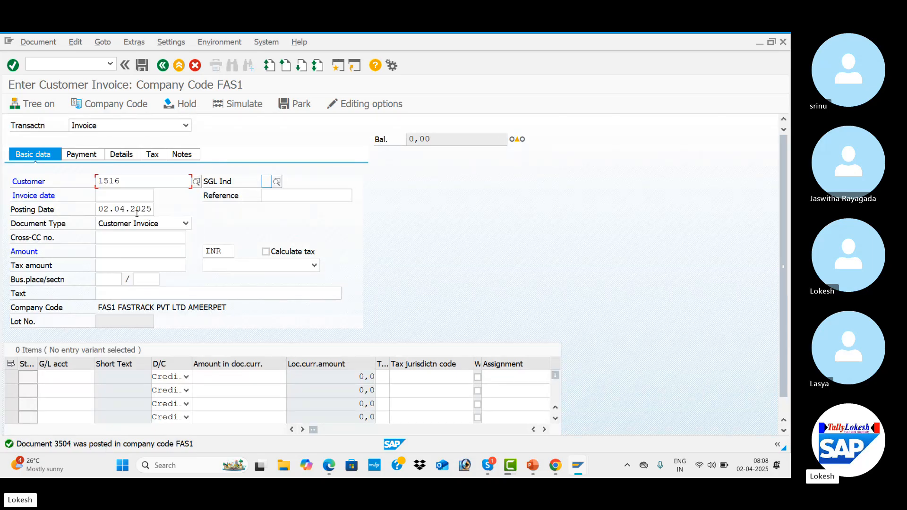
key(Tab)
key(Down)
key(Return)
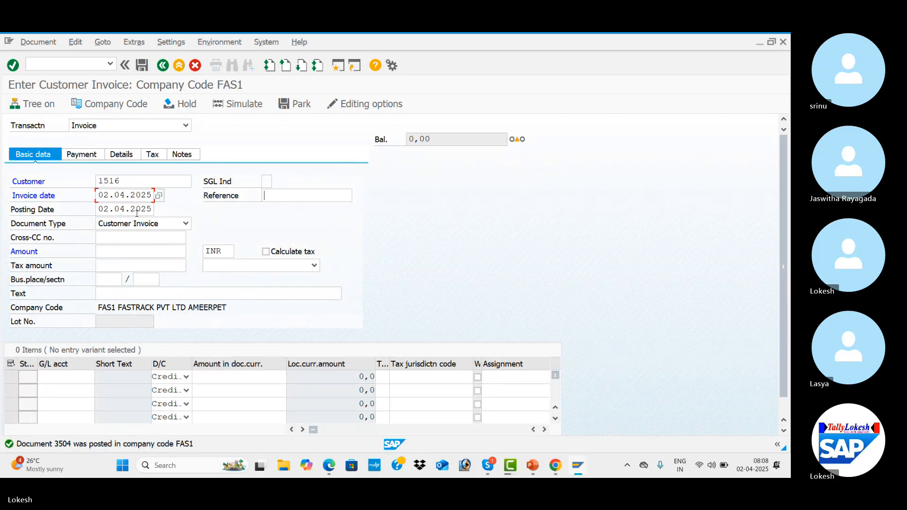
key(Tab)
key(Down)
key(Return)
key(Tab)
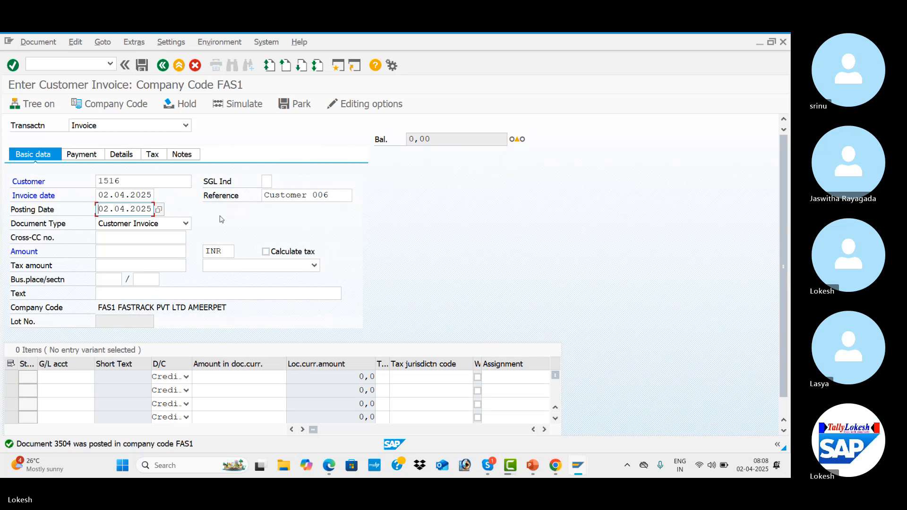
- Change the invoice reference to Customer 007
click(343, 194)
key(BackSpace)
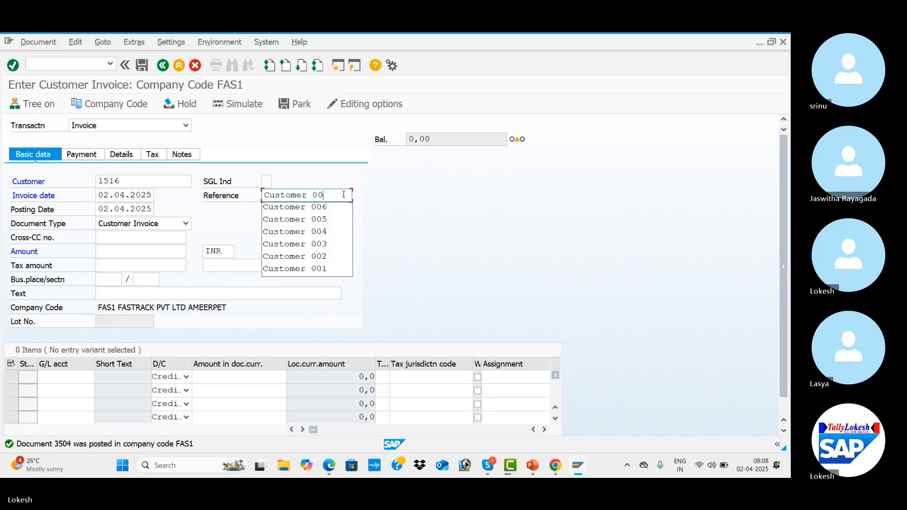
text(7)
key(Tab)
key(Tab)
key(Tab)
key(Tab)
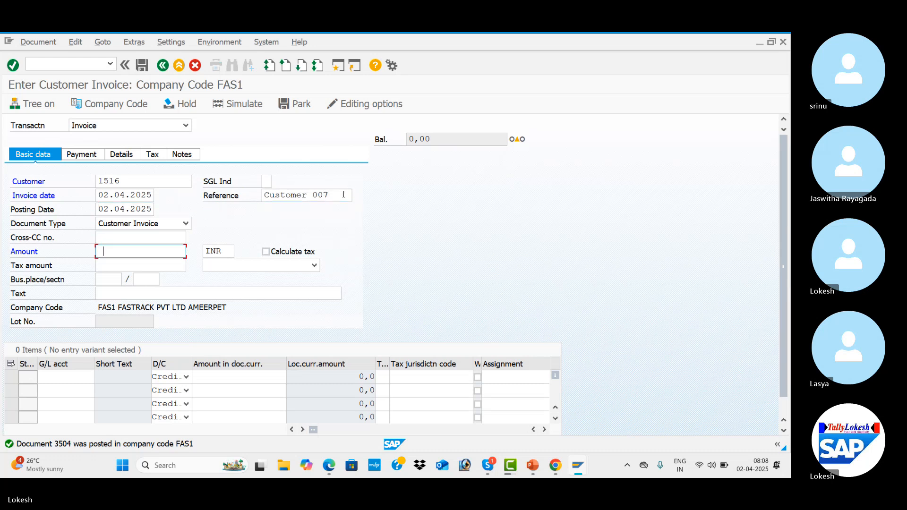
- Set the invoice amount to 300000 INR and the header text to CUSTOMER INVOICE
key(Down)
key(Down)
key(Down)
key(Return)
key(Tab)
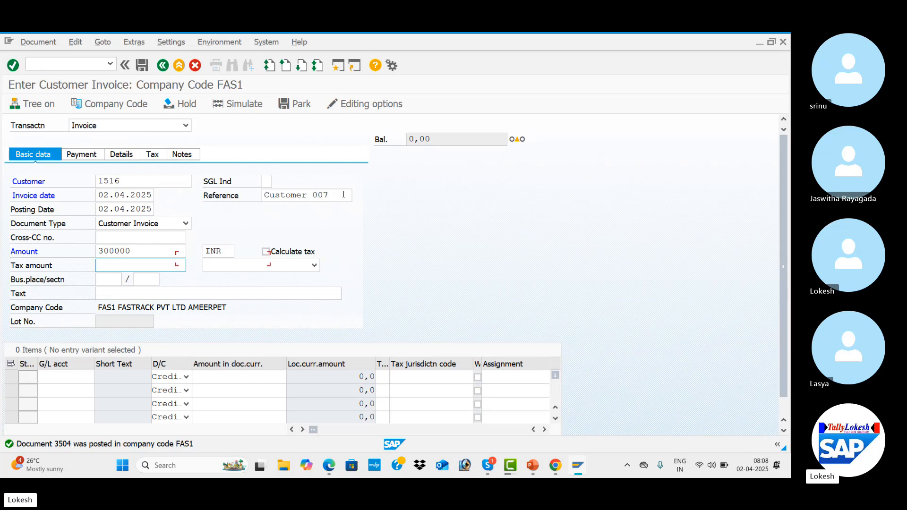
key(Tab)
key(Tab)
key(Tab)
key(Down)
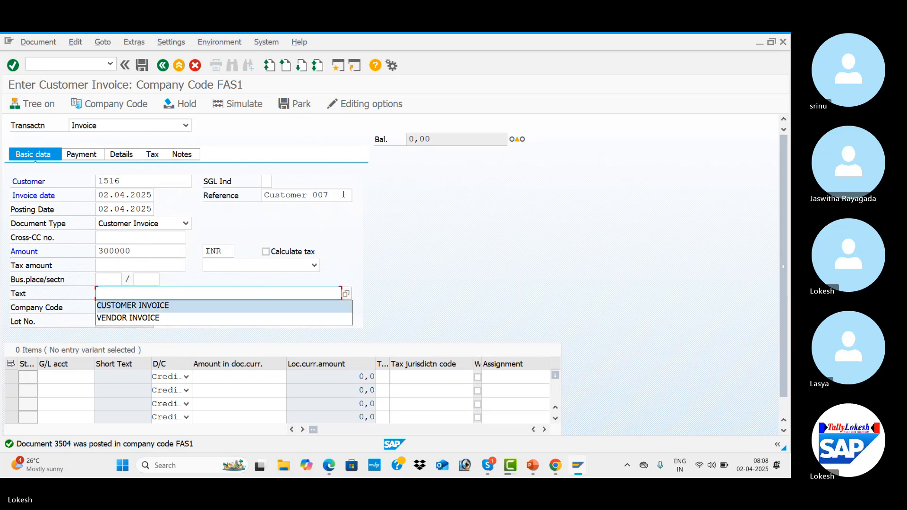
key(Return)
- Enter a credit line item on Sales G/L account 300001 with an amount of 300000
key(Tab)
key(Down)
key(Down)
key(Return)
key(Tab)
key(Tab)
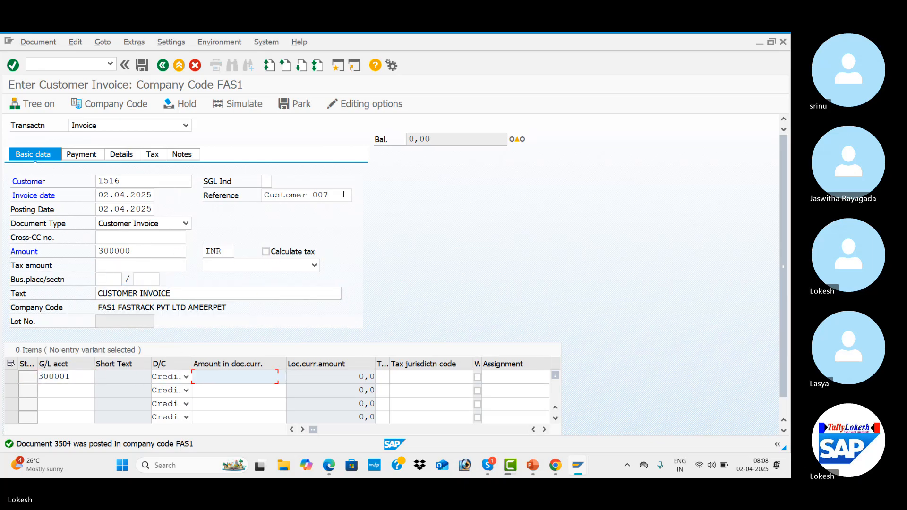
key(Down)
key(Down)
key(Down)
key(Return)
key(Tab)
key(Tab)
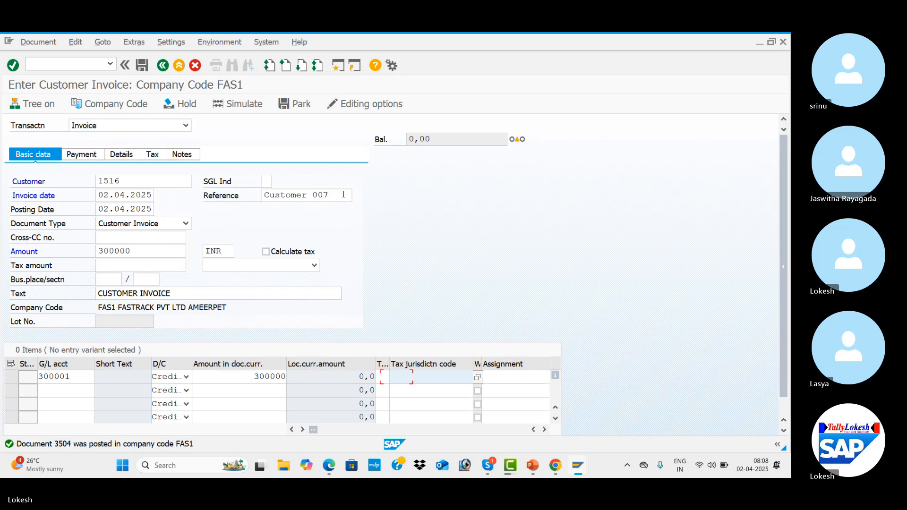
- Enter value date 02.04.2025 and text Sales A/c for the 300000 line item, leaving its long text empty
key(Tab)
key(Tab)
key(Tab)
key(Down)
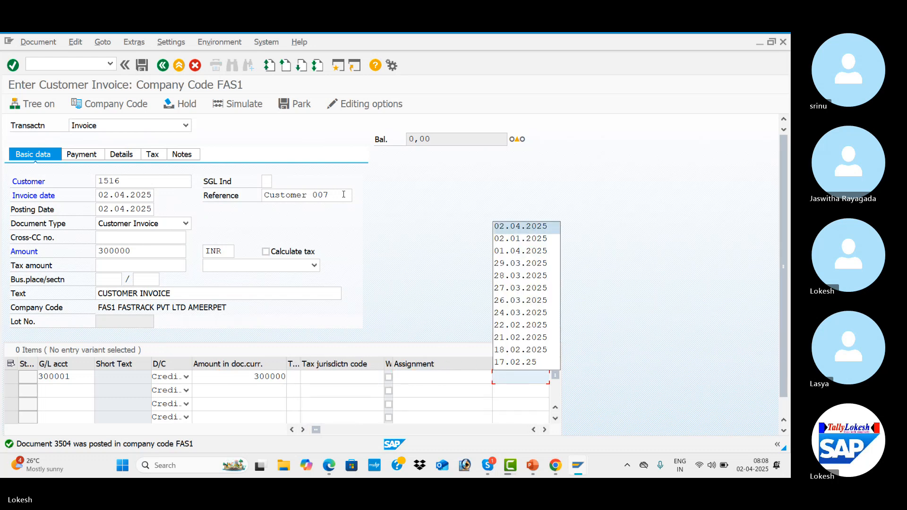
key(Return)
key(Tab)
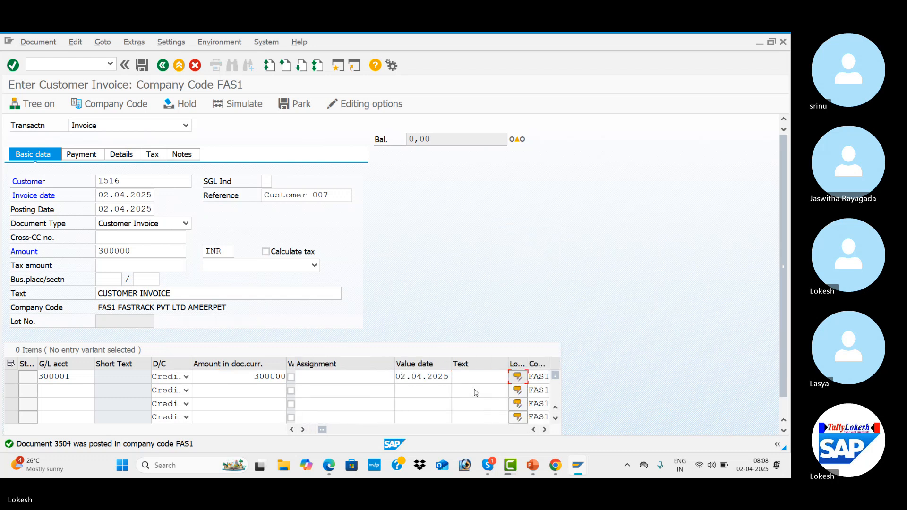
key(Down)
key(Down)
key(Return)
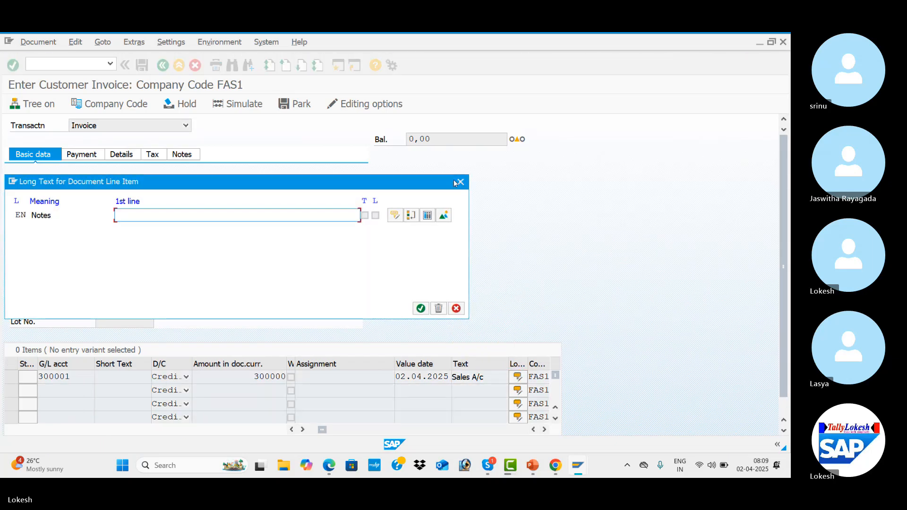
click(460, 182)
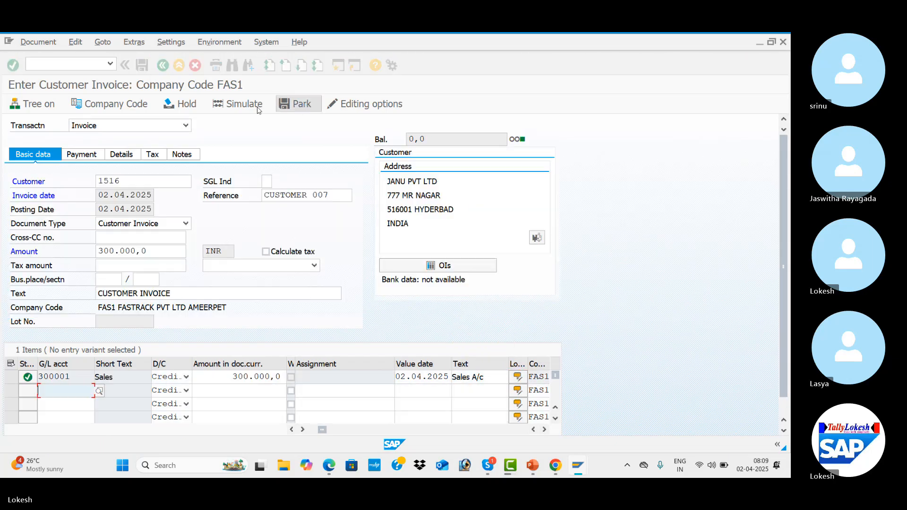
- Simulate the Customer 007 invoice posting and post the document
click(247, 106)
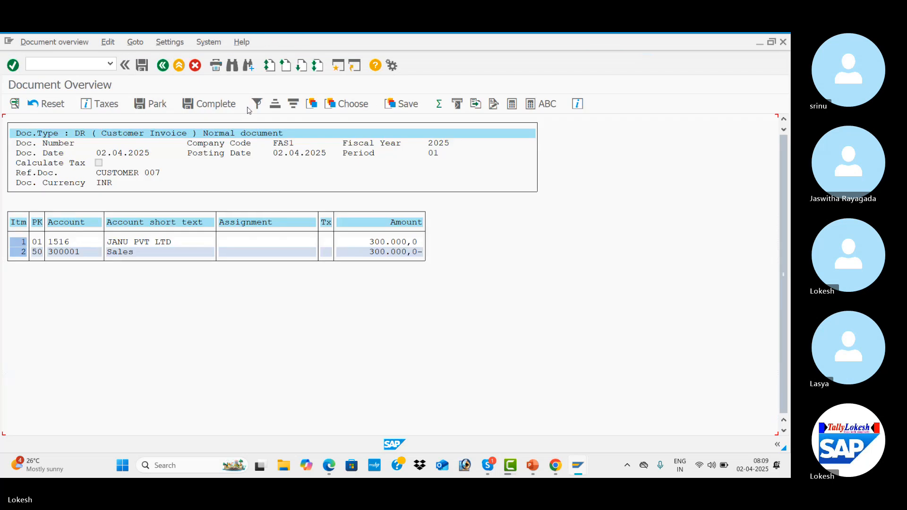
click(142, 66)
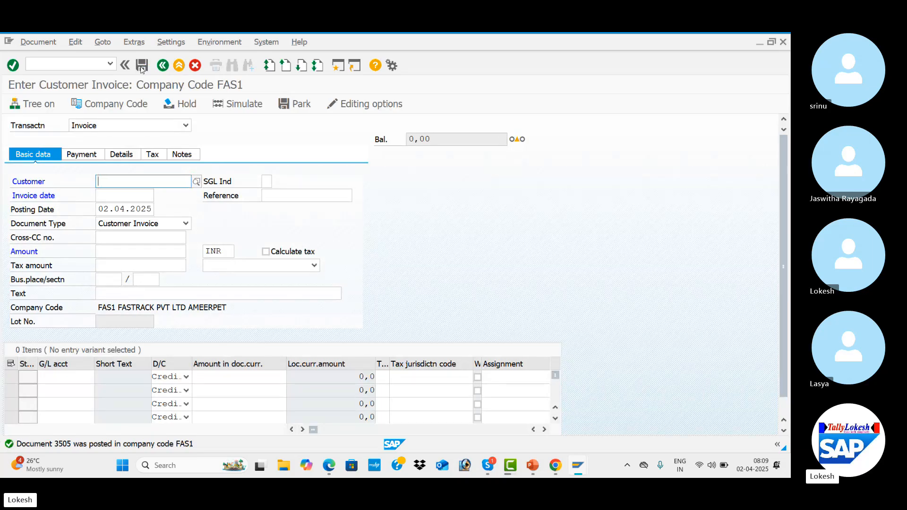
- Switch to the Customer Line Item Display and list JANU PVT LTD's open items in company code FAS1 at key date 02.04.2025
key(alt+Tab)
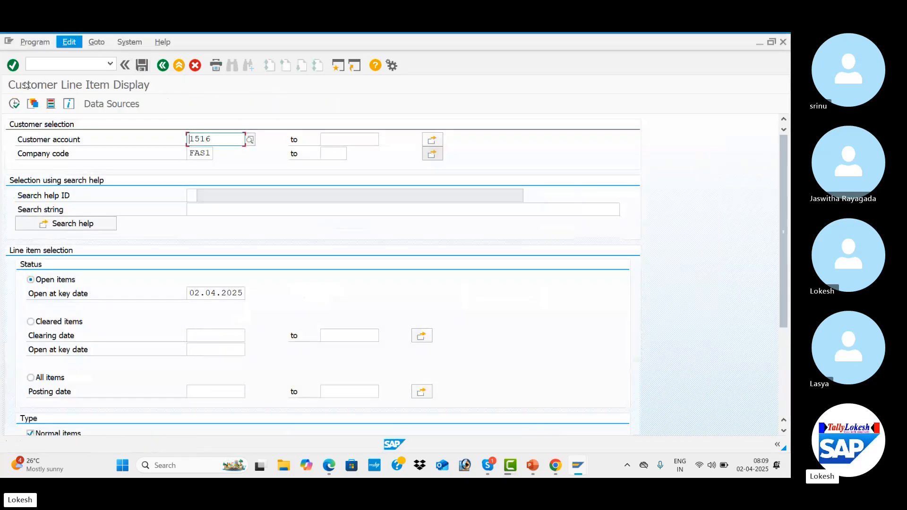
click(13, 105)
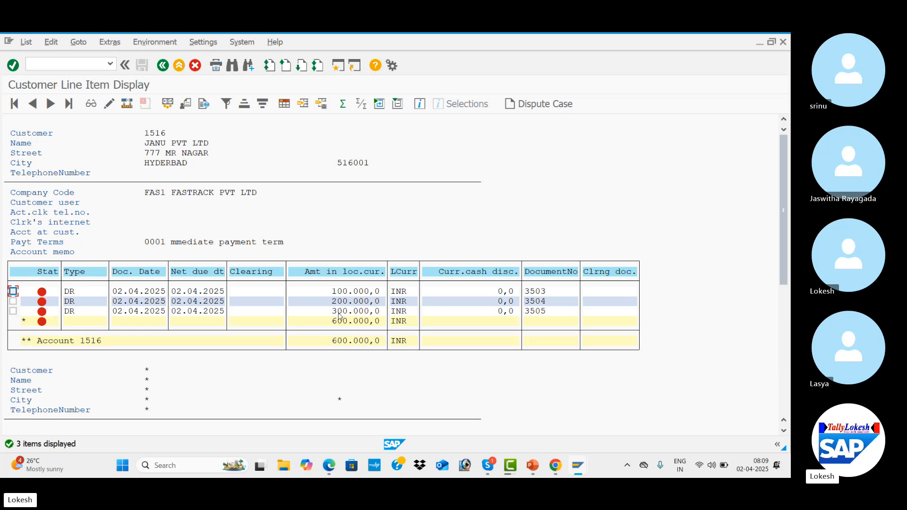
- Switch to the PowerPoint presentation and examine the transaction code for customer incoming payment on the first slide
key(alt+Tab)
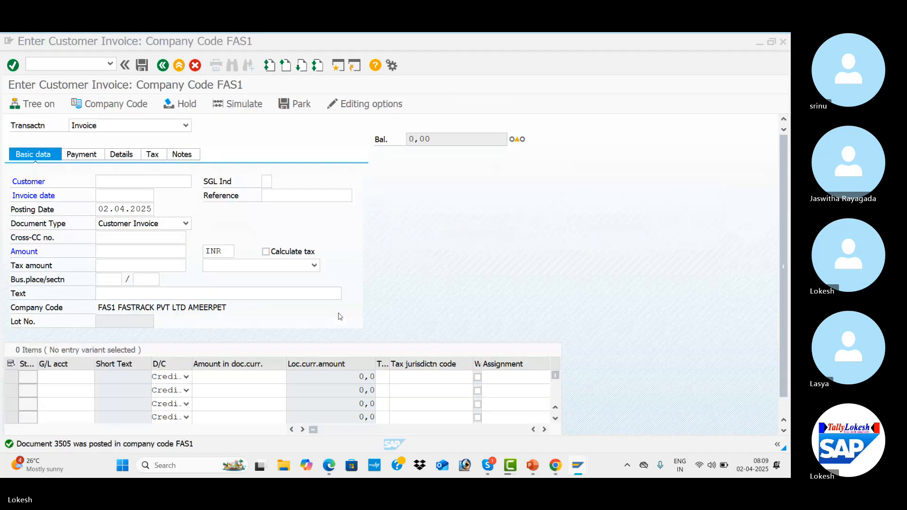
key(alt+Tab)
key(alt+Tab)
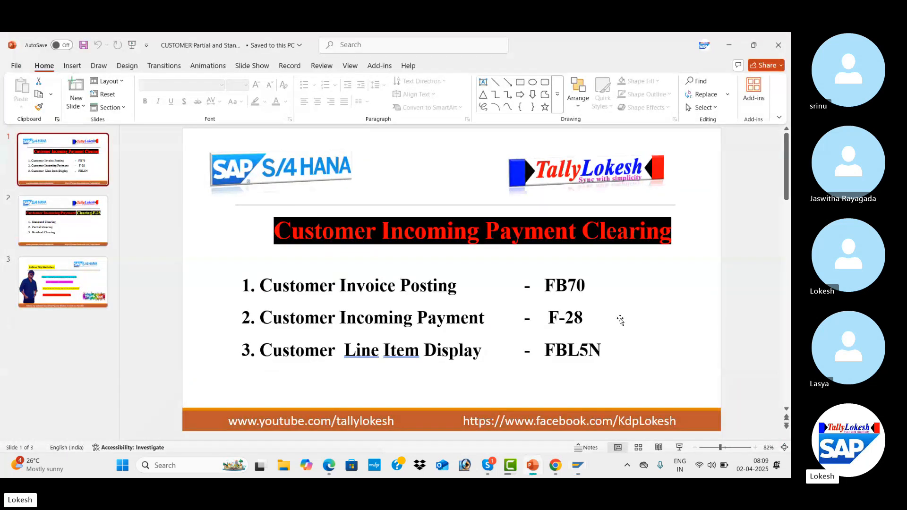
click(573, 318)
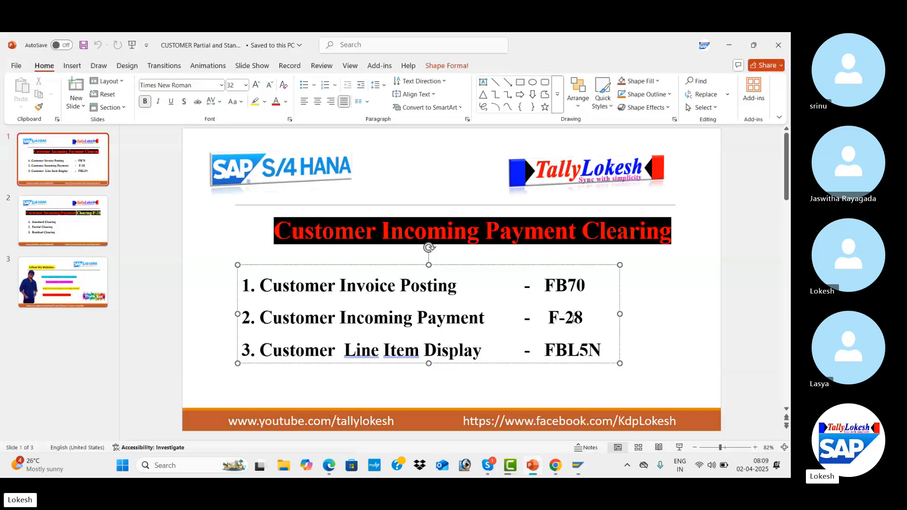
- Switch from the presentation back to SAP and start incoming payment posting with transaction F-28
key(alt+Tab)
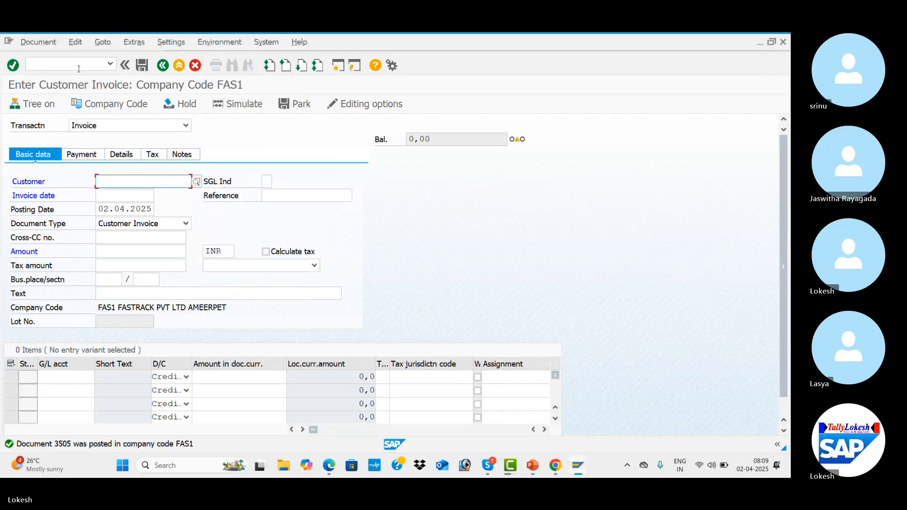
click(80, 65)
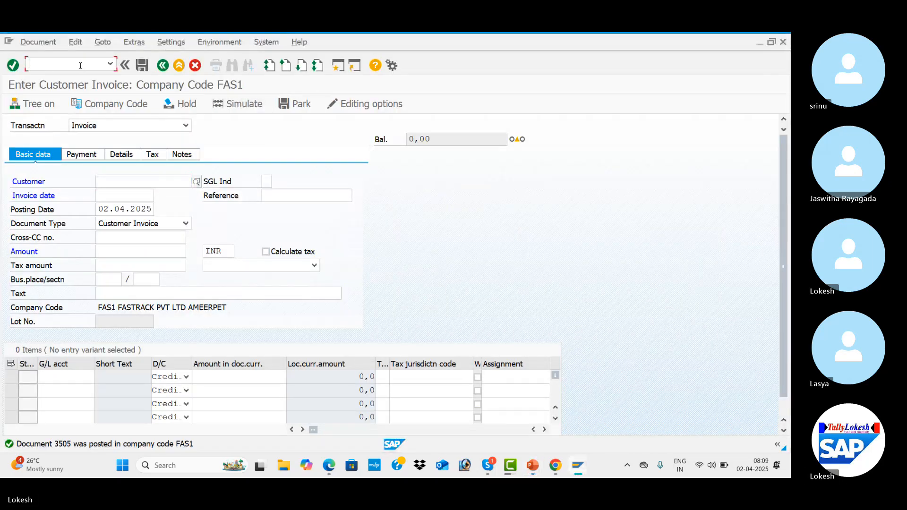
text(/NF)
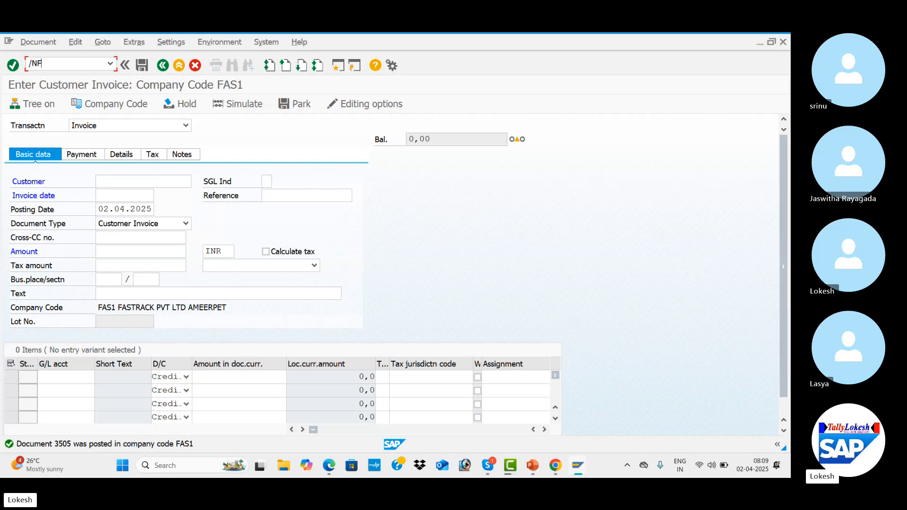
text(-28)
key(Return)
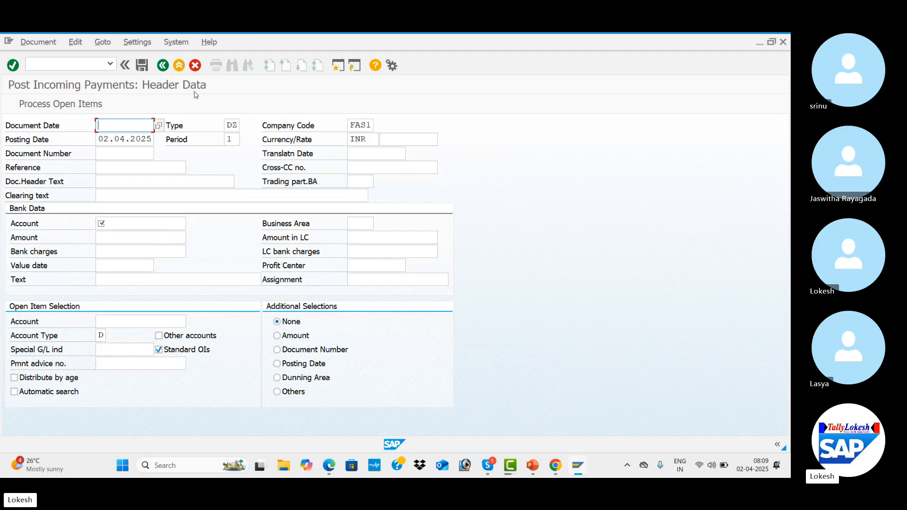
- Set the document date in the incoming payment header to 02.04.2025
text(02.04.2025)
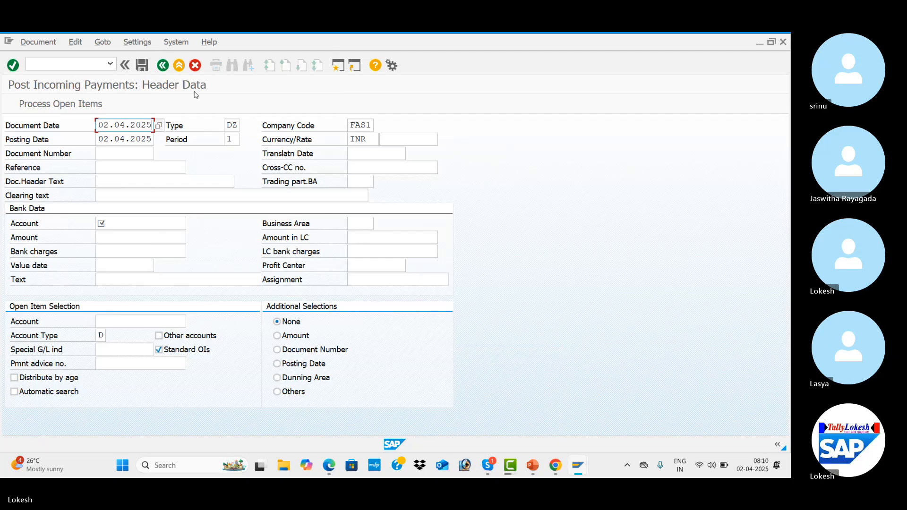
key(Tab)
key(Tab)
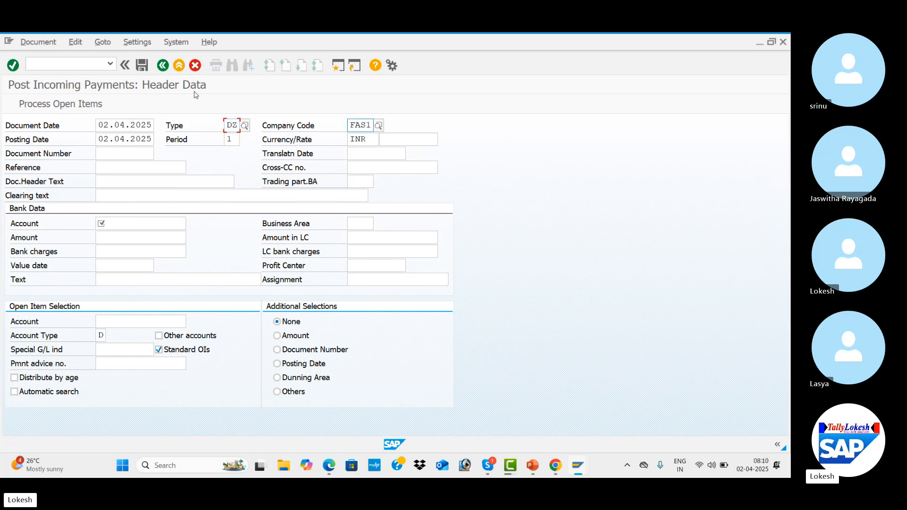
key(Tab)
key(Tab)
key(Tab)
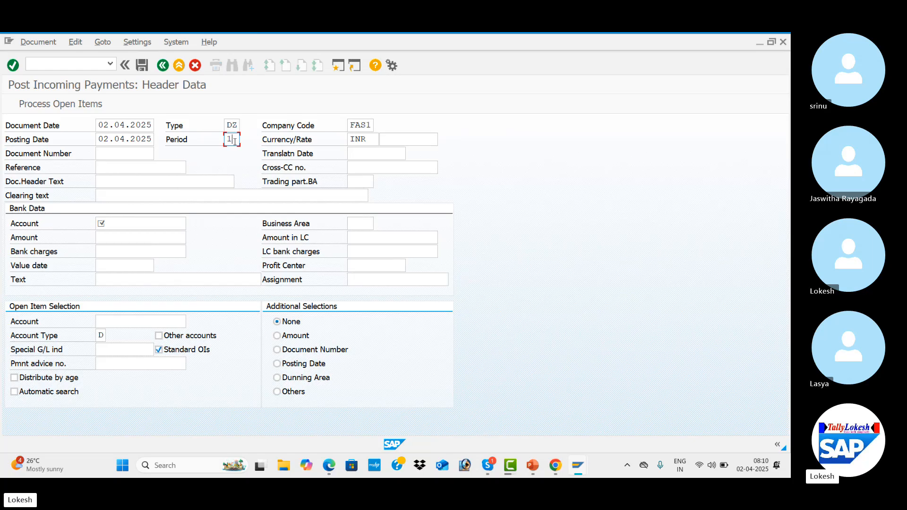
key(Tab)
key(Tab)
key(Tab)
key(Tab)
key(Tab)
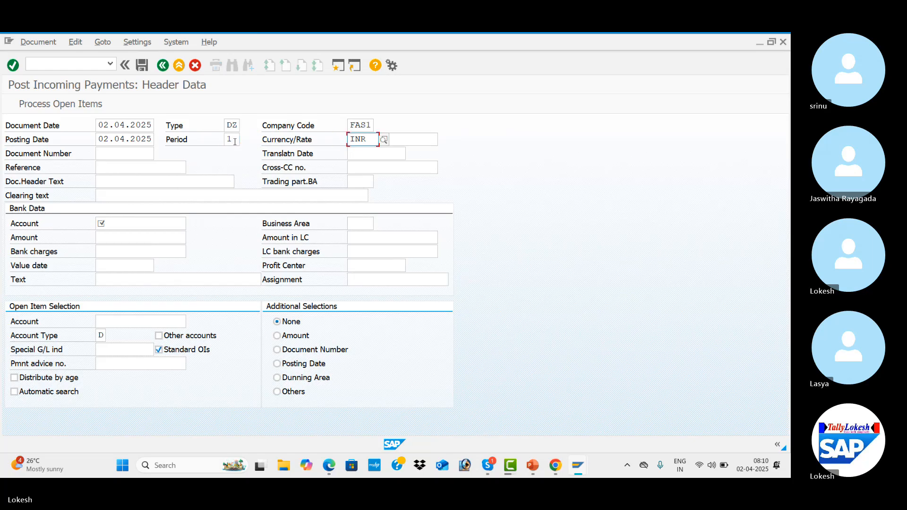
- Enter CUS -03 as the incoming payment's reference, adapting the earlier CUS -02 entry
key(space)
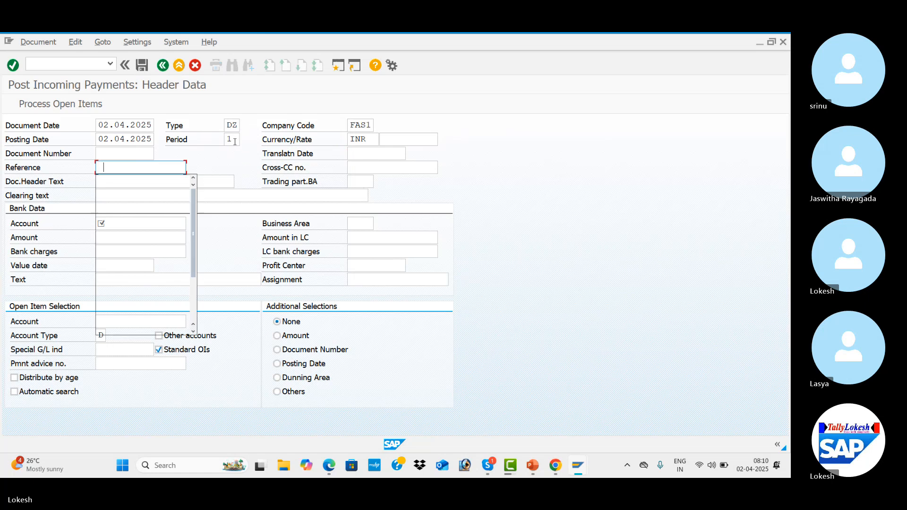
key(Down)
key(Tab)
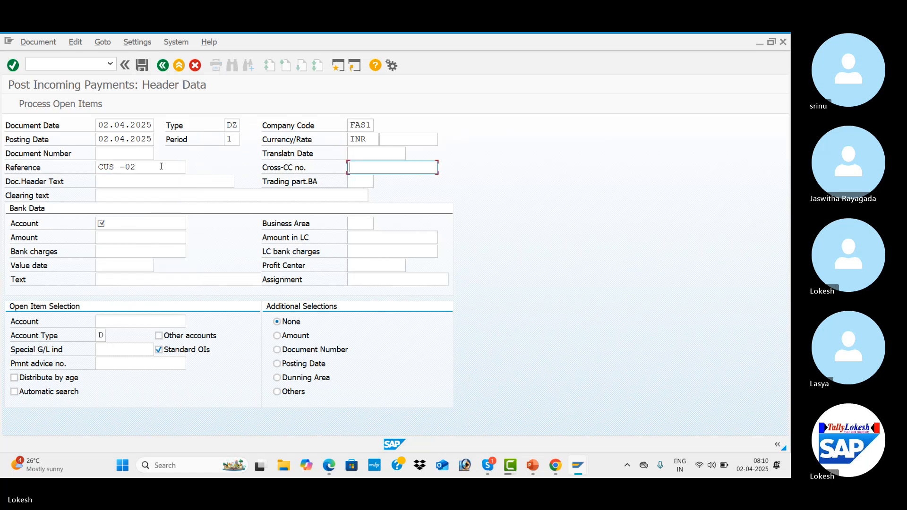
click(157, 168)
key(BackSpace)
text(3)
- Set the document header text to Customer Payment, leaving the clearing text empty
key(Tab)
key(Tab)
key(space)
key(Down)
key(Return)
key(Tab)
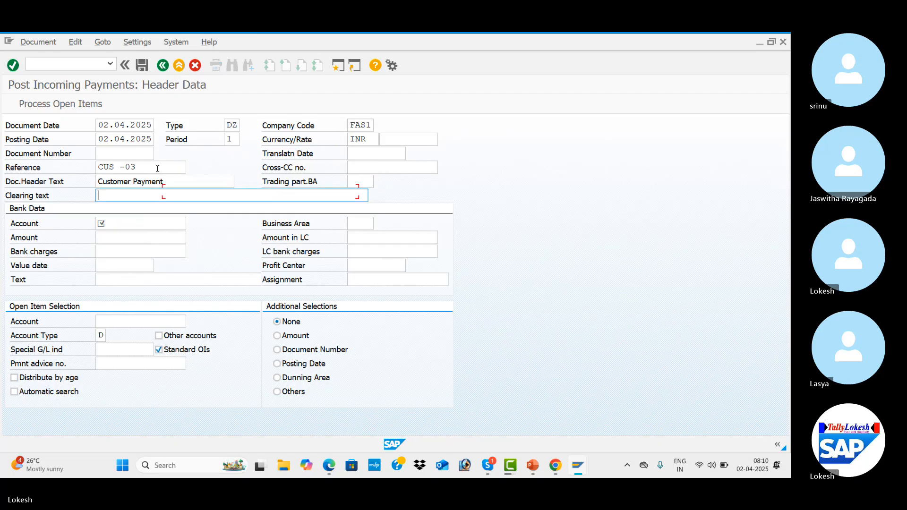
- Pick the SBI Bank G/L account of company code FAS1 as the bank data account
key(Tab)
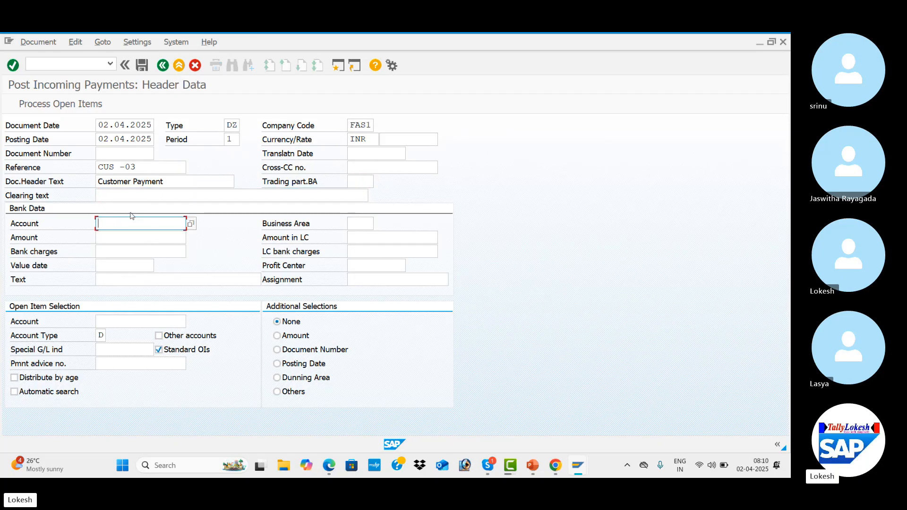
click(191, 225)
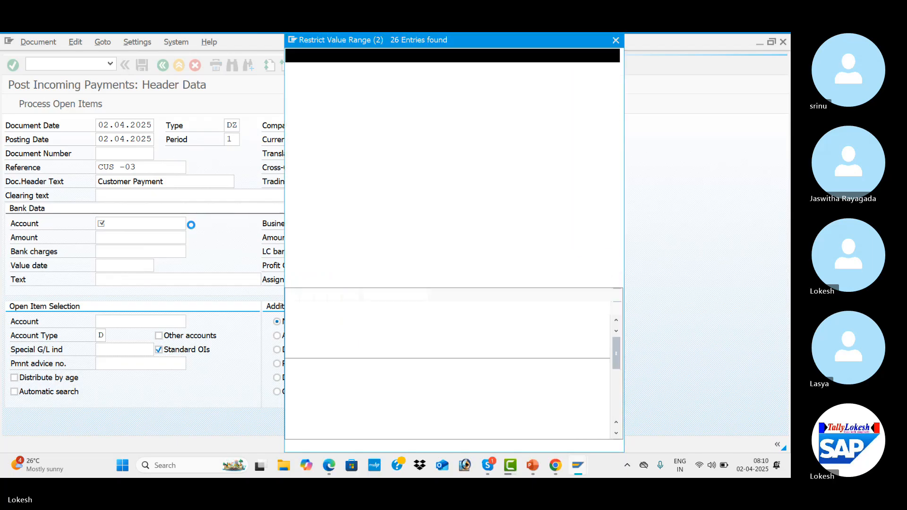
key(Down)
key(Down)
key(Down)
key(Down)
key(Down)
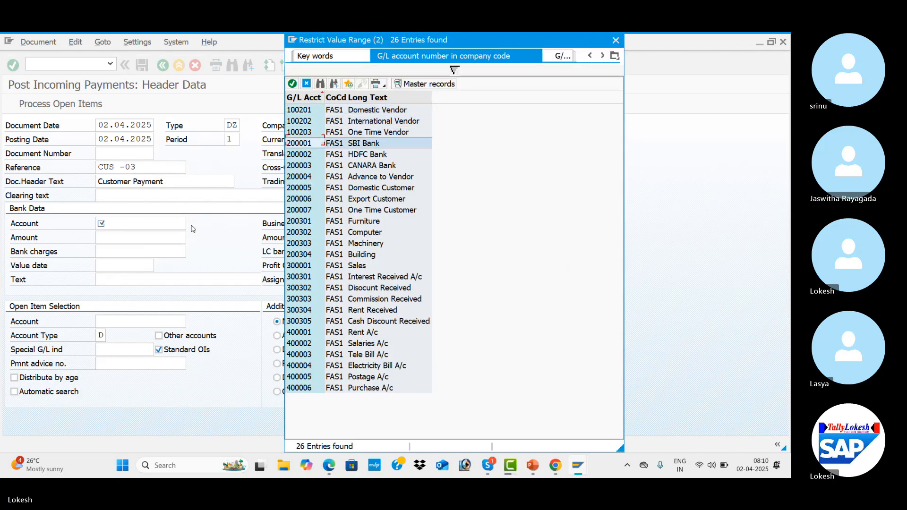
key(Up)
key(Up)
key(Return)
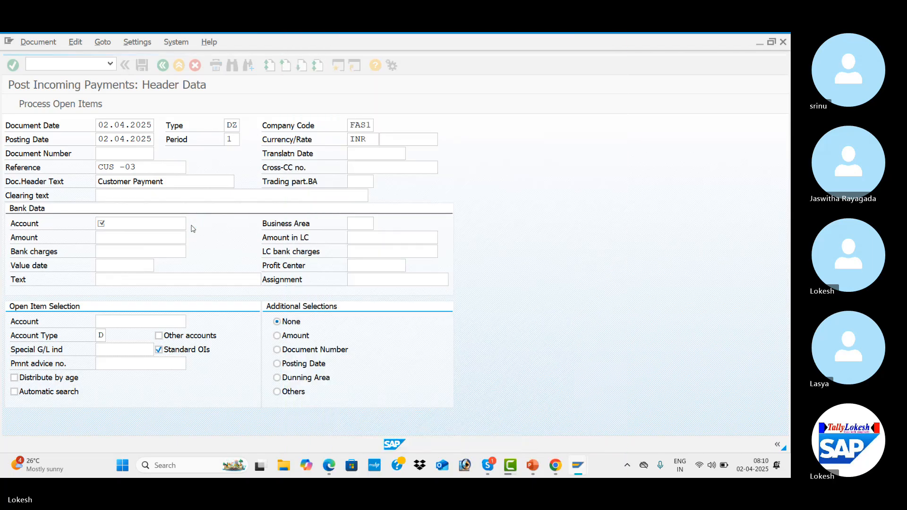
key(Tab)
key(Tab)
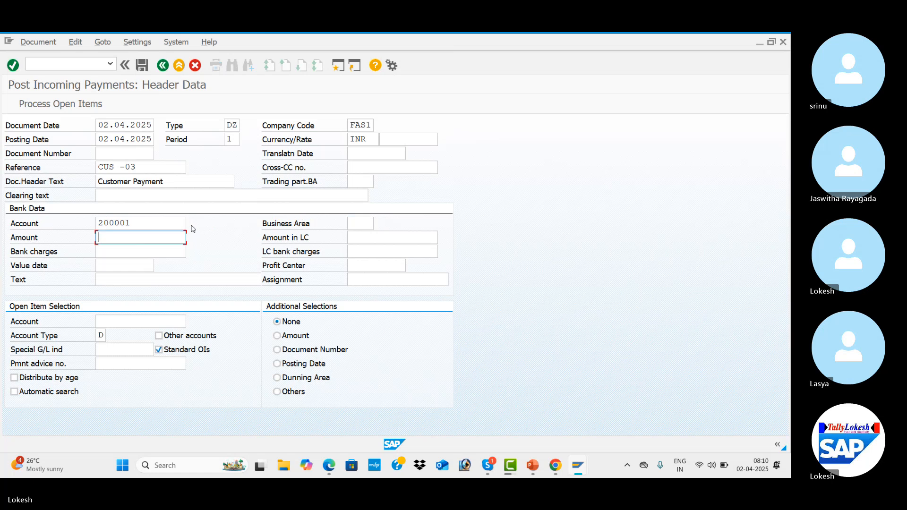
- Enter the bank amount 300000 and the value date 02.04.2025
text(300000)
key(Tab)
key(Tab)
key(Tab)
key(Tab)
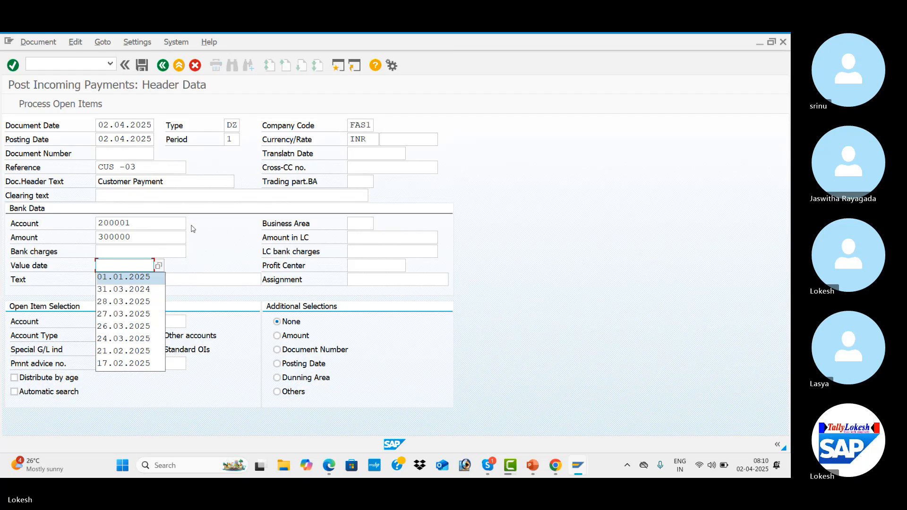
key(Up)
key(Down)
text(02)
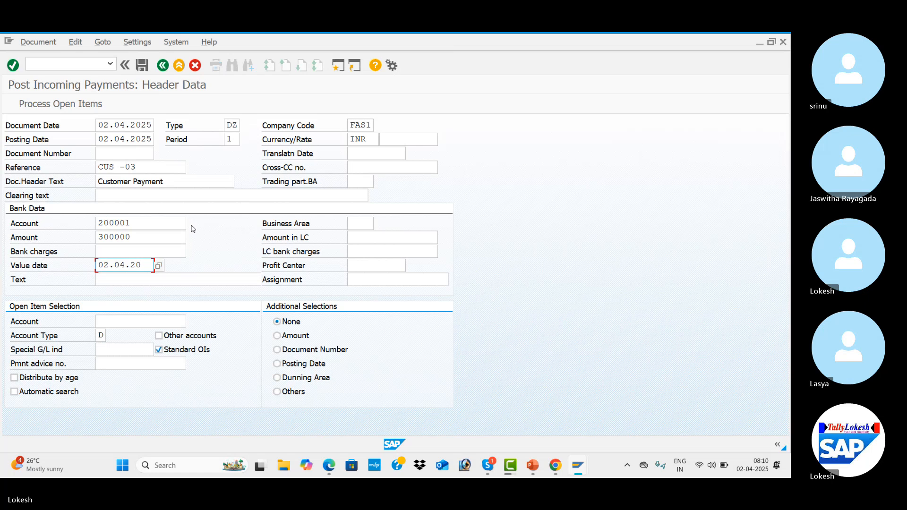
- Set the bank data text to Customer Invoice
key(Tab)
key(Tab)
key(Down)
key(Down)
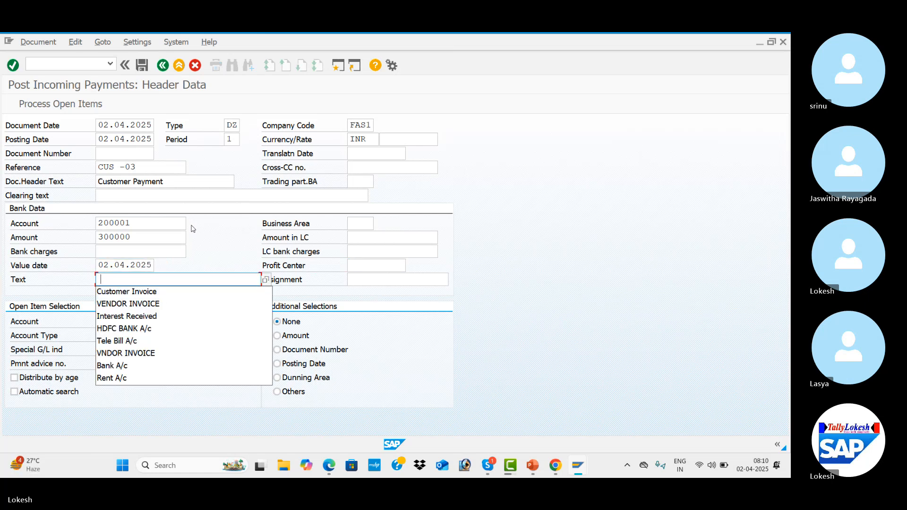
key(Tab)
key(Tab)
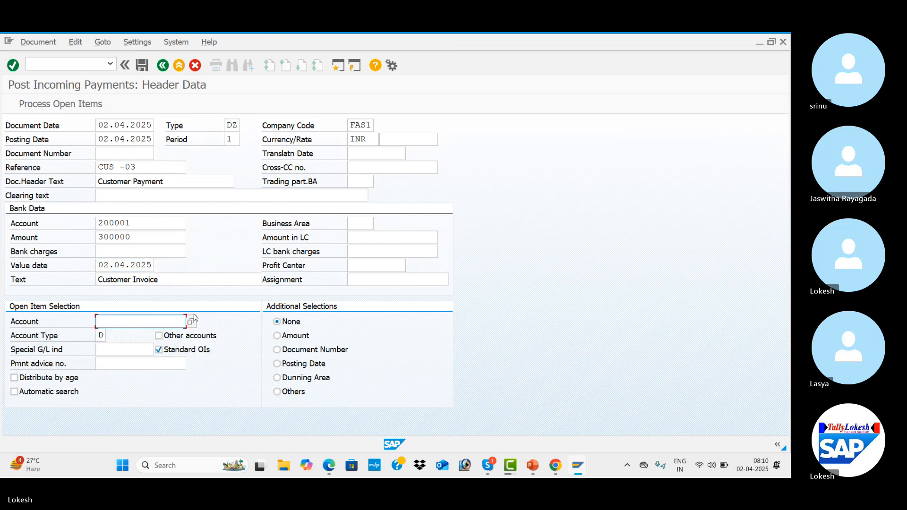
- Select customer JANU PVT LTD as the open item account and process its open items
click(191, 322)
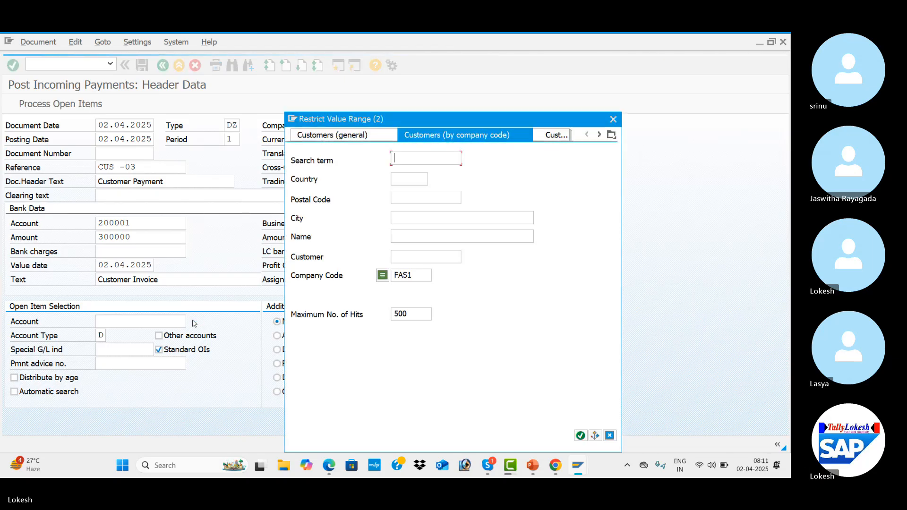
key(Return)
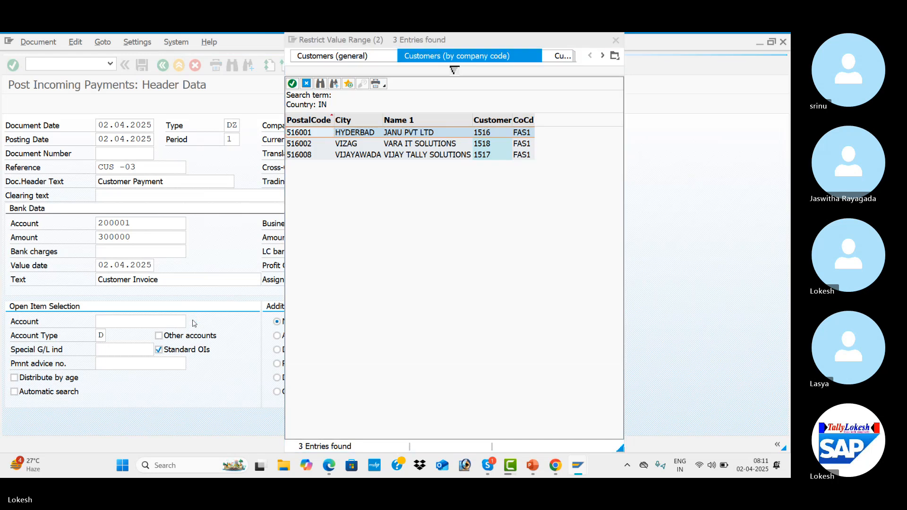
key(Return)
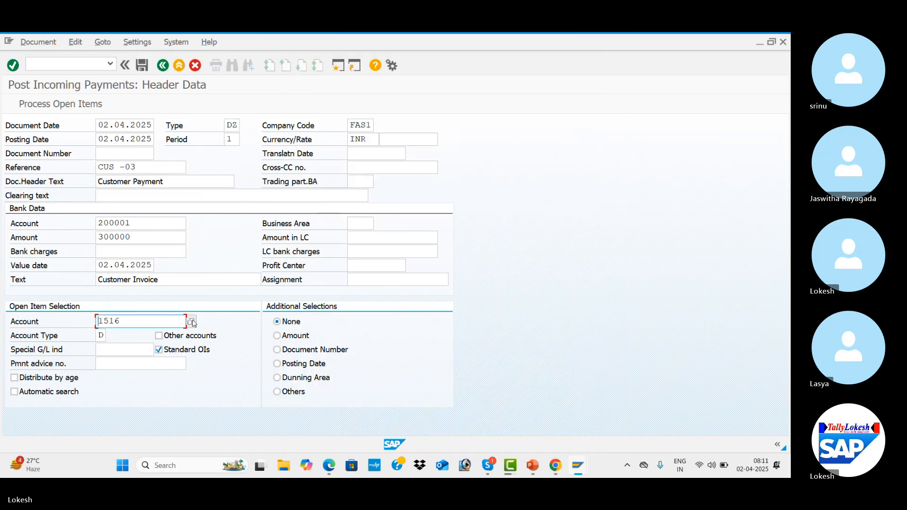
click(61, 108)
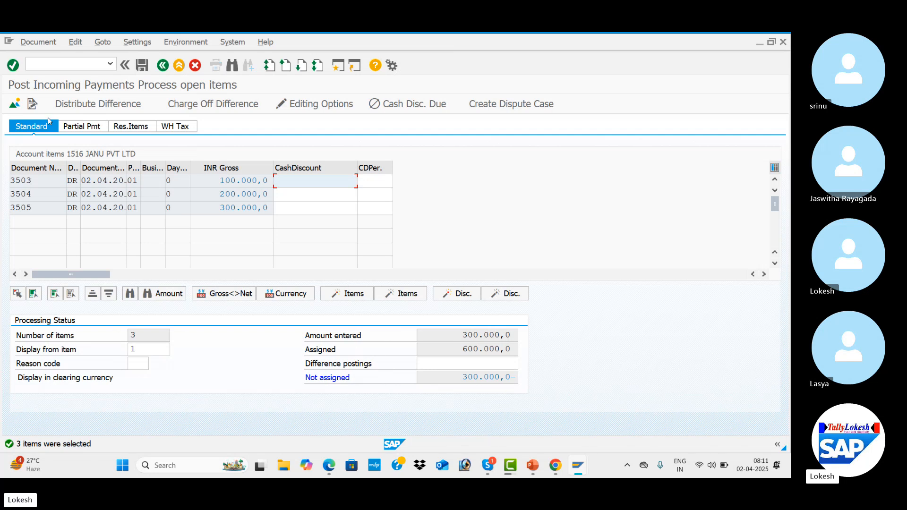
- Look at the partial payment and residual item options for the open items and return to standard clearing
click(82, 126)
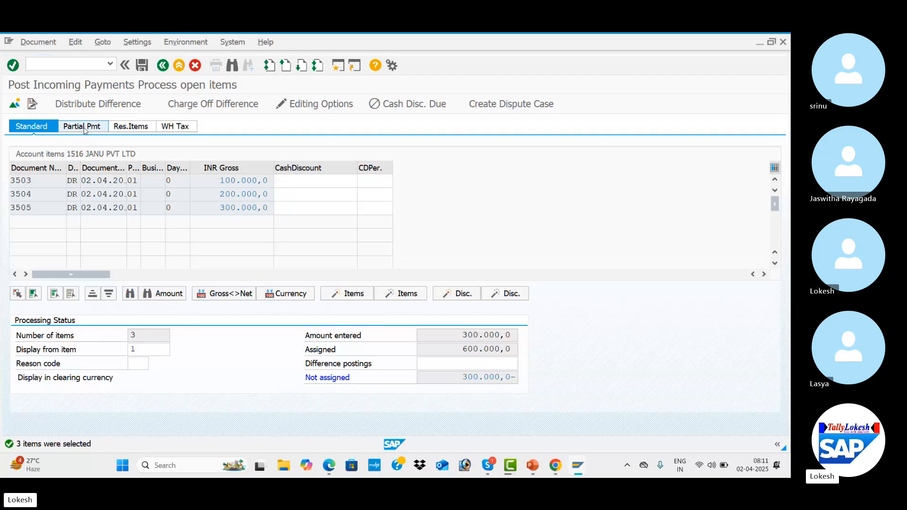
click(126, 128)
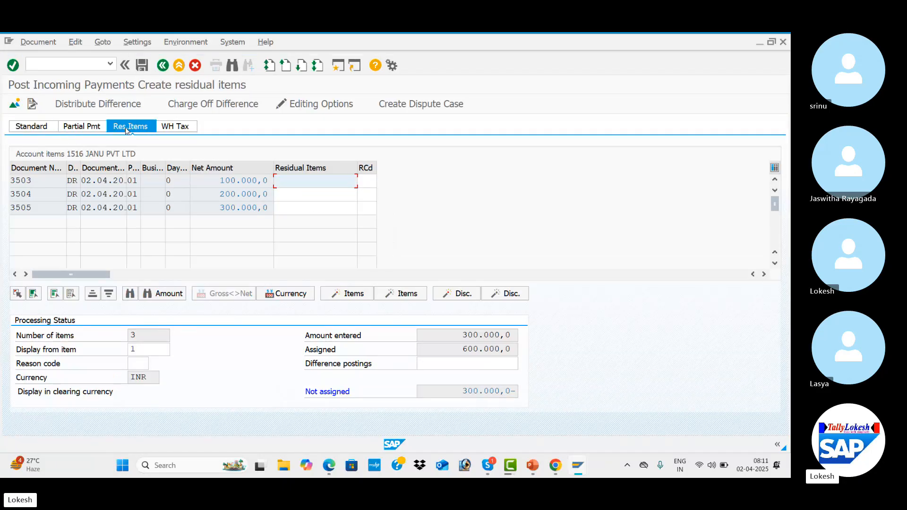
click(37, 126)
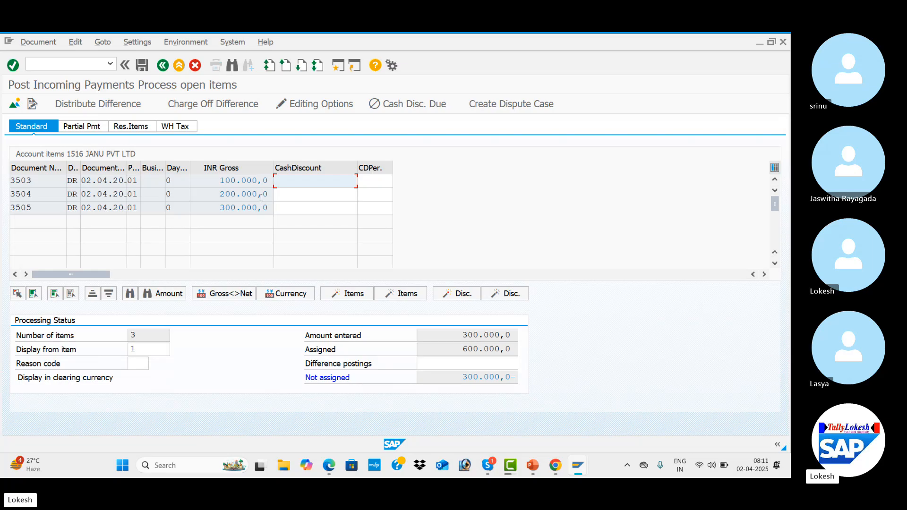
- Deactivate the 100.000 and 200.000 open items so that only the 300.000 invoice is assigned to the payment
double_click(236, 183)
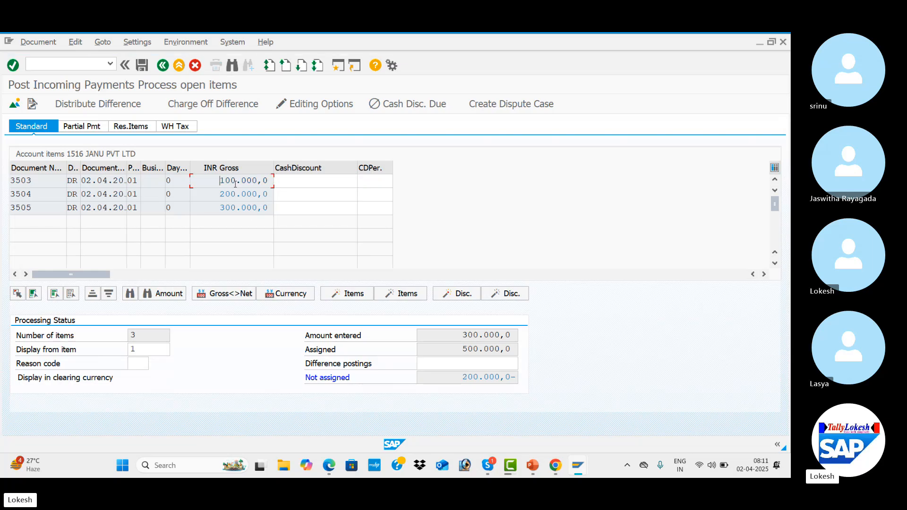
double_click(239, 196)
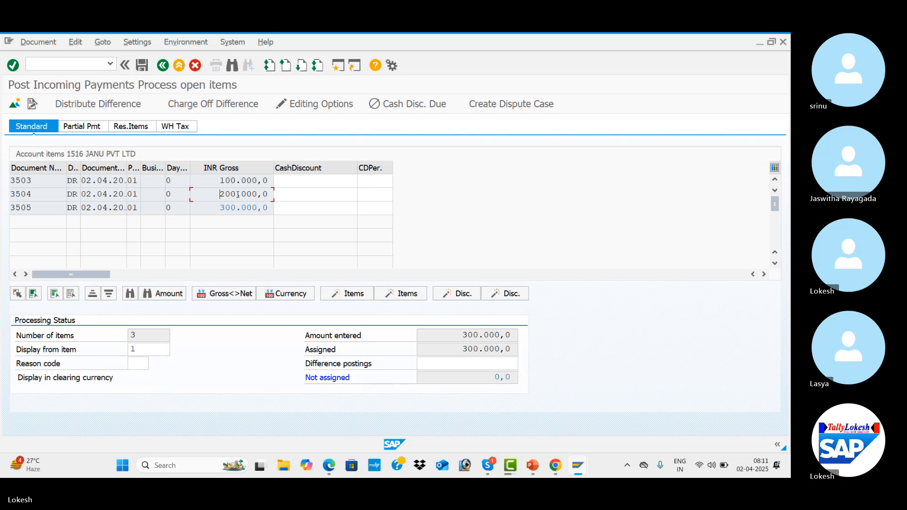
drag(219, 208, 270, 208)
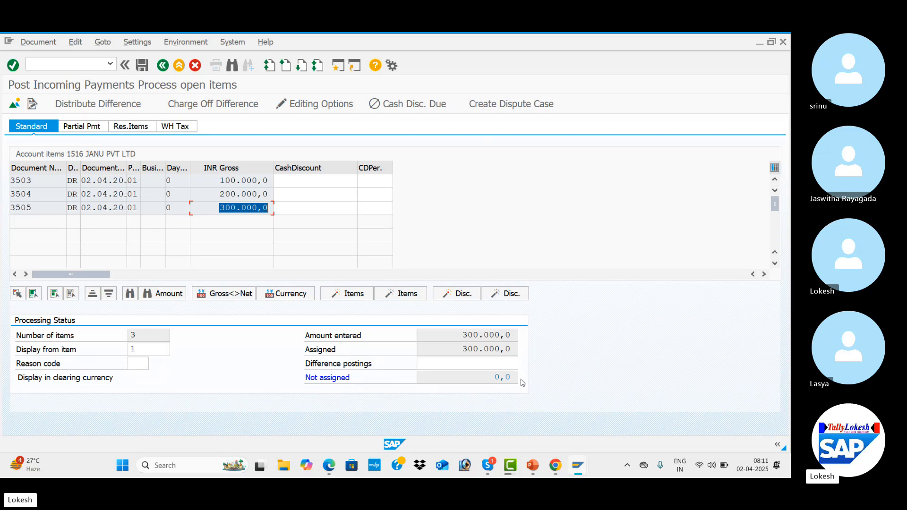
key(alt+Tab)
key(alt+Tab)
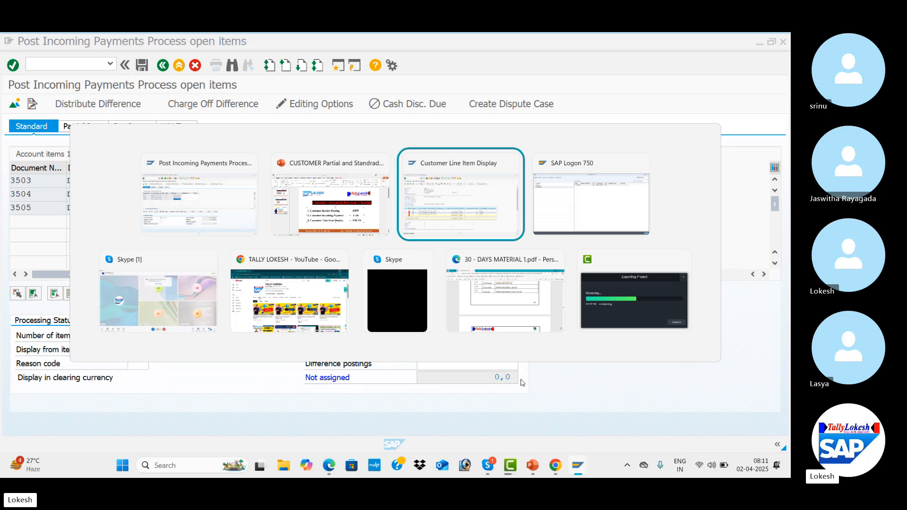
key(alt+Tab)
key(alt+Tab)
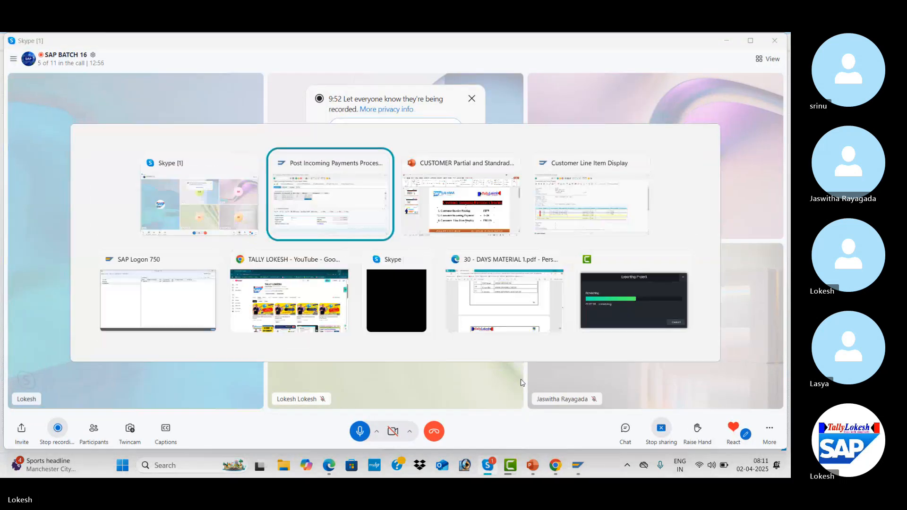
key(alt+Tab)
- Post the incoming payment that clears the 300.000 invoice
click(166, 67)
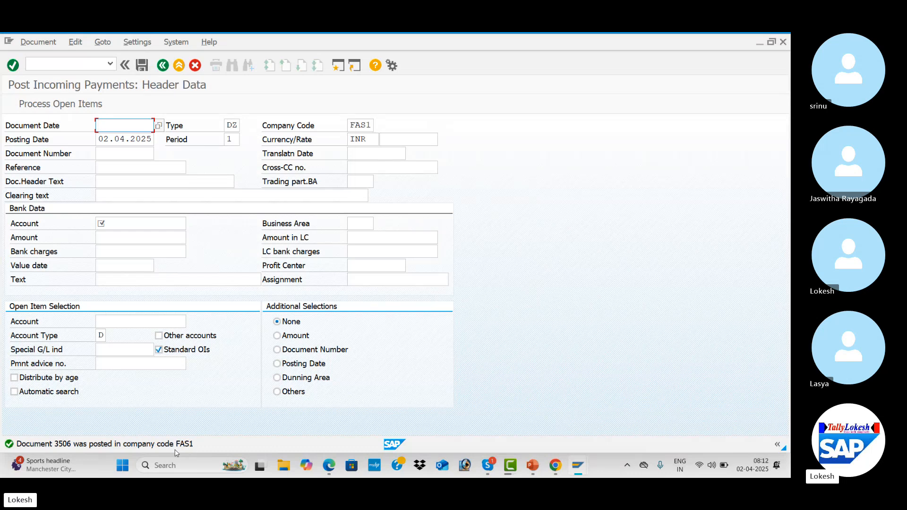
- Switch to the customer line item display for JANU PVT LTD and refresh the open item list
key(alt+Tab)
key(alt+Tab)
key(alt+Tab)
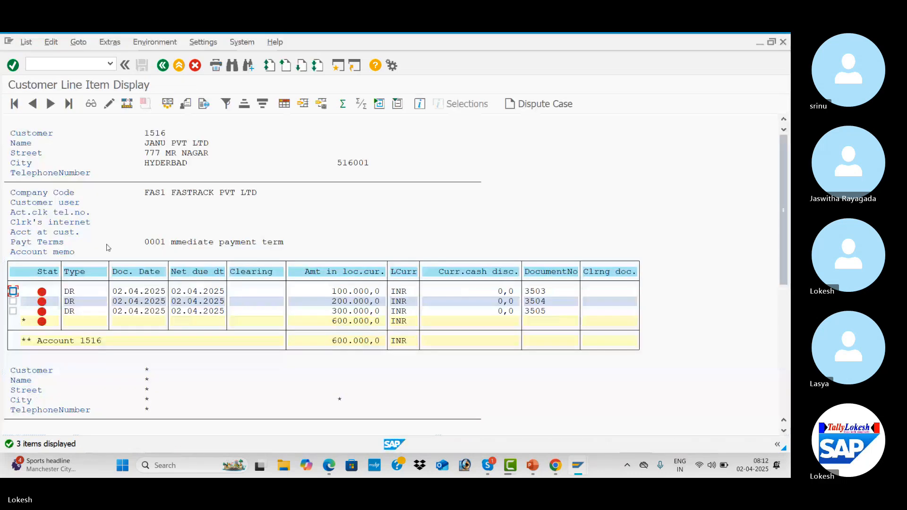
click(26, 42)
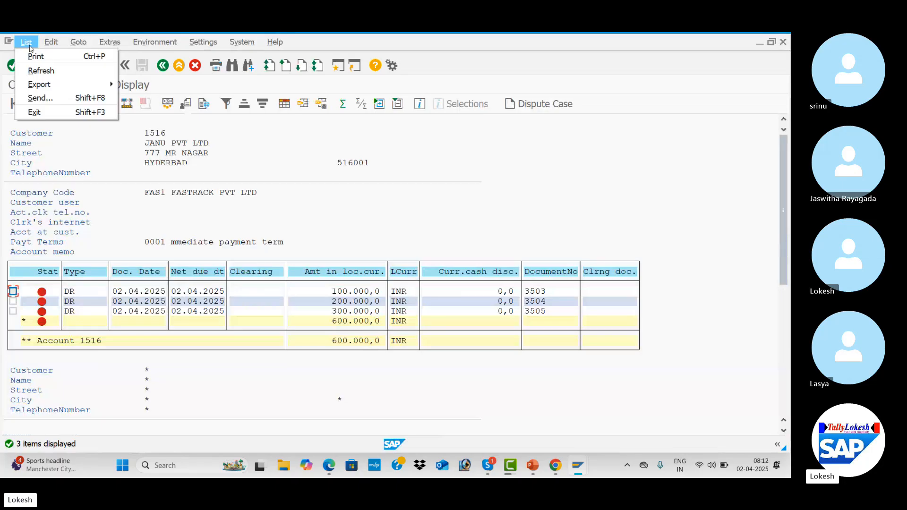
click(41, 71)
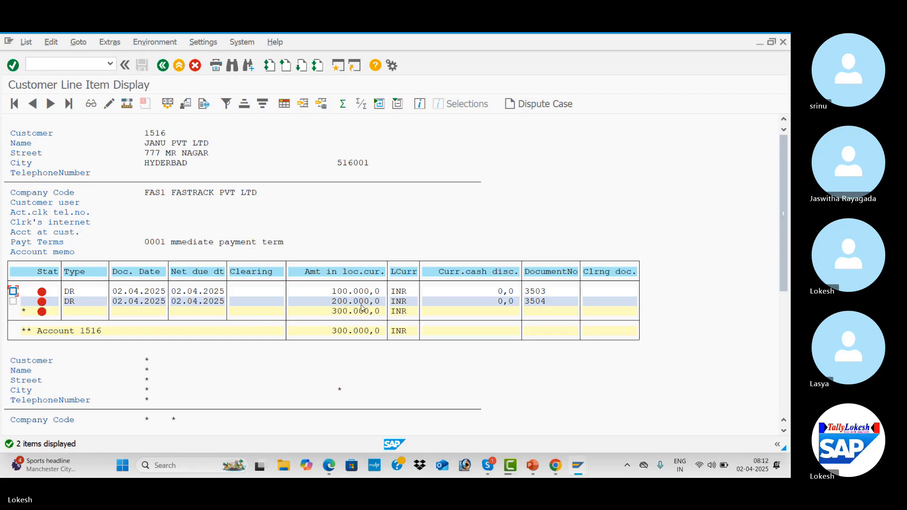
- Return to the incoming payment header and set the document date to 02.04.2025
key(alt+Tab)
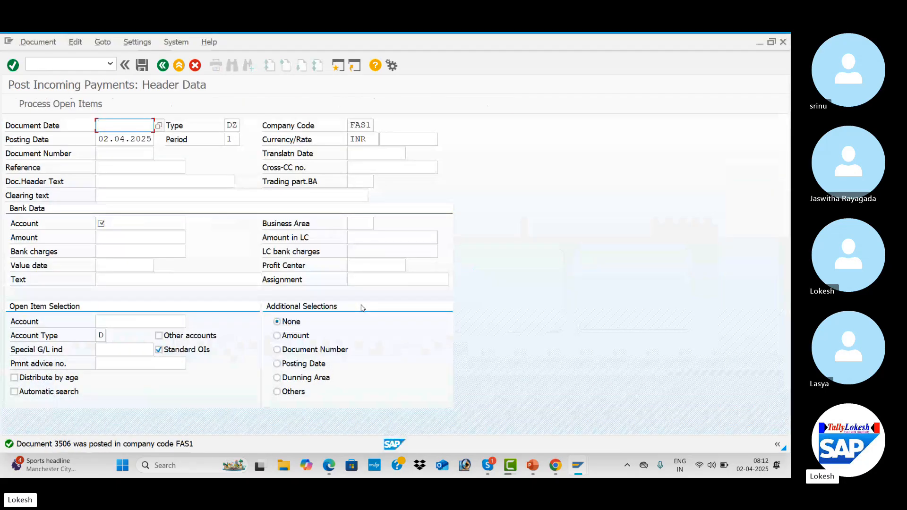
key(space)
key(Down)
key(Return)
key(Tab)
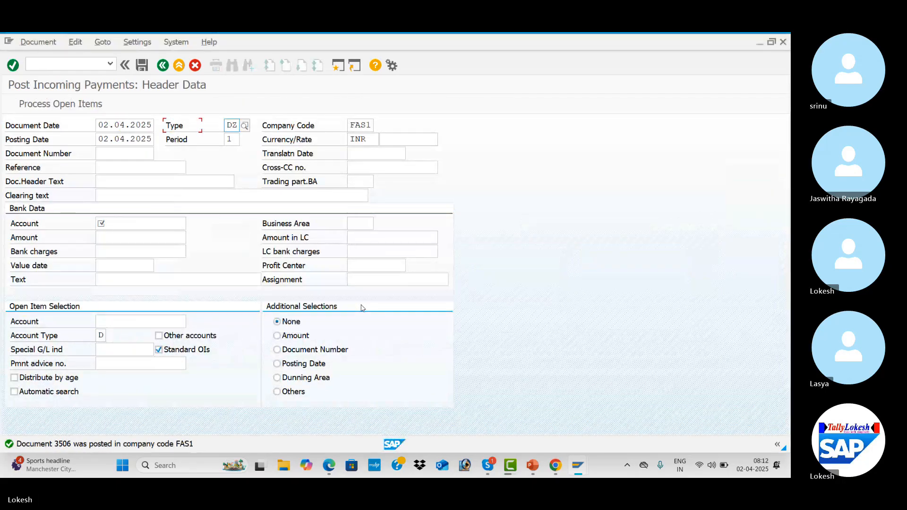
key(Tab)
key(Tab)
key(Tab)
key(Tab)
key(Tab)
key(Tab)
key(Tab)
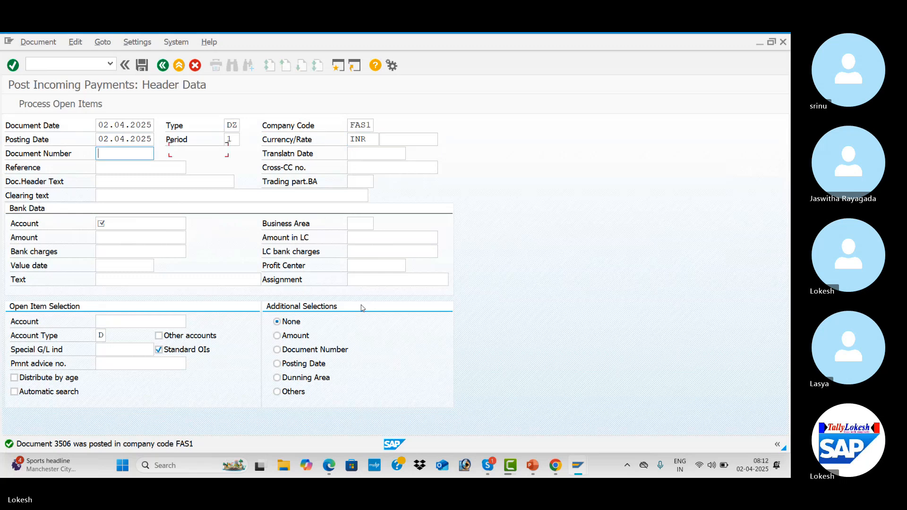
- Set the payment's reference to CUS -04
key(space)
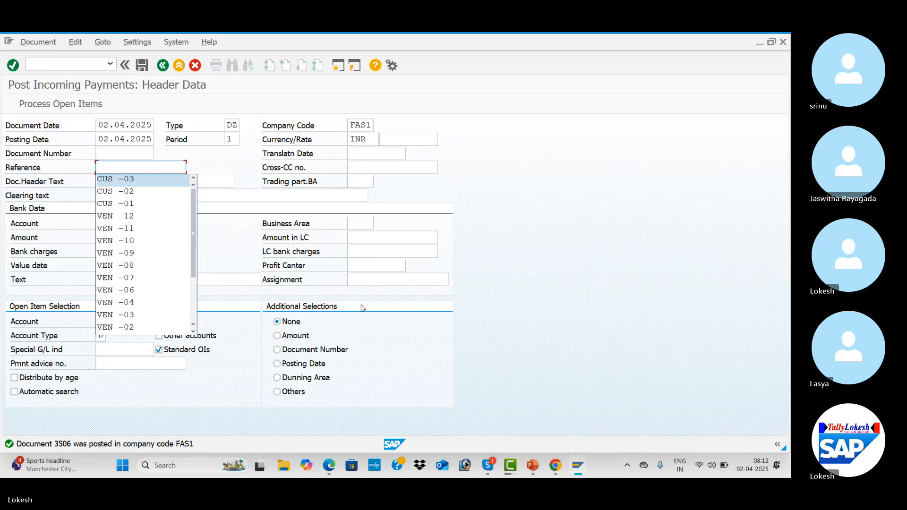
key(Return)
key(Tab)
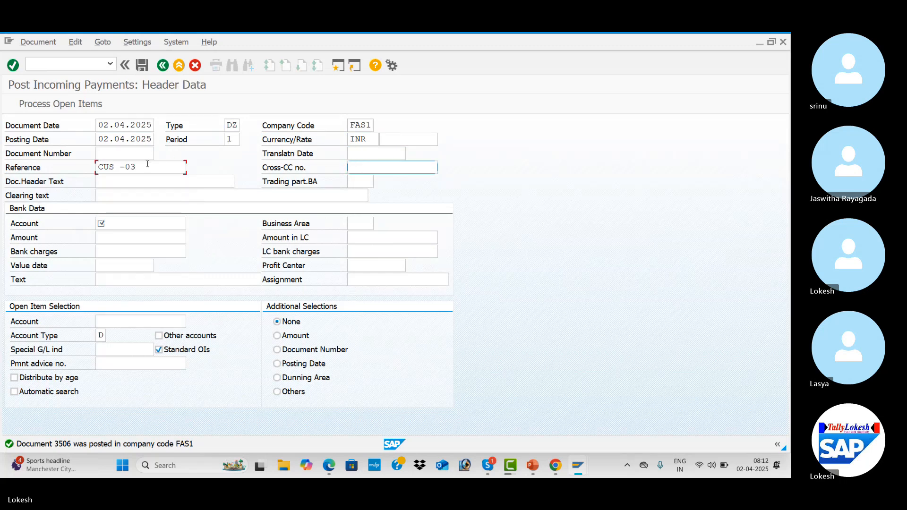
key(BackSpace)
text(4)
key(Tab)
key(Tab)
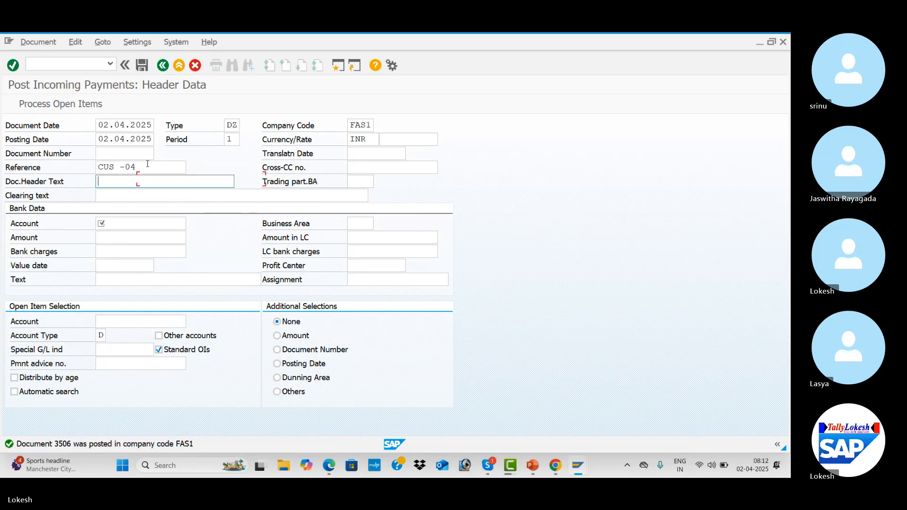
- Set the document header text to Customer Payment
key(BackSpace)
key(Return)
key(Tab)
key(Tab)
key(Tab)
key(Tab)
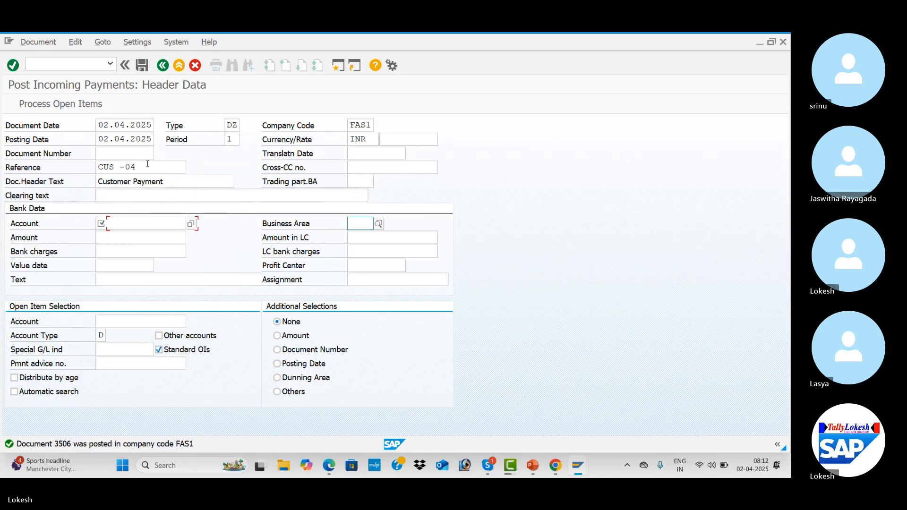
- Choose the SBI Bank G/L account in the bank data and set the amount to 250000
click(119, 222)
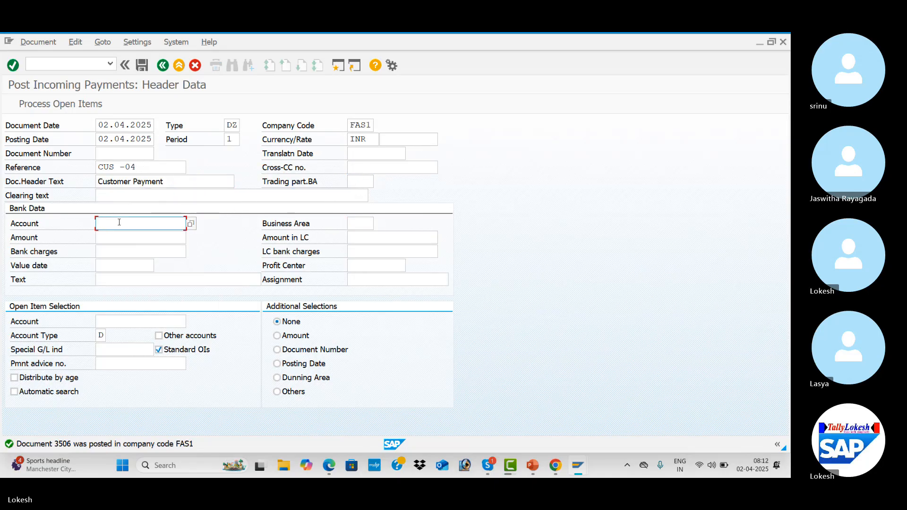
key(Down)
key(Return)
key(Tab)
key(Tab)
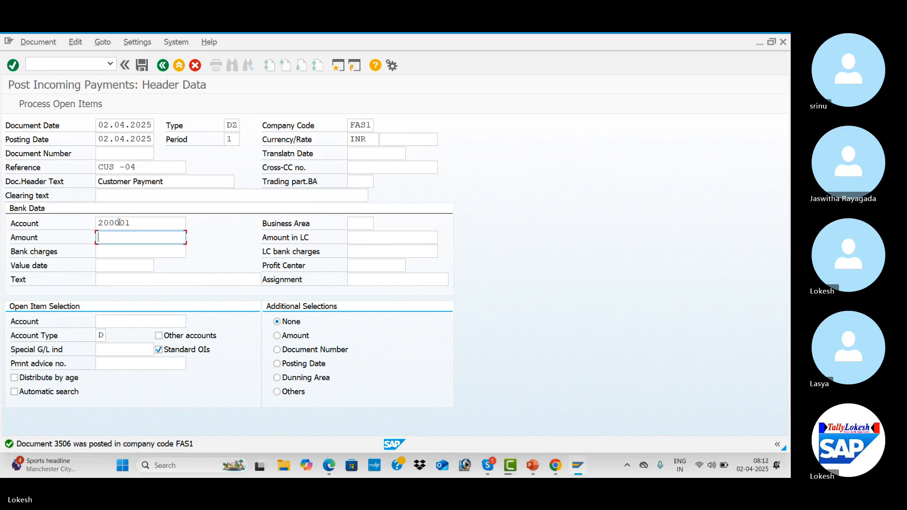
key(Down)
text(250)
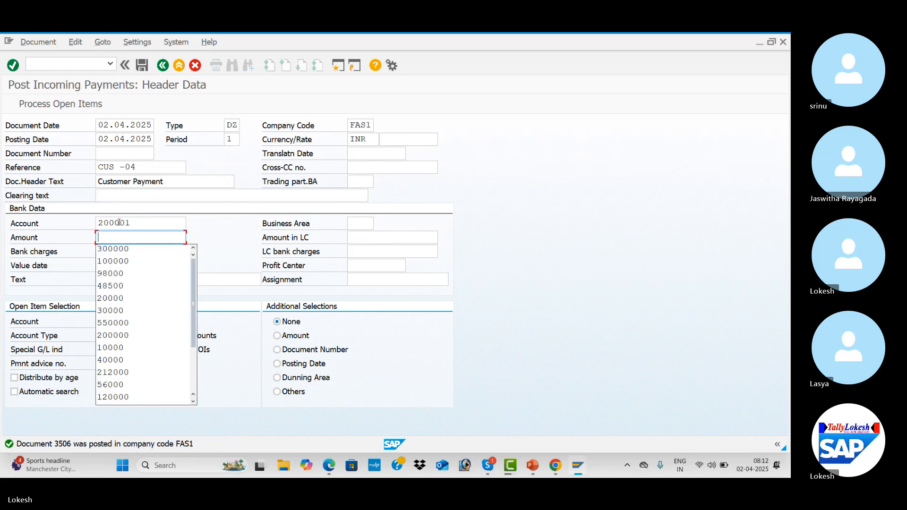
key(Down)
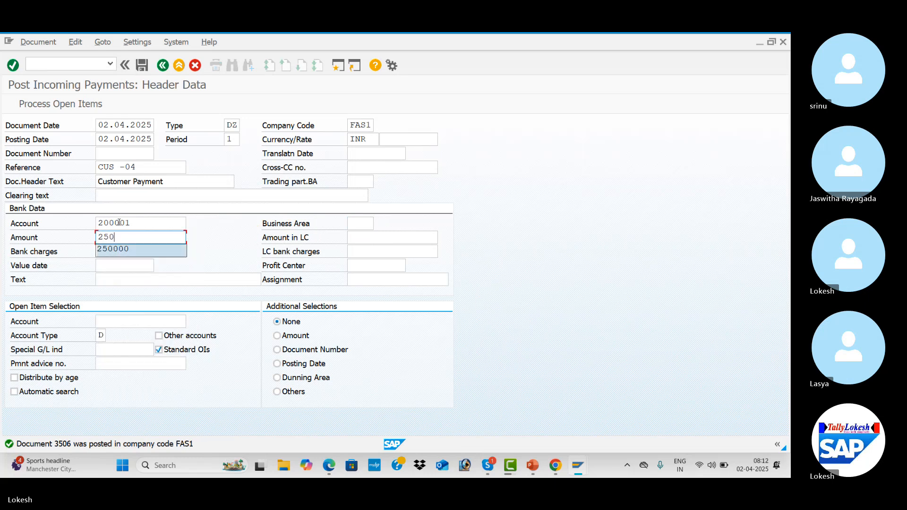
key(Return)
key(Tab)
key(Tab)
key(Tab)
key(Tab)
- Set the bank data value date to 02.04.2025 and the item text to Customer Invoice
key(BackSpace)
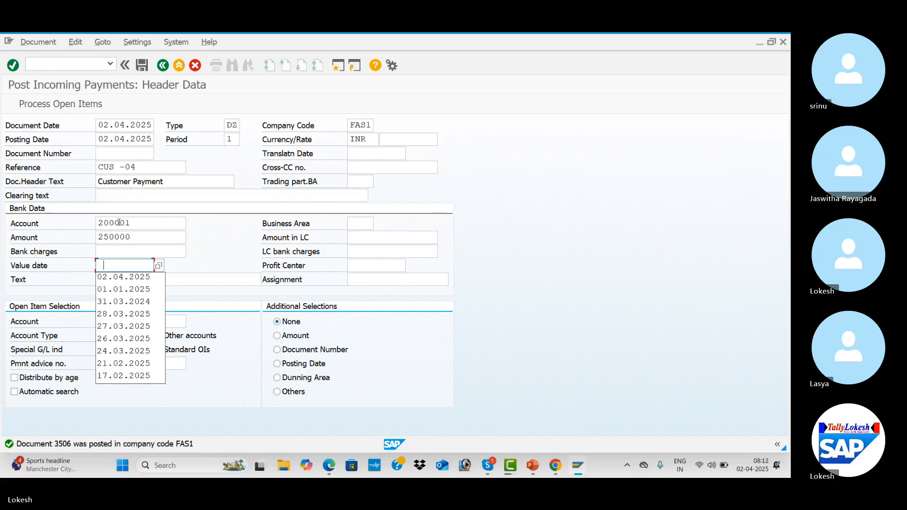
key(Down)
key(Return)
key(Tab)
key(Tab)
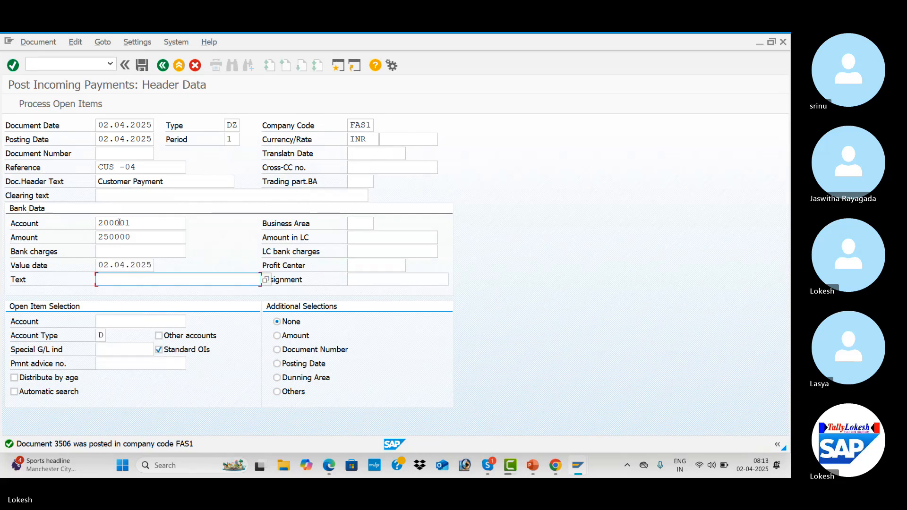
key(BackSpace)
key(Down)
key(Return)
key(Tab)
key(Tab)
- Select customer JANU PVT LTD for the 250000 payment's open item selection and process its open items
key(BackSpace)
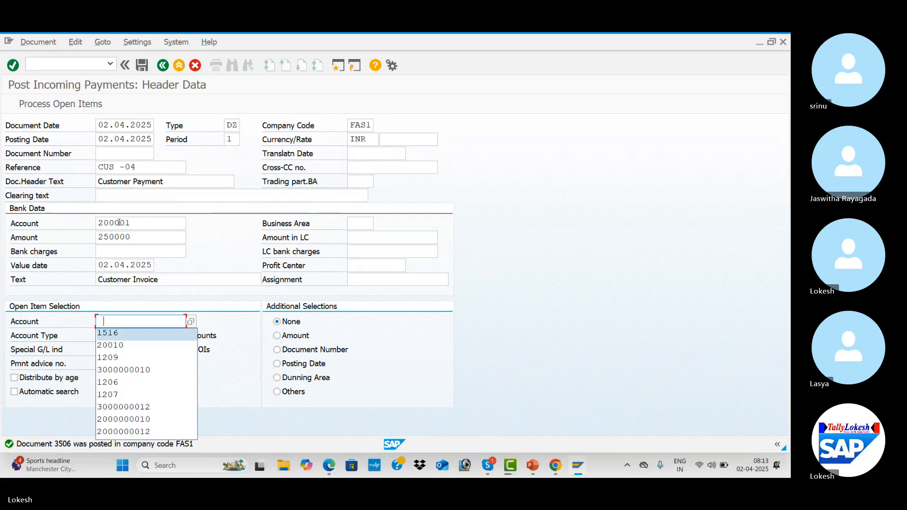
key(Down)
key(Return)
key(shift+F4)
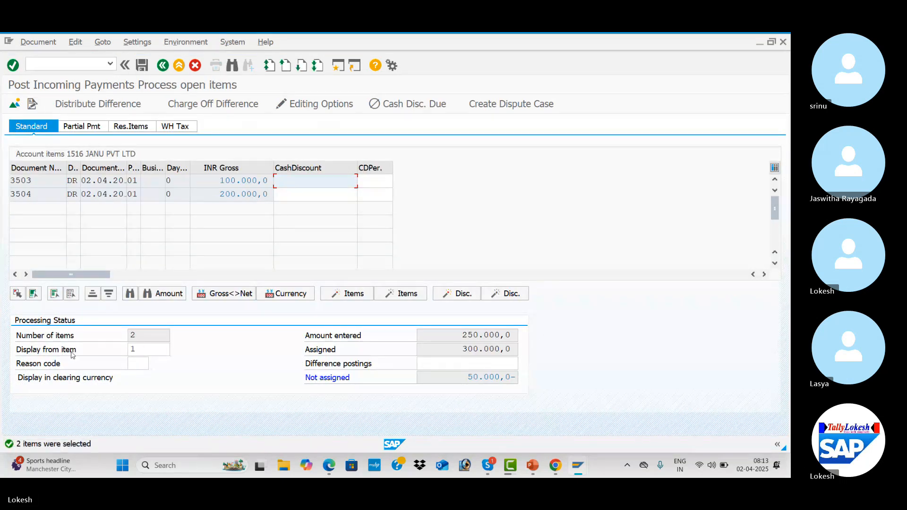
- Enter a partial payment amount of 50.000 for the 100.000 invoice
click(150, 349)
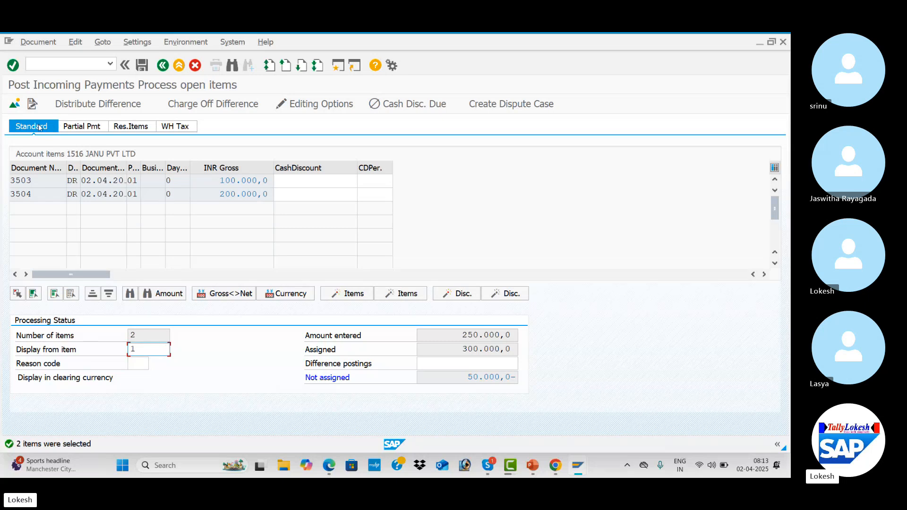
click(94, 127)
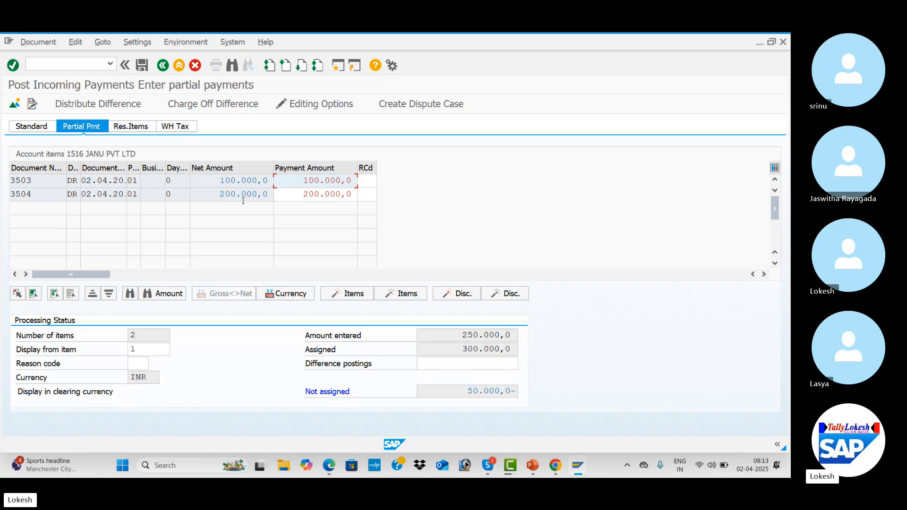
click(301, 196)
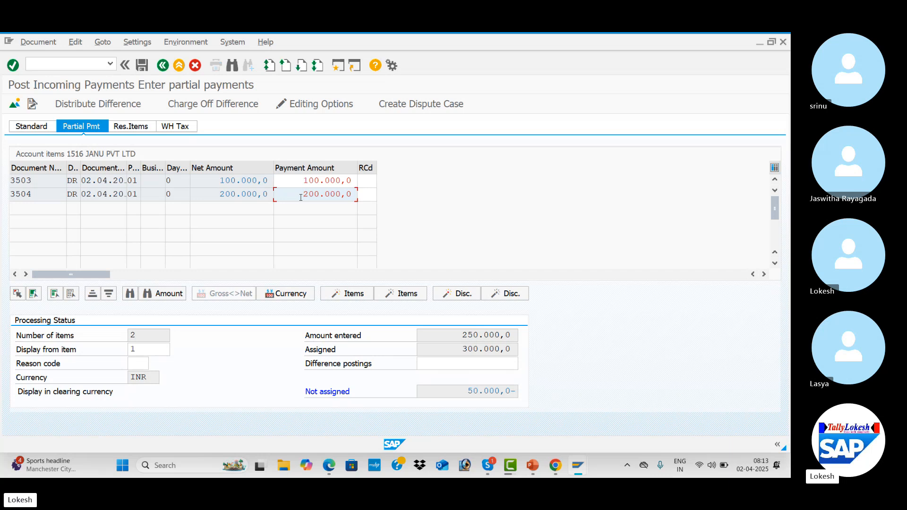
click(304, 181)
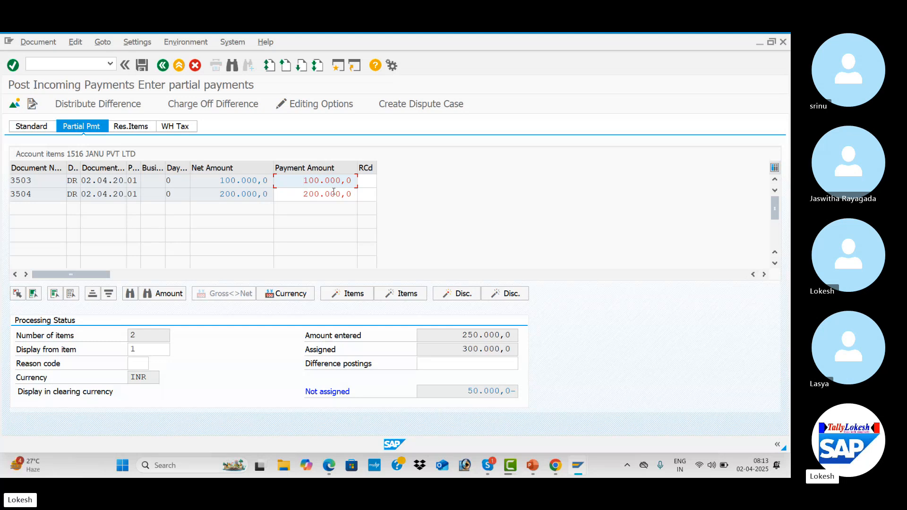
double_click(312, 183)
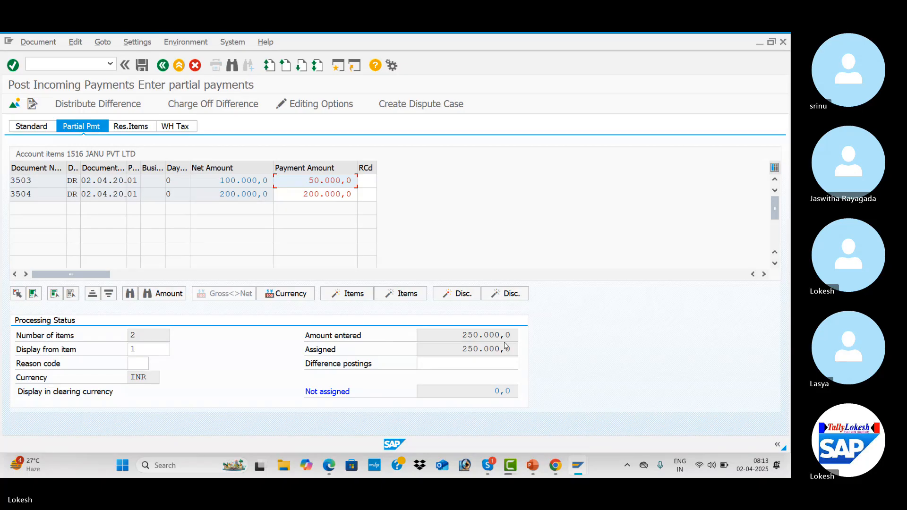
- Add the text Customer Invoice to the marked 50.000 customer line item and post the incoming payment
click(145, 66)
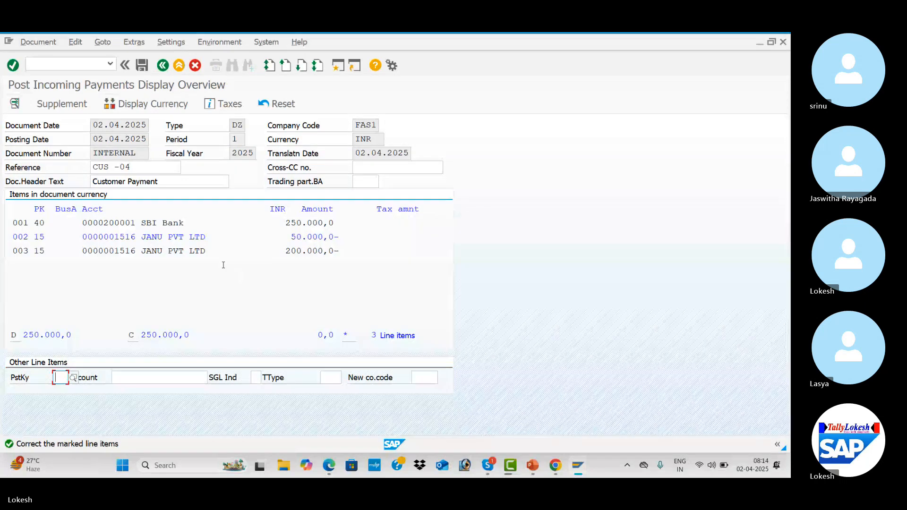
double_click(169, 236)
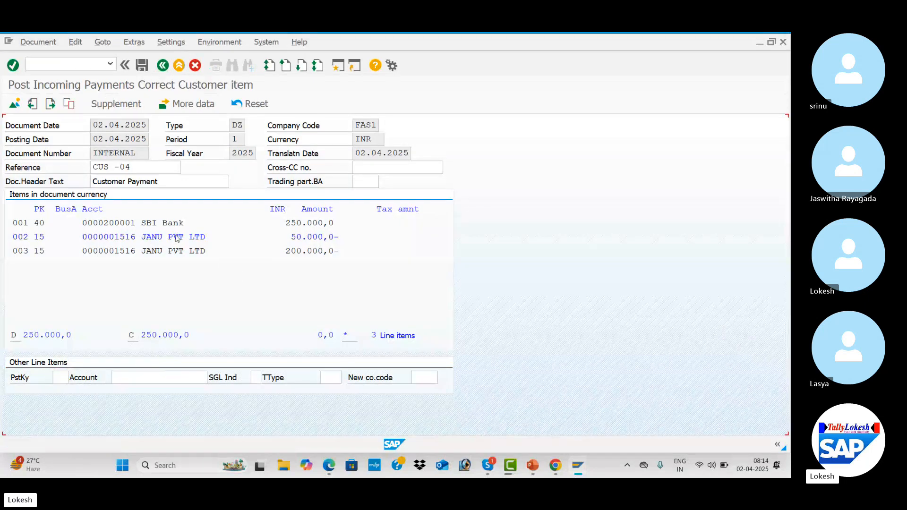
click(157, 250)
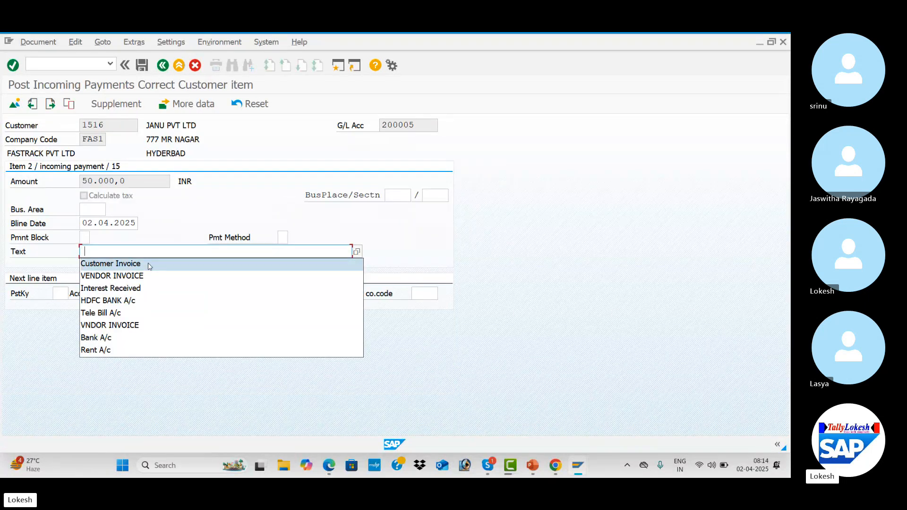
click(150, 264)
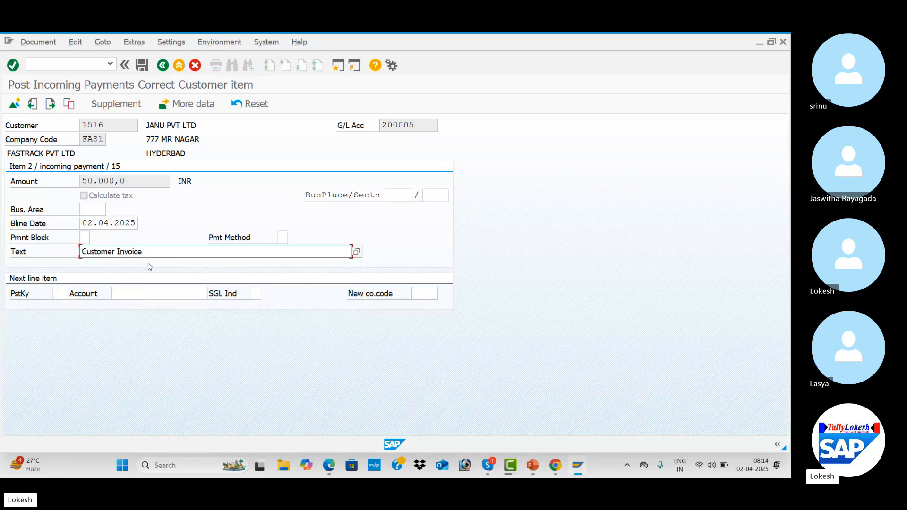
click(143, 66)
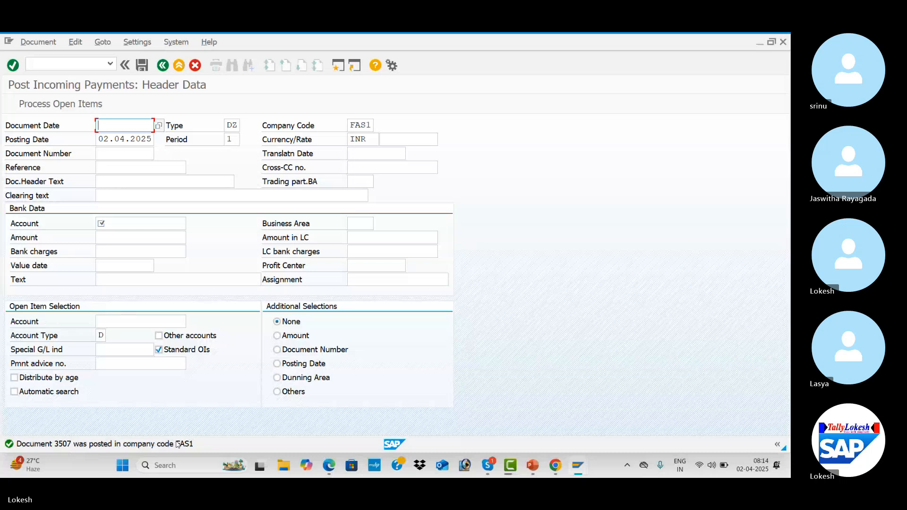
- Refresh the open item list of JANU PVT LTD to check the effect of the partial payment
key(alt+Tab)
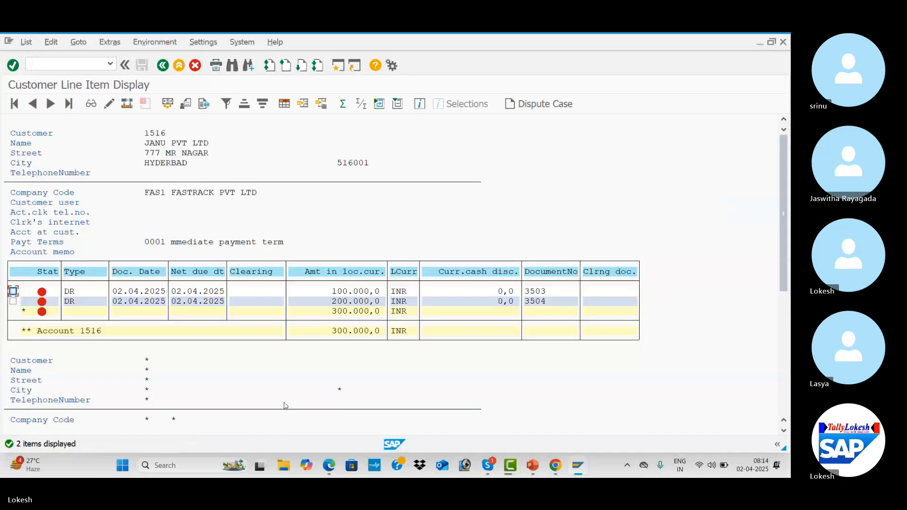
click(26, 42)
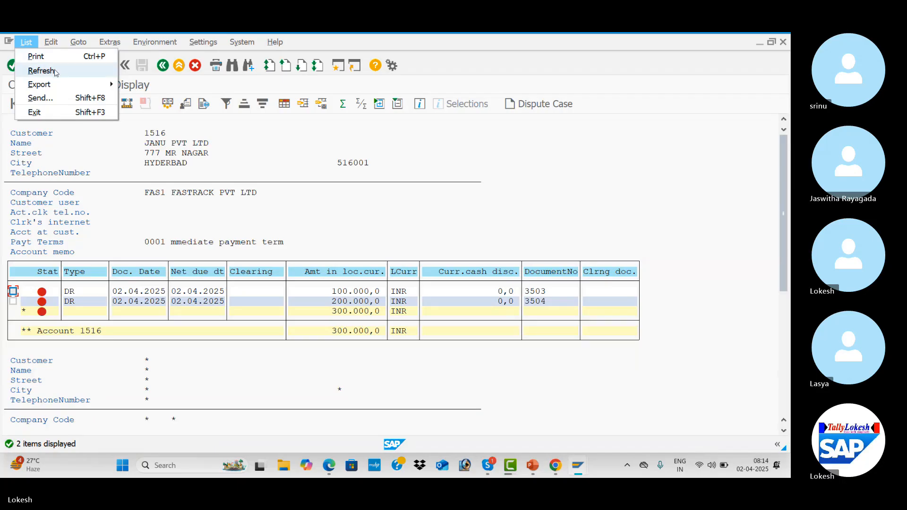
click(55, 70)
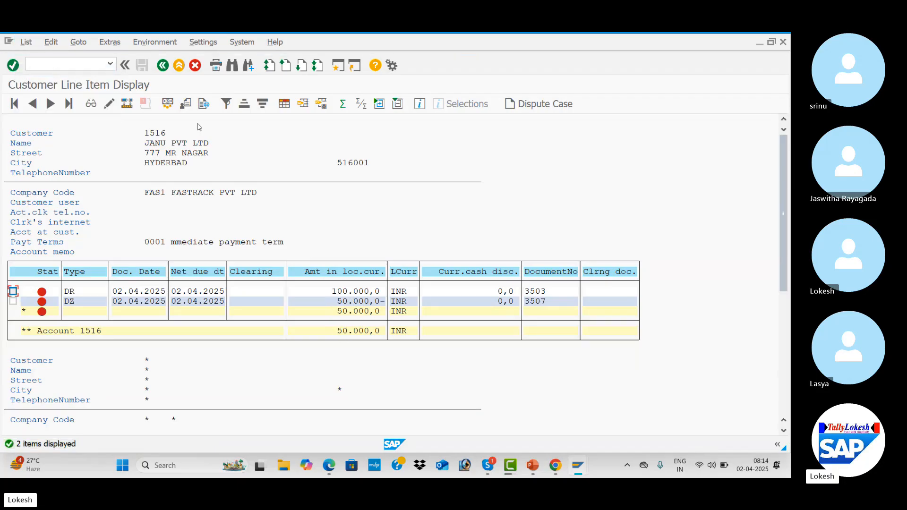
- Display the cleared line items of customer JANU PVT LTD with clearing date 02.04.2025
click(160, 67)
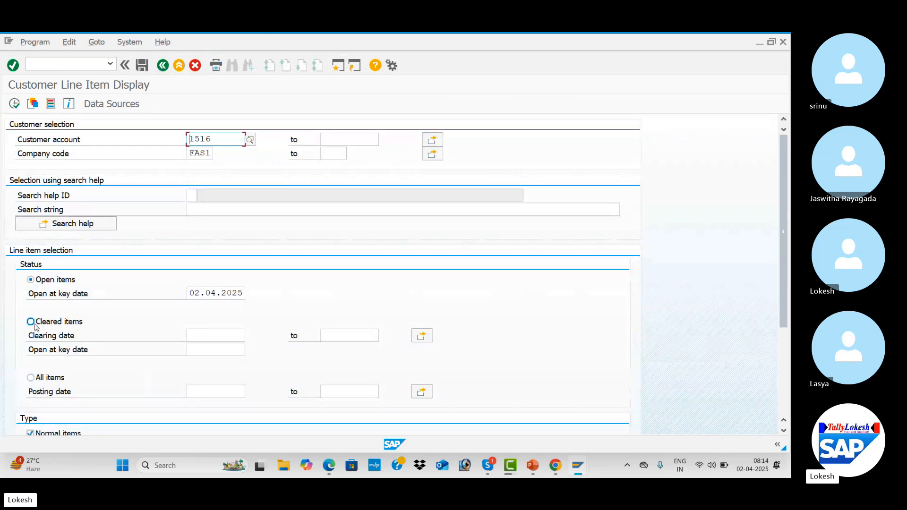
click(33, 323)
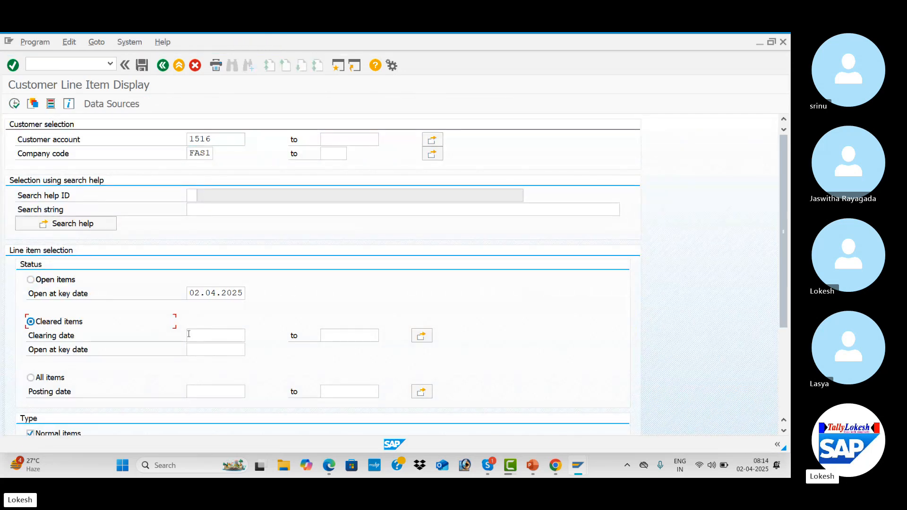
click(204, 335)
text(02.)
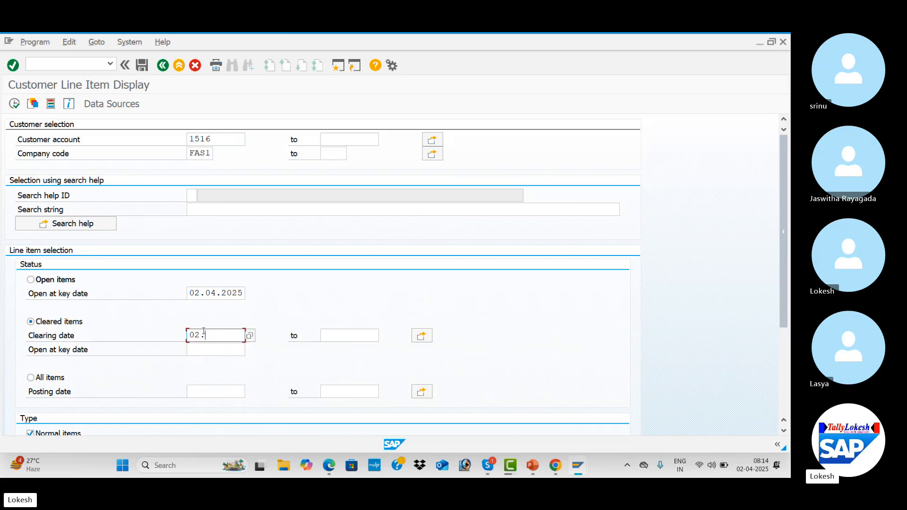
text(04.202)
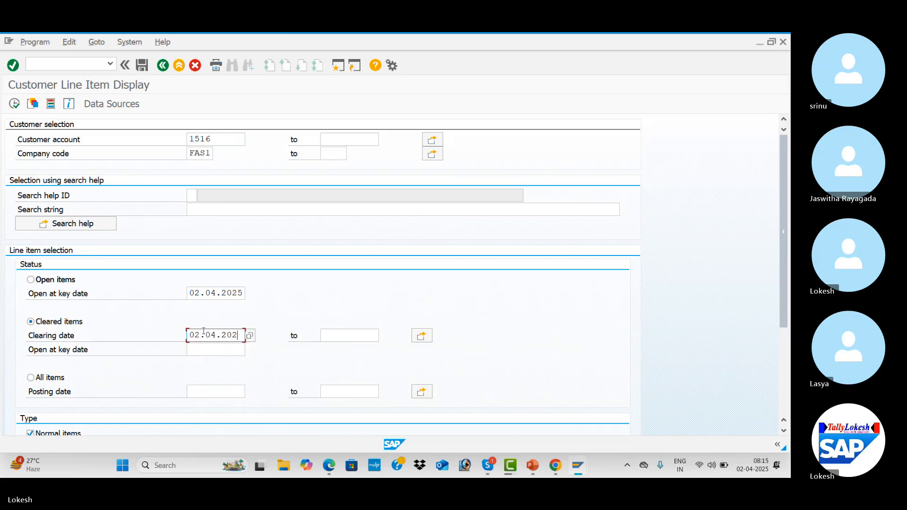
text(5)
key(Tab)
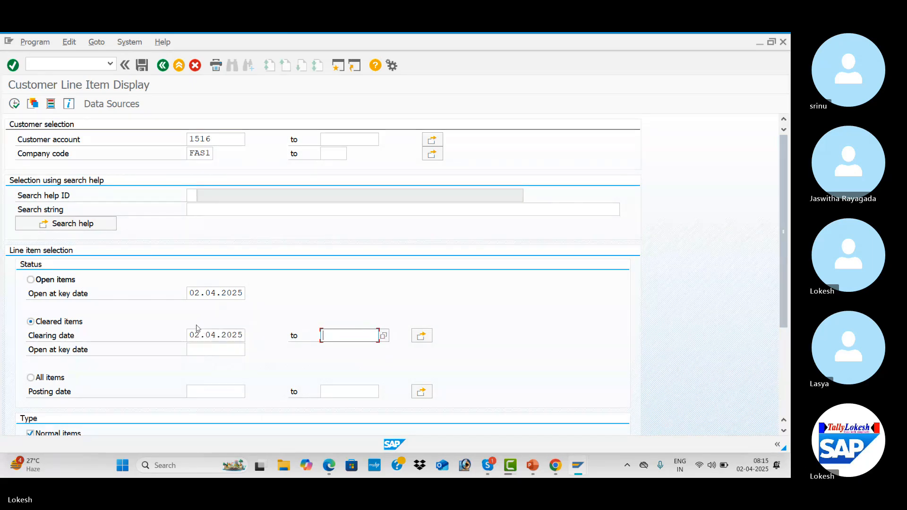
click(17, 105)
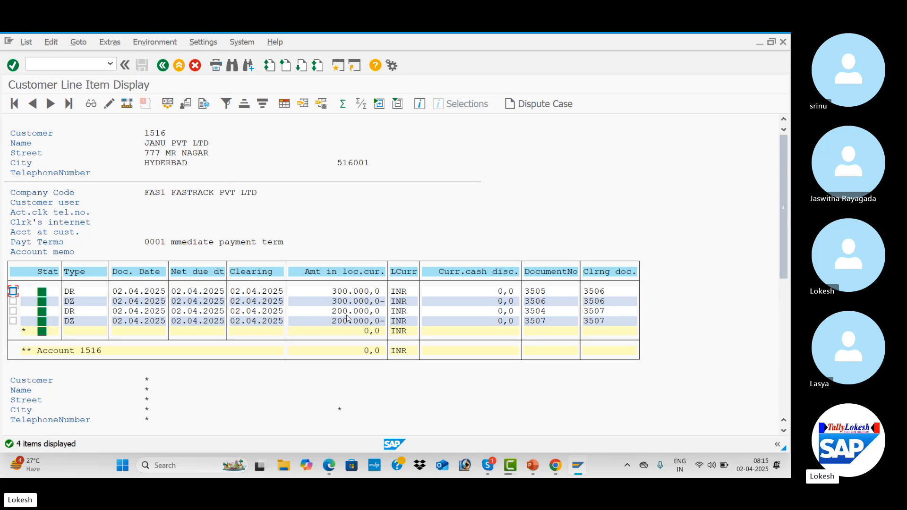
- Switch the line item selection back to open items and display the customer's open item list at key date 02.04.2025
click(163, 65)
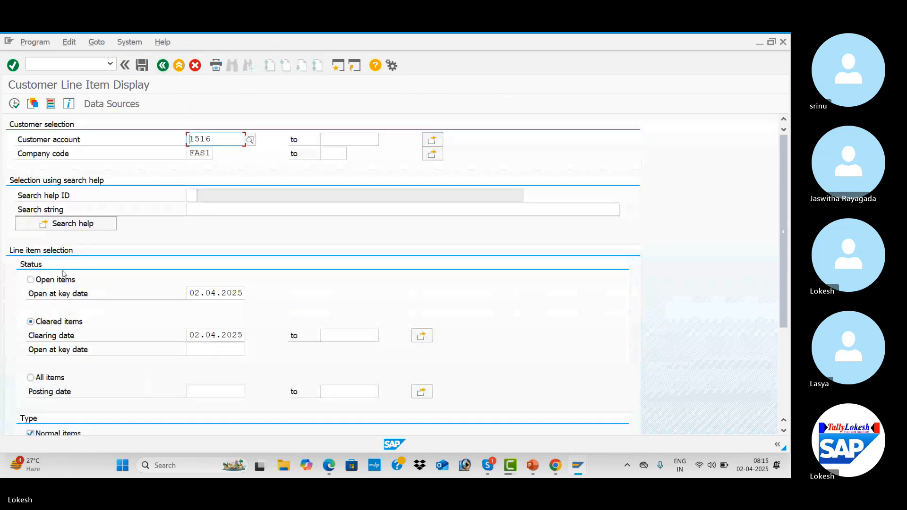
click(31, 281)
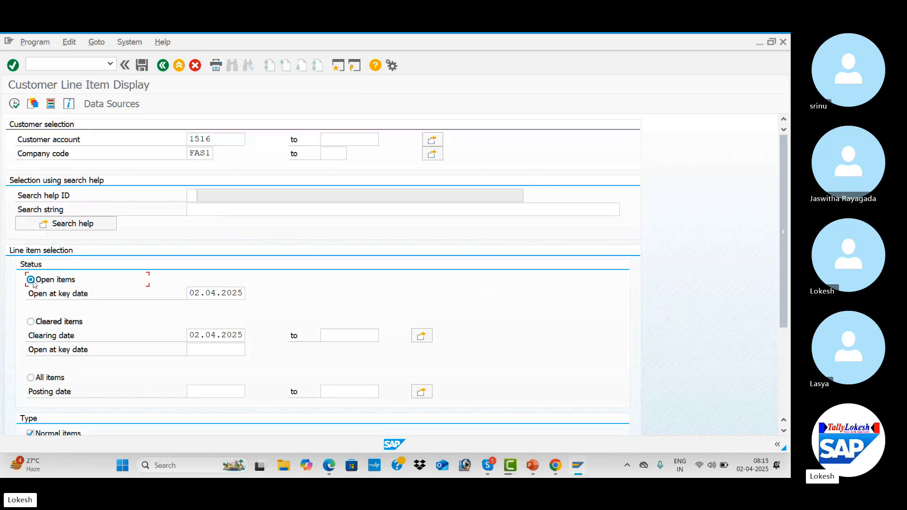
click(14, 105)
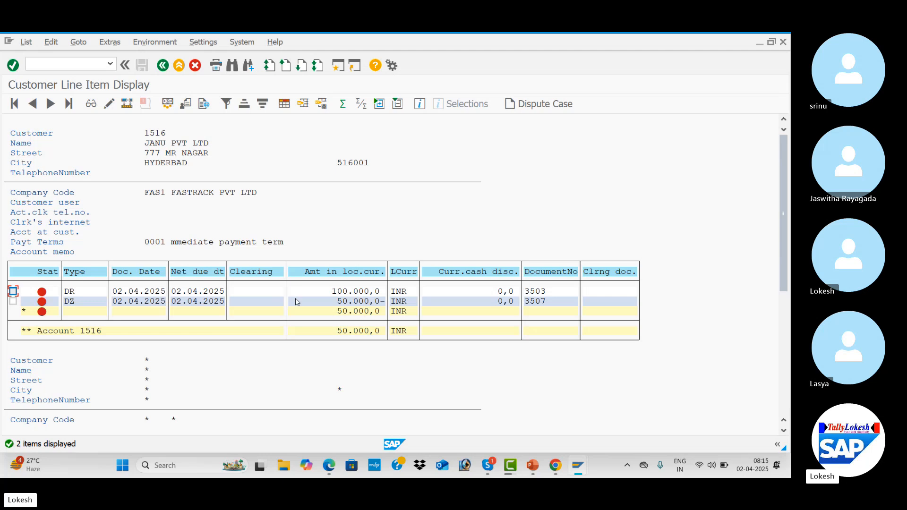
key(alt+Tab)
key(alt+Tab)
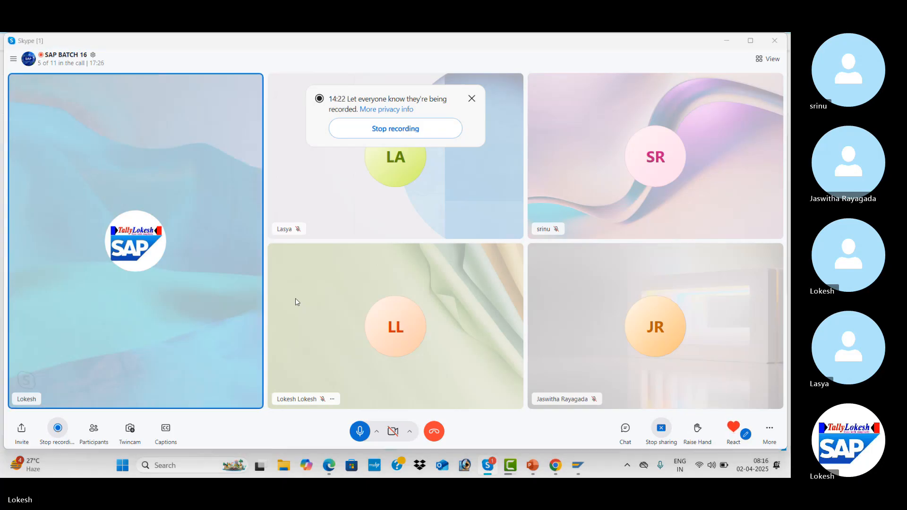
key(alt+Tab)
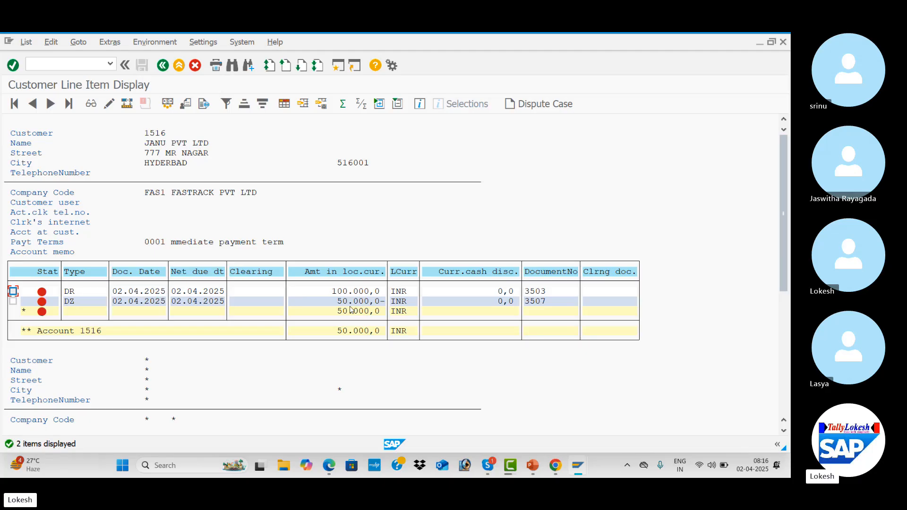
- Start another incoming payment in the payment posting session with document date 02.04.2025
key(alt+Tab)
key(Tab)
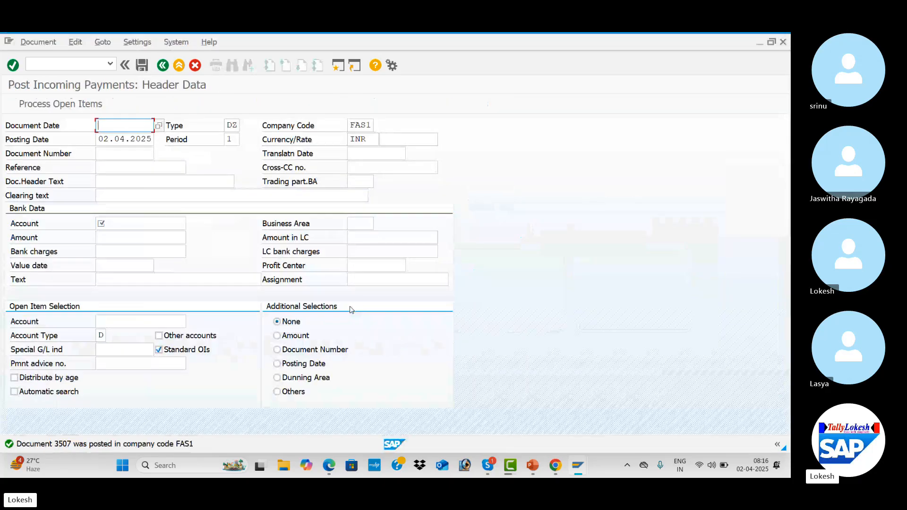
key(Tab)
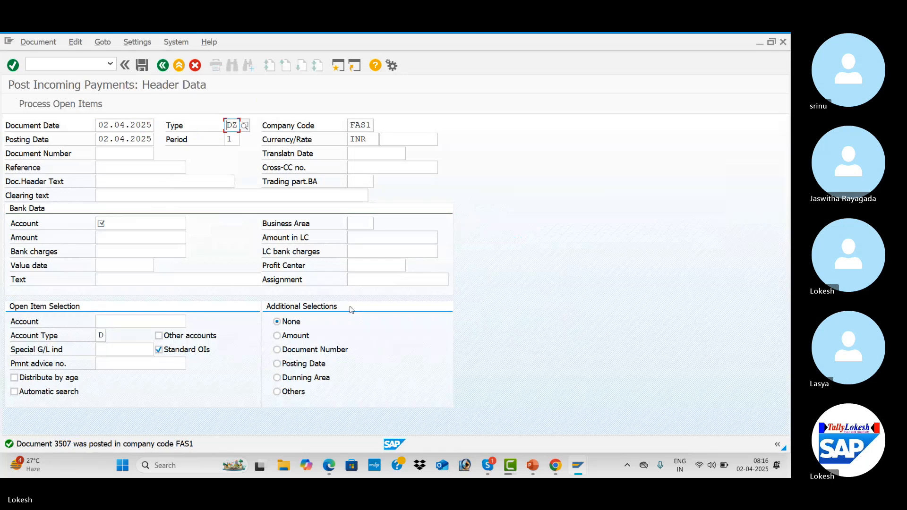
key(Tab)
key(Tab)
key(Tab)
key(Tab)
key(Tab)
key(Tab)
key(Tab)
key(Tab)
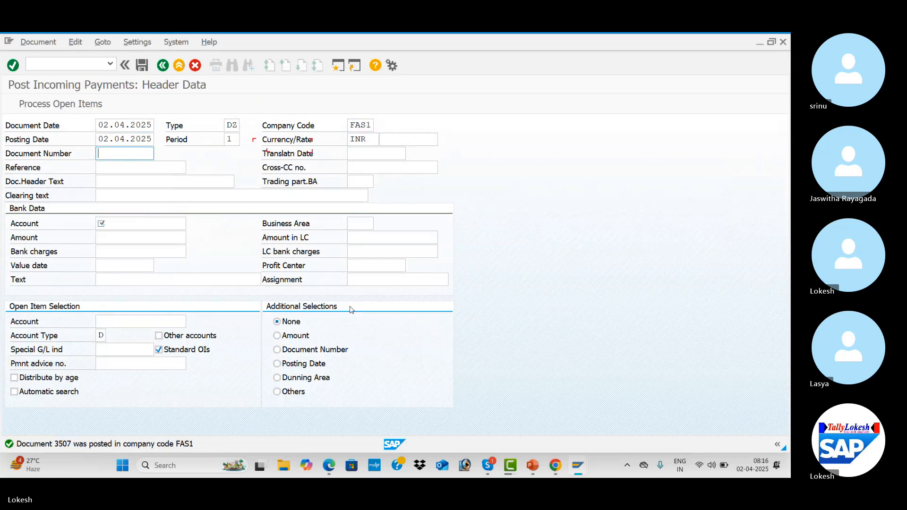
- Set the payment's reference to CUS -05 and the document header text to Customer Payment
key(Tab)
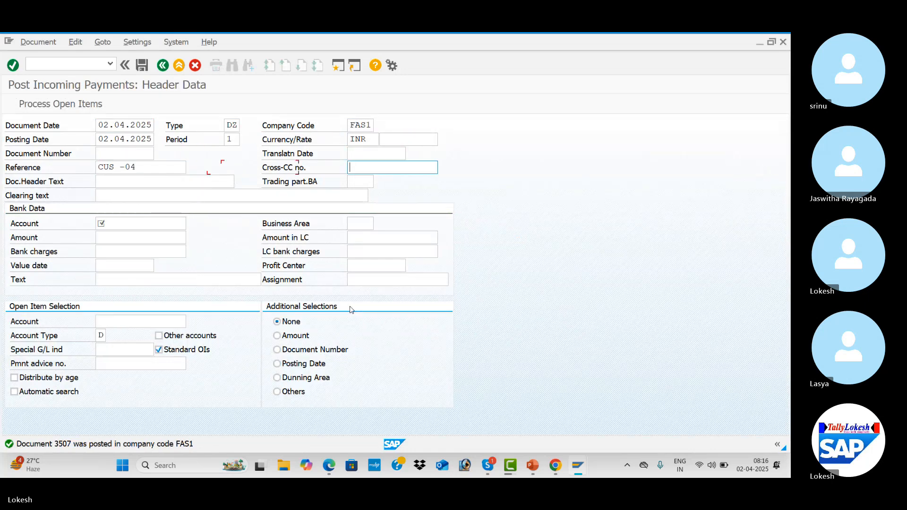
click(149, 164)
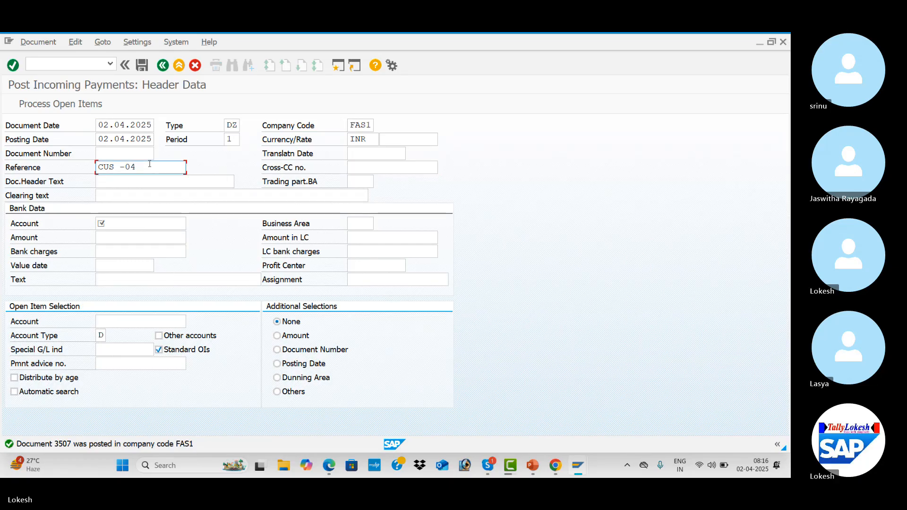
key(BackSpace)
text(5)
key(Tab)
key(Tab)
key(Down)
key(Tab)
key(Tab)
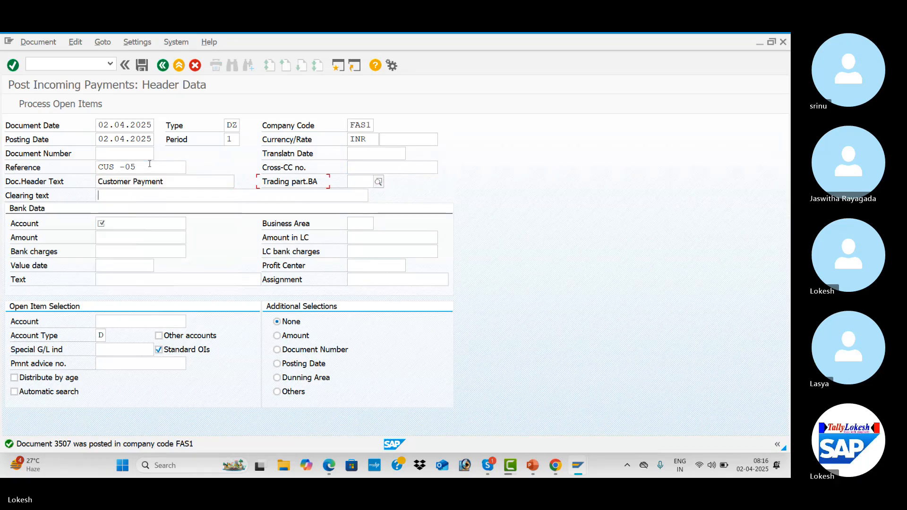
key(Tab)
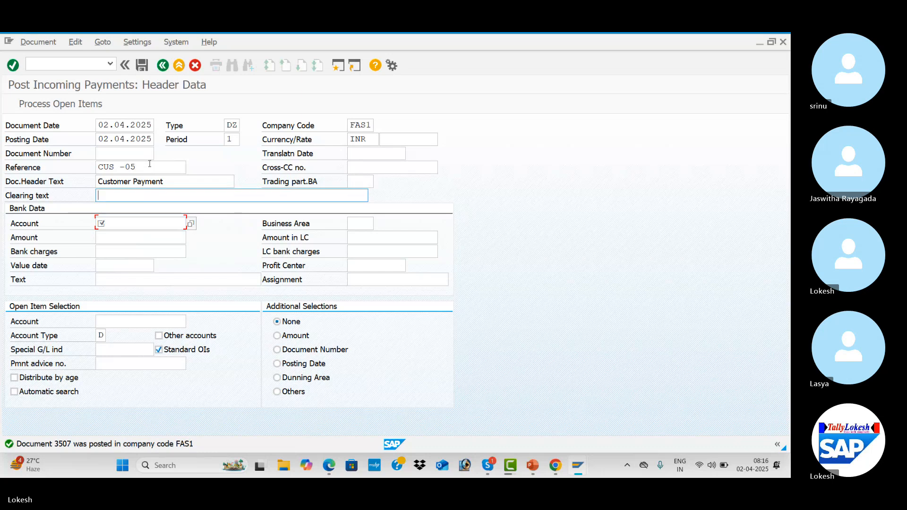
- Enter the SBI Bank G/L account and an amount of 30000 in the bank data
key(shift+Tab)
key(Tab)
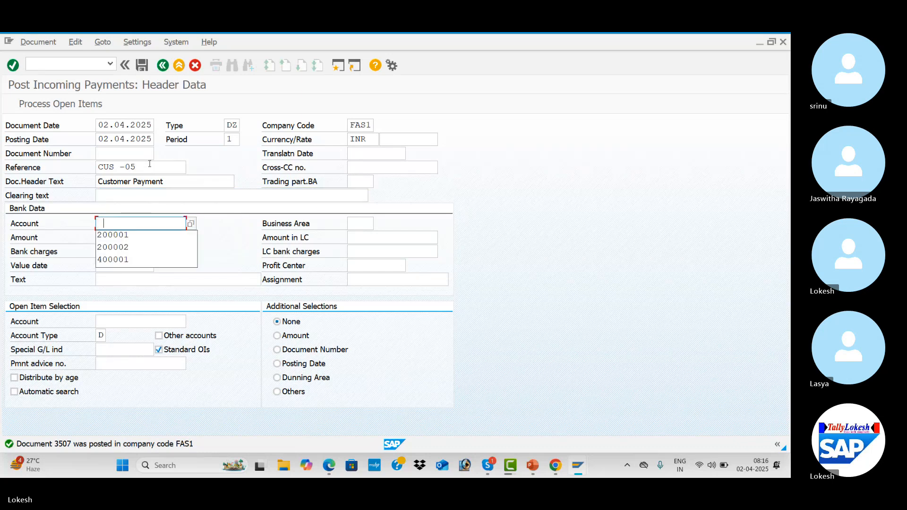
key(Down)
key(Tab)
key(Tab)
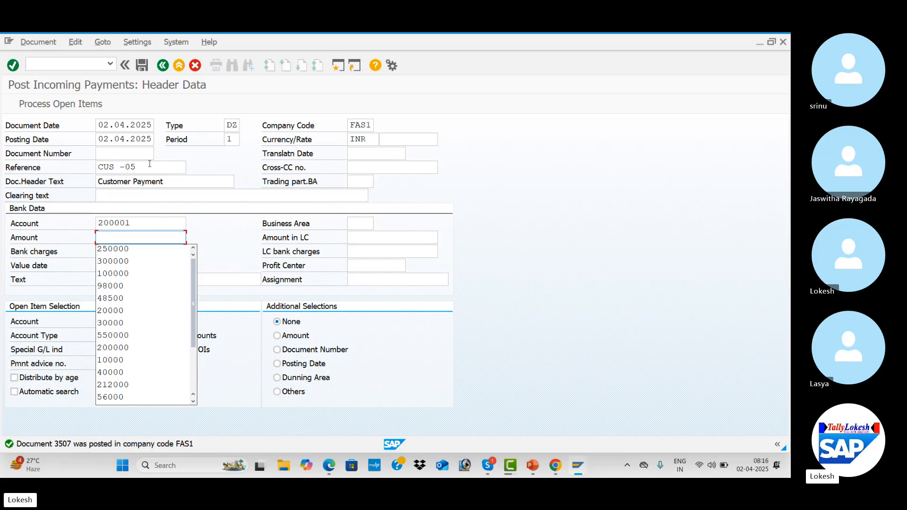
text(3)
key(Down)
key(Down)
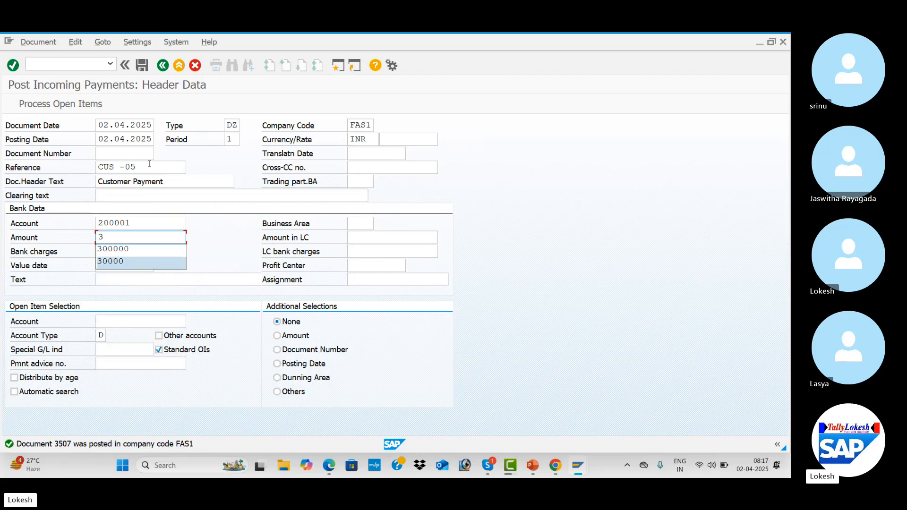
key(Tab)
key(Tab)
key(Tab)
- Set the bank data's value date to 02.04.2025 and its text to Customer Invoice
key(Tab)
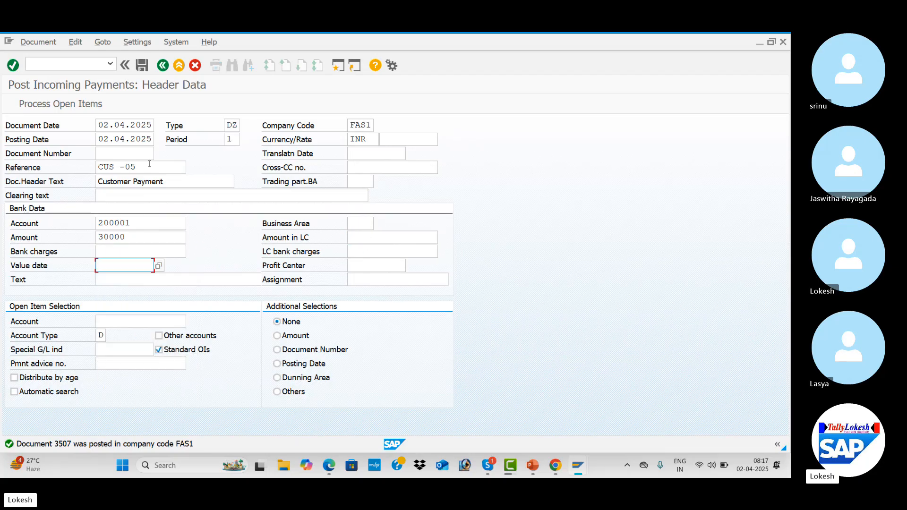
key(Tab)
key(Tab)
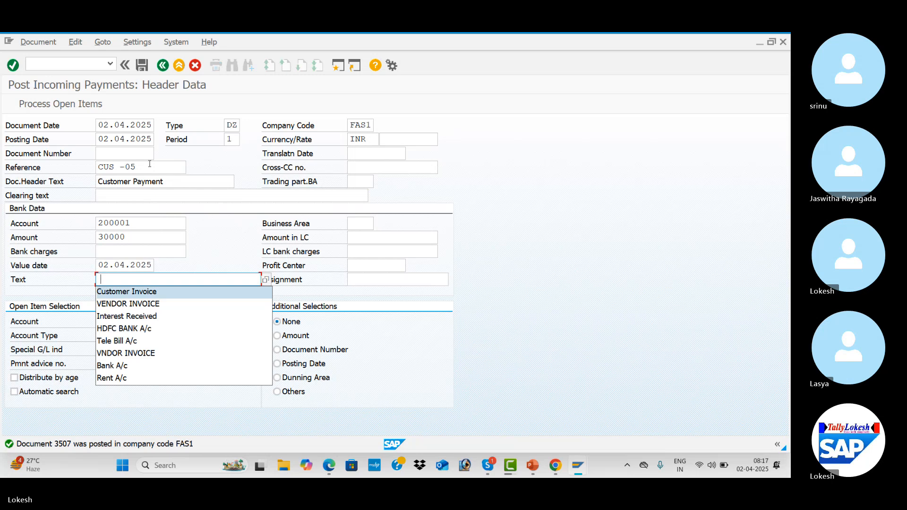
key(Tab)
key(Tab)
- Select customer JANU PVT LTD for the 30000 payment's open item selection and process its open items
text(1516)
key(Tab)
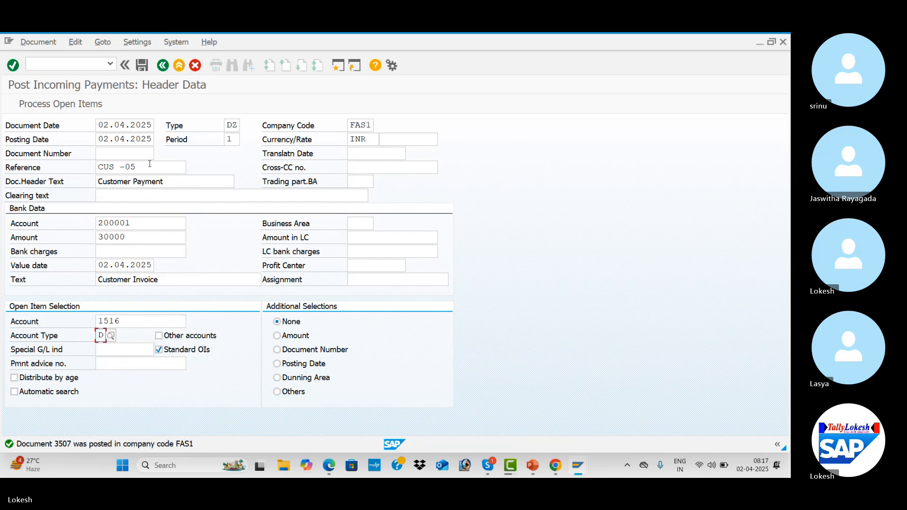
key(Return)
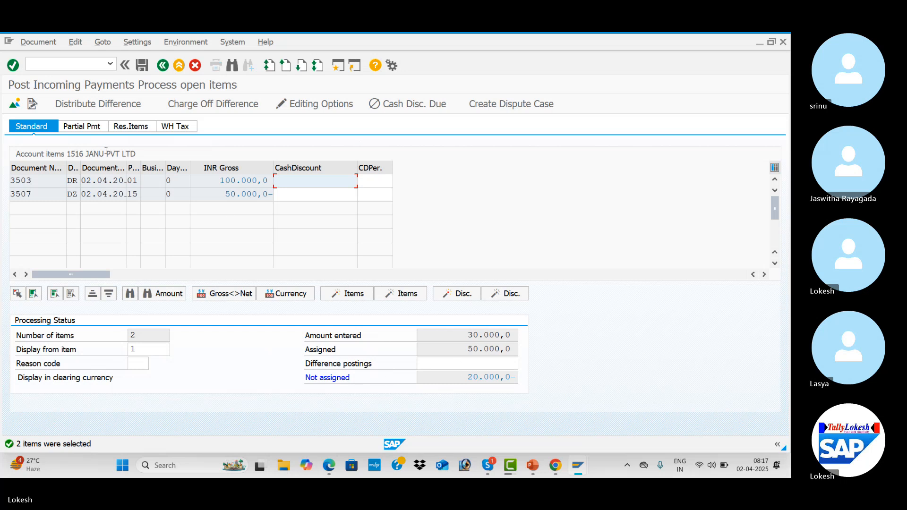
- Create a residual item of 20.000 on the 100.000 invoice and submit the payment for posting
click(88, 127)
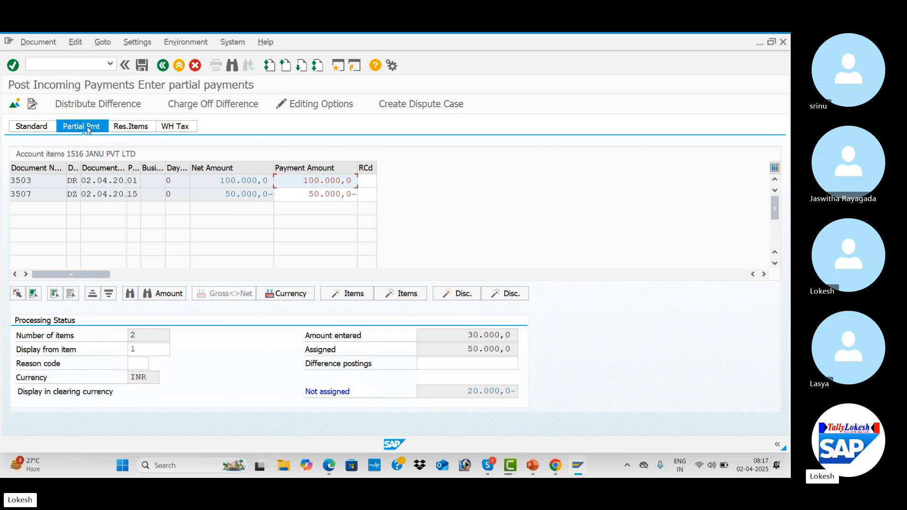
click(132, 126)
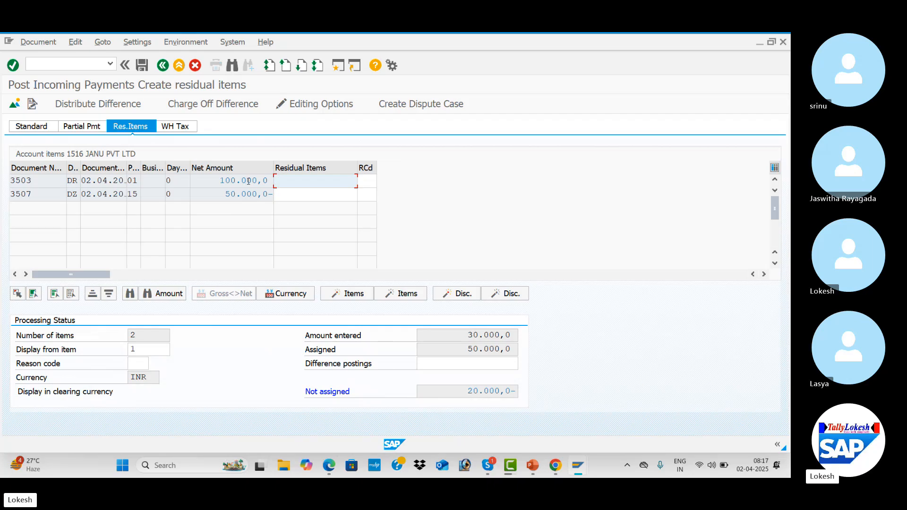
drag(223, 180, 268, 179)
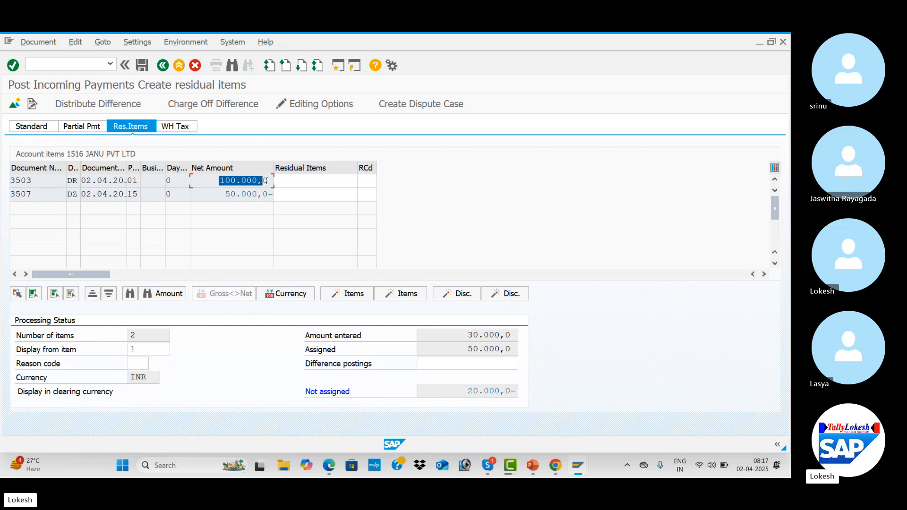
click(324, 182)
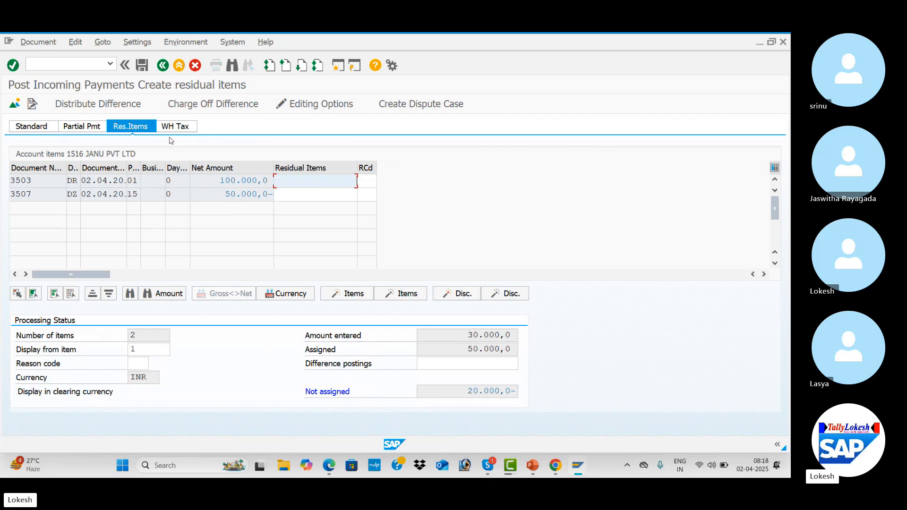
double_click(323, 183)
click(146, 69)
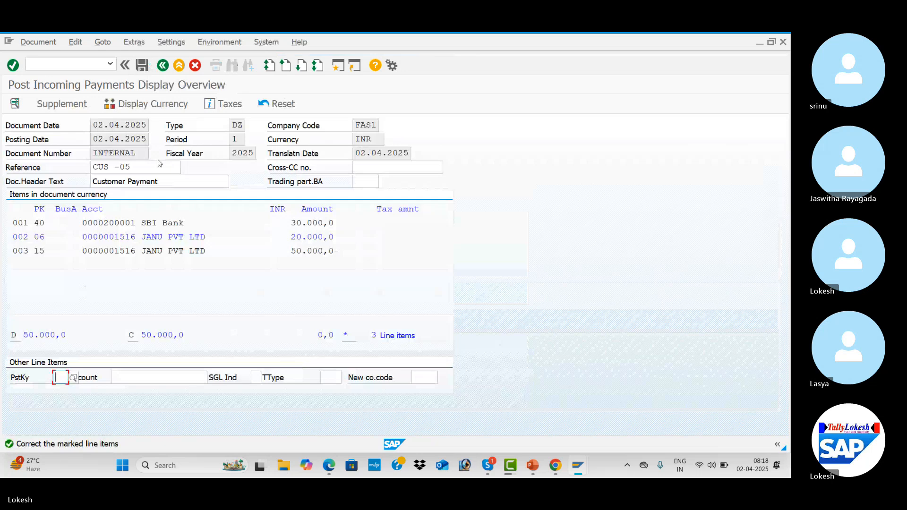
- Add the text Customer Invoice to the marked 20.000 customer line item and post the residual payment
double_click(176, 238)
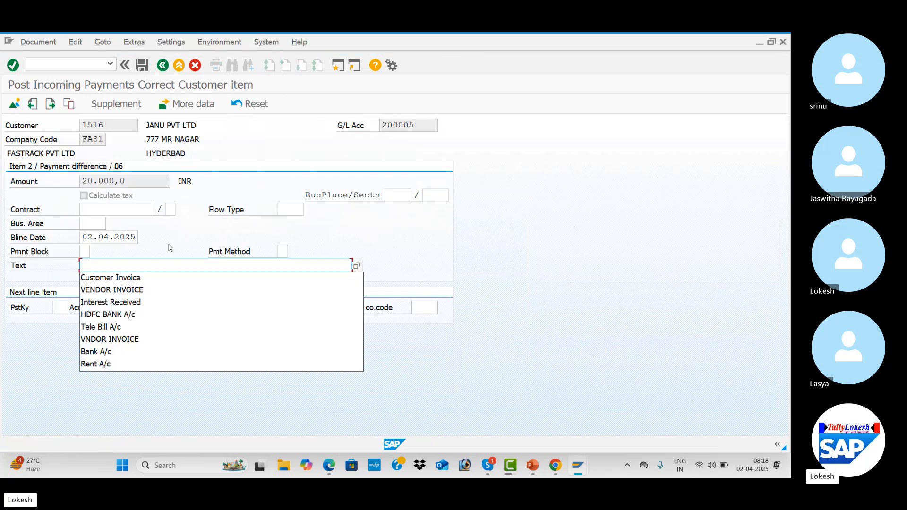
click(152, 281)
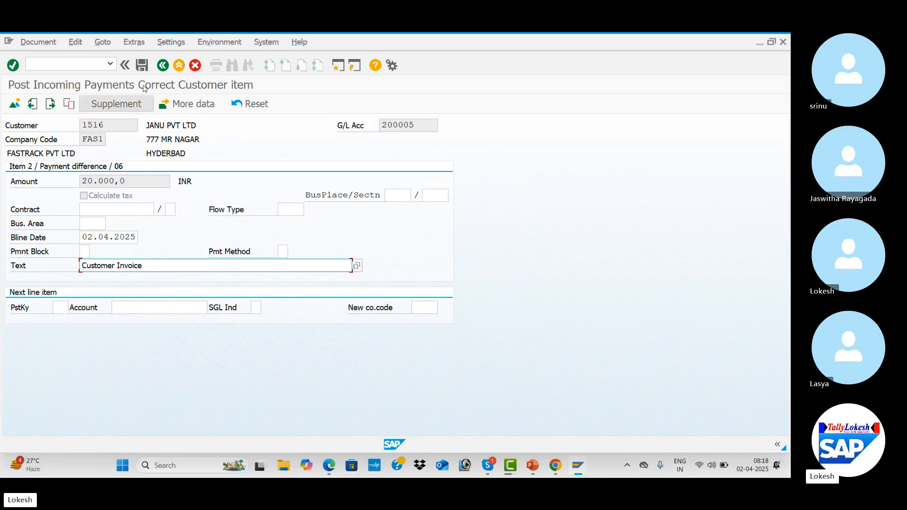
click(143, 65)
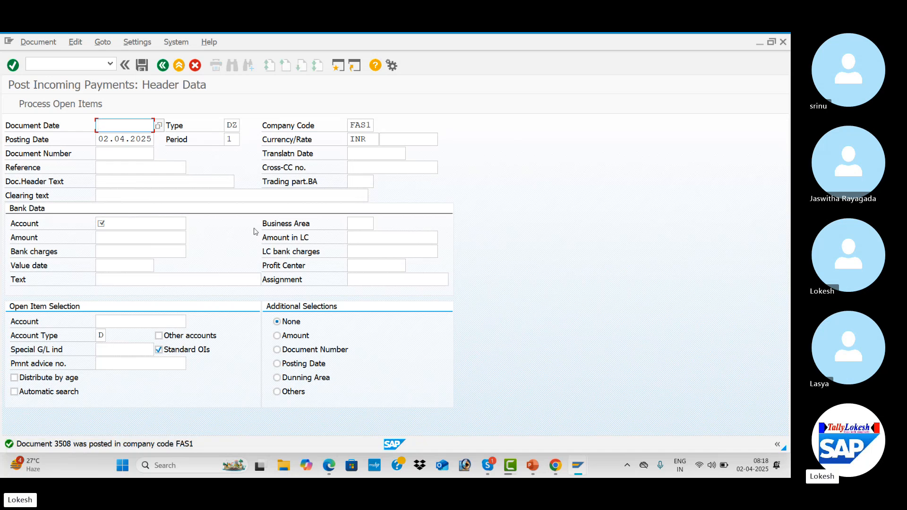
- Switch to the customer line item display and refresh the open items list for JANU PVT LTD
key(alt+Tab)
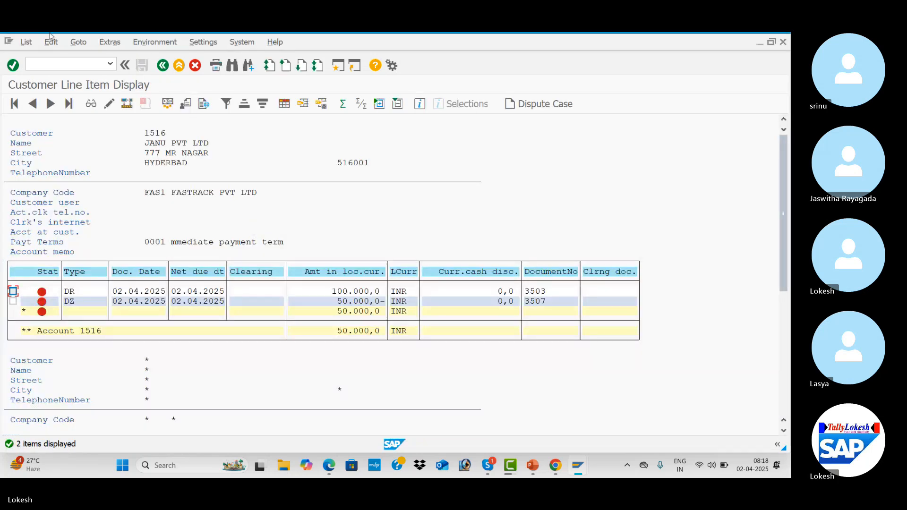
click(27, 42)
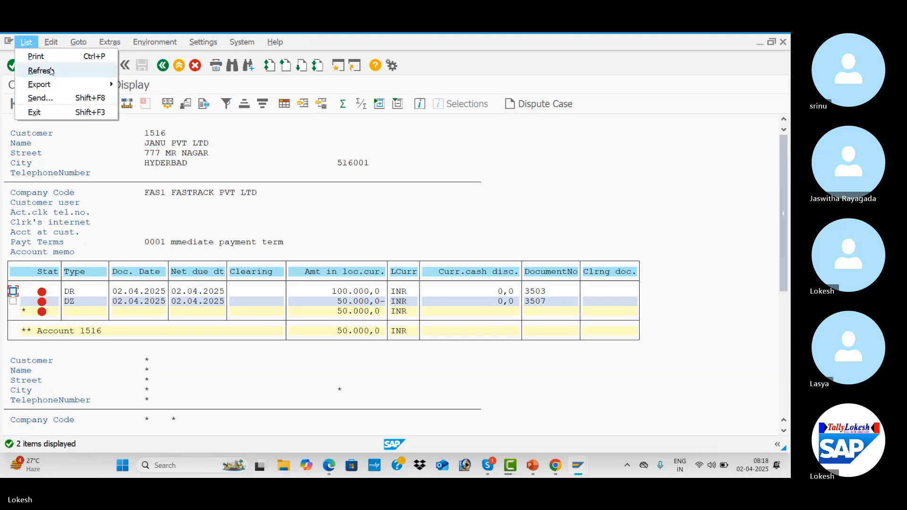
click(40, 71)
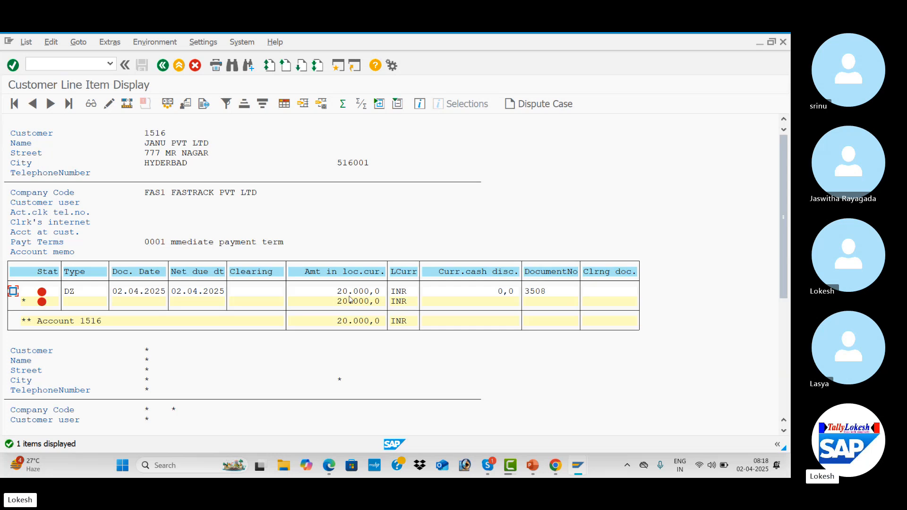
- Display the cleared items of JANU PVT LTD with clearing date 02.04.2025, and return to the open items list
click(163, 65)
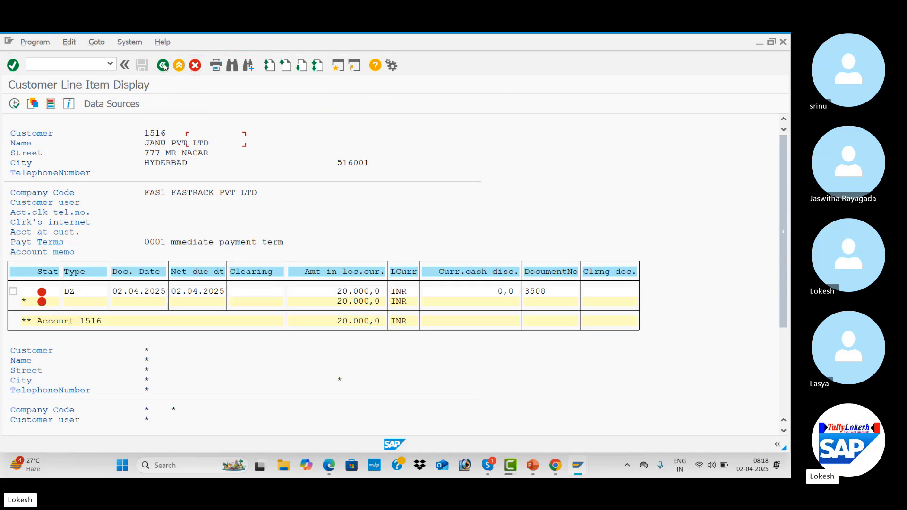
click(33, 323)
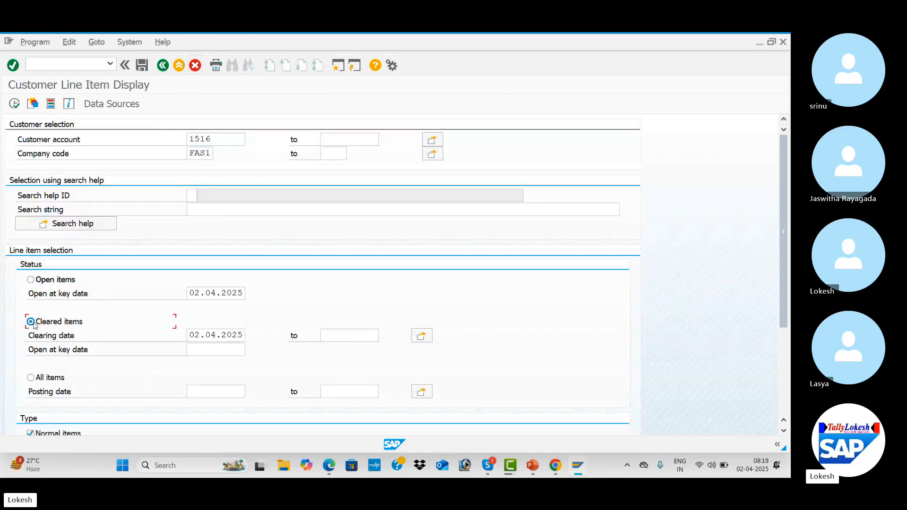
click(14, 103)
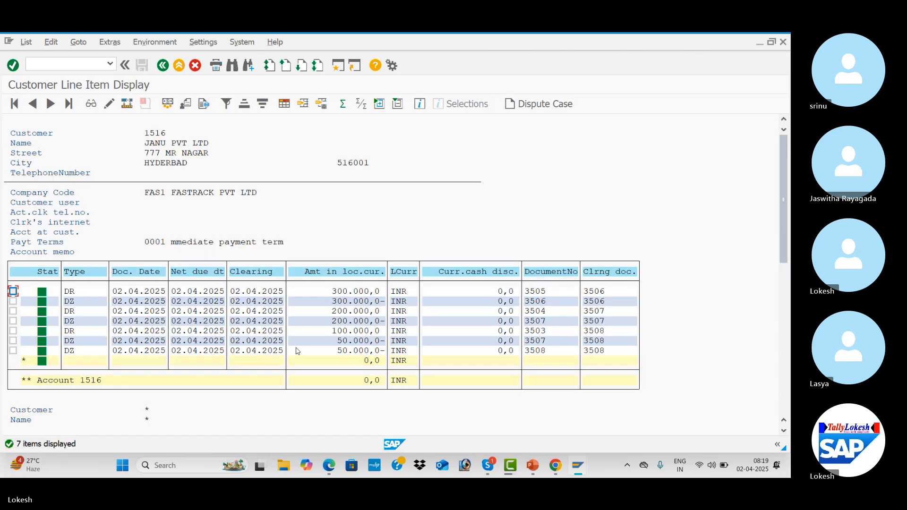
click(164, 68)
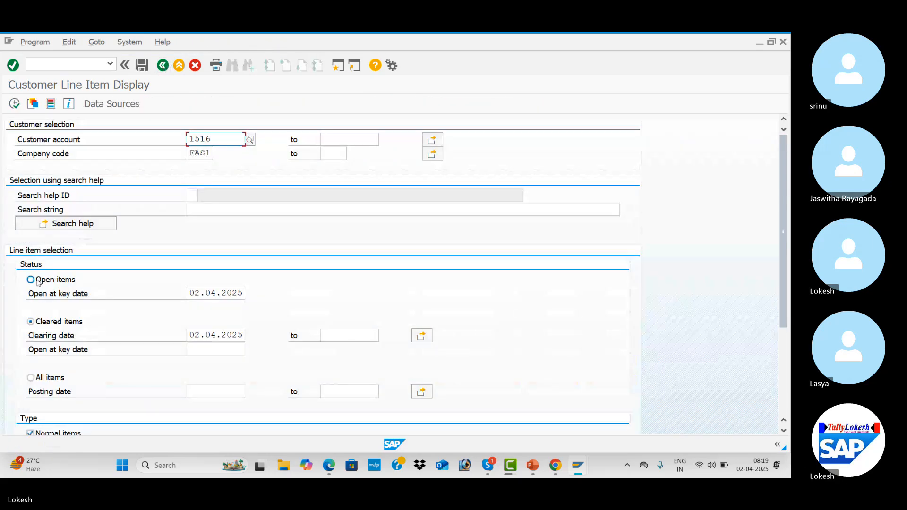
click(15, 103)
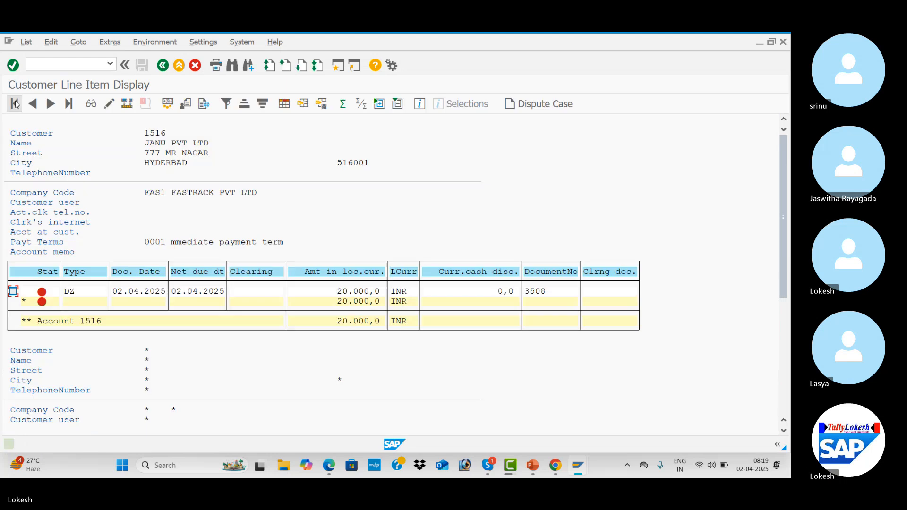
- Switch back to the incoming payment entry and set its document date to 02.04.2025
key(alt+Tab)
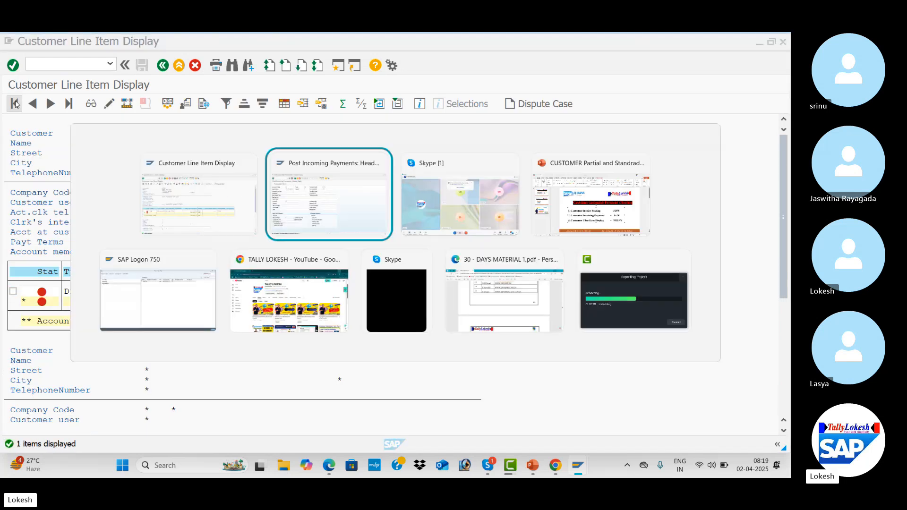
key(space)
key(Down)
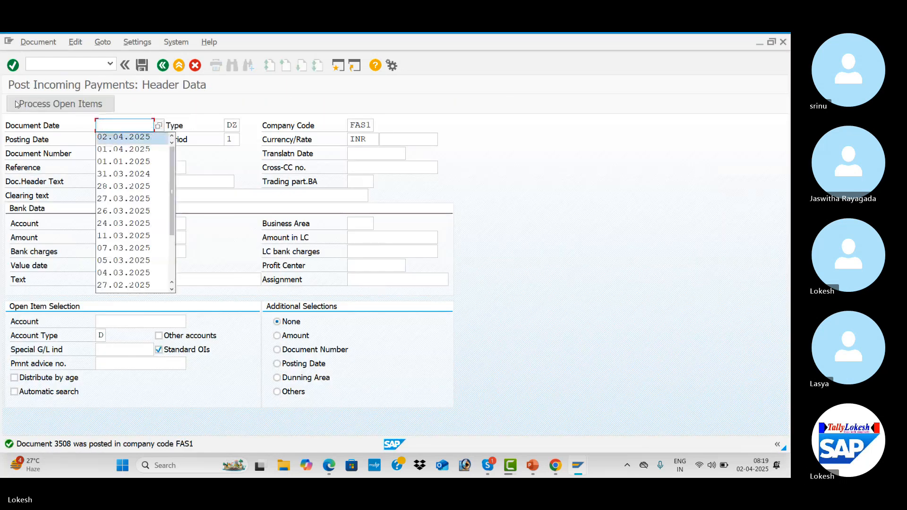
key(Tab)
key(Tab)
key(Tab)
key(Tab)
key(Tab)
key(Tab)
key(Tab)
key(Tab)
key(Tab)
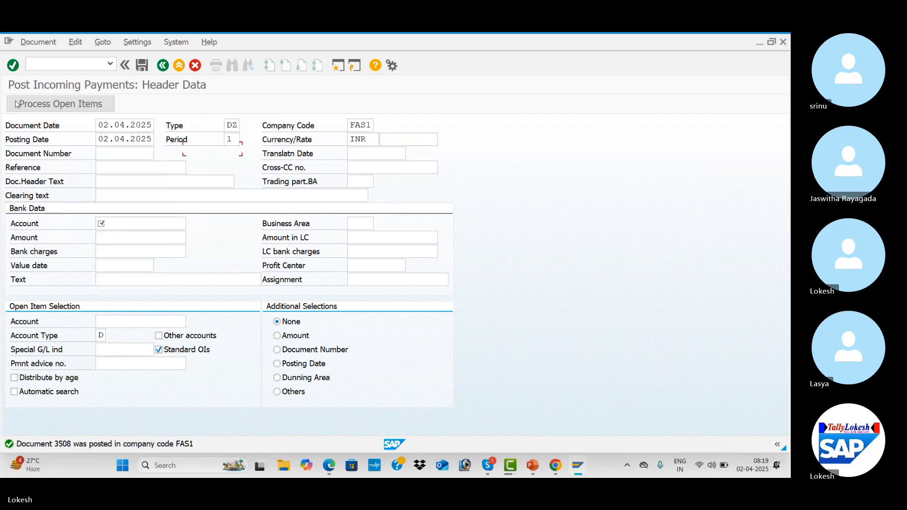
- Enter reference CUS -06 and document header text Customer Payment for the incoming payment
key(space)
key(Down)
key(Tab)
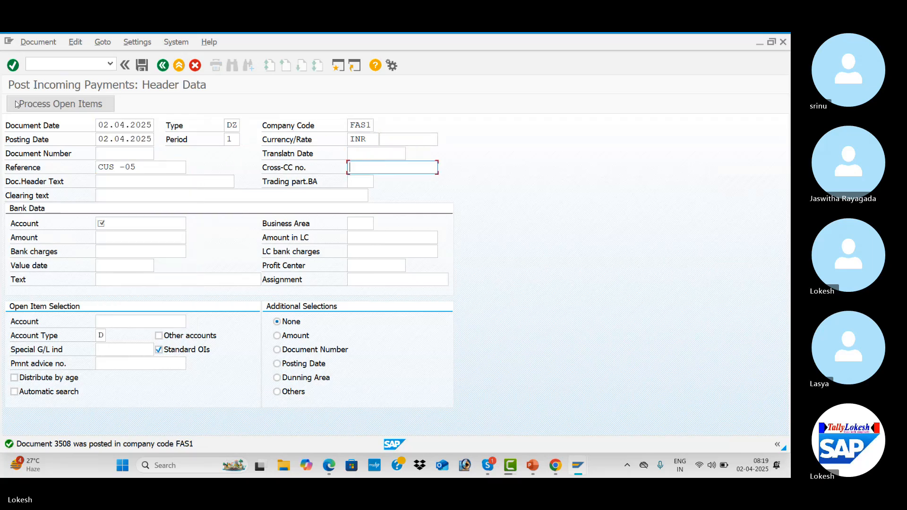
click(142, 170)
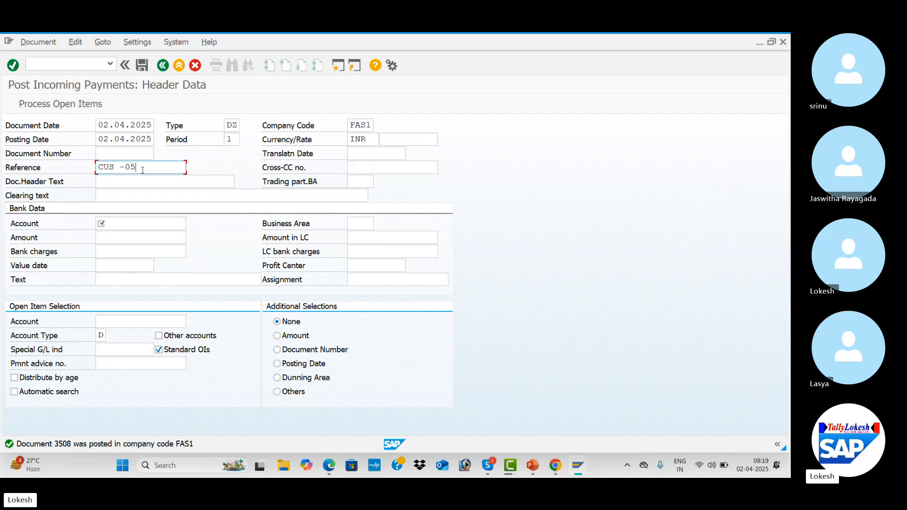
key(BackSpace)
text(6)
key(Tab)
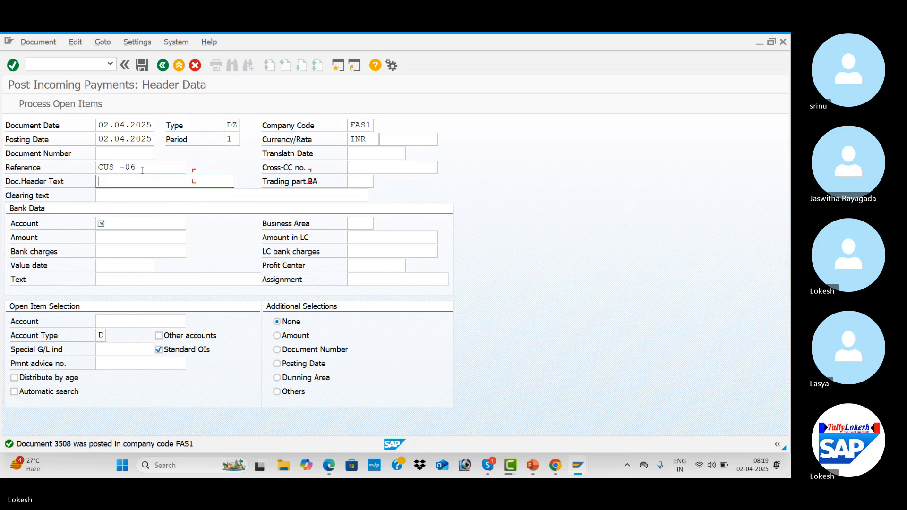
key(space)
key(Down)
key(Tab)
key(Tab)
key(Tab)
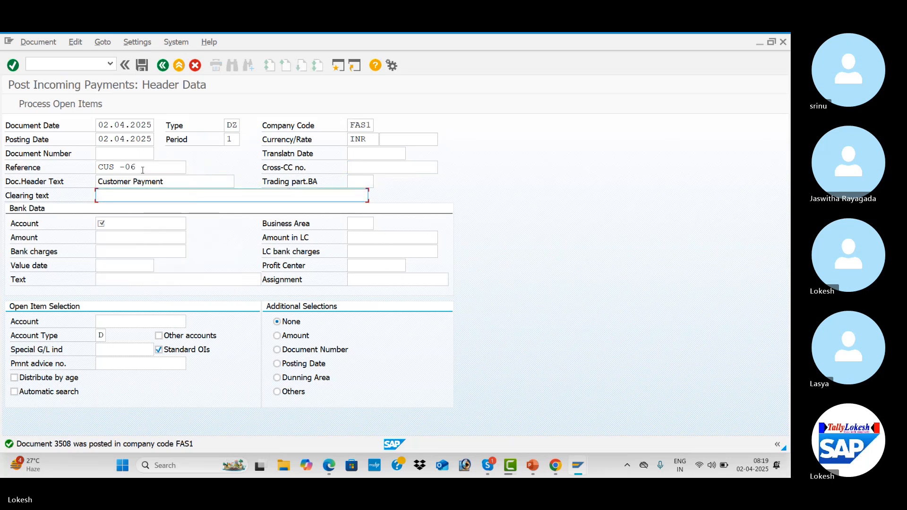
- Enter the SBI Bank G/L account and an amount of 30000 in the payment's bank data
key(space)
key(Tab)
key(Tab)
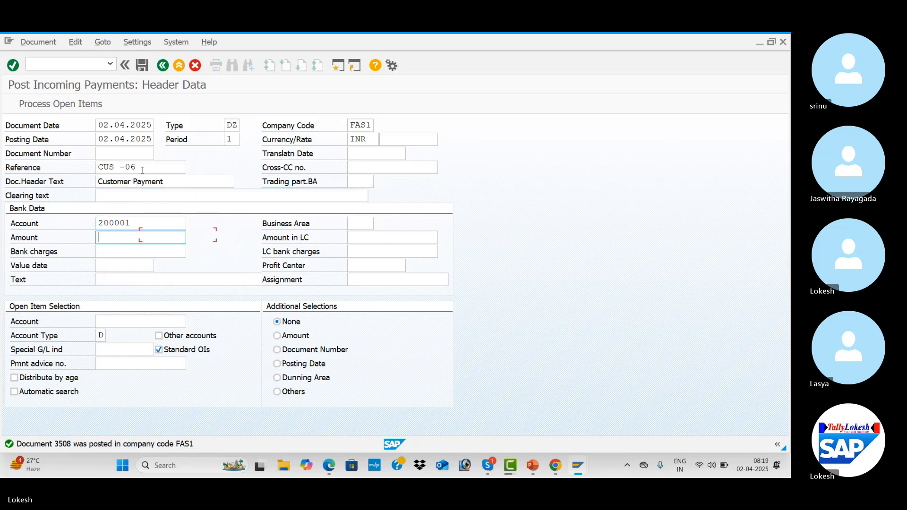
key(space)
key(Down)
key(Tab)
key(Tab)
key(Tab)
key(Tab)
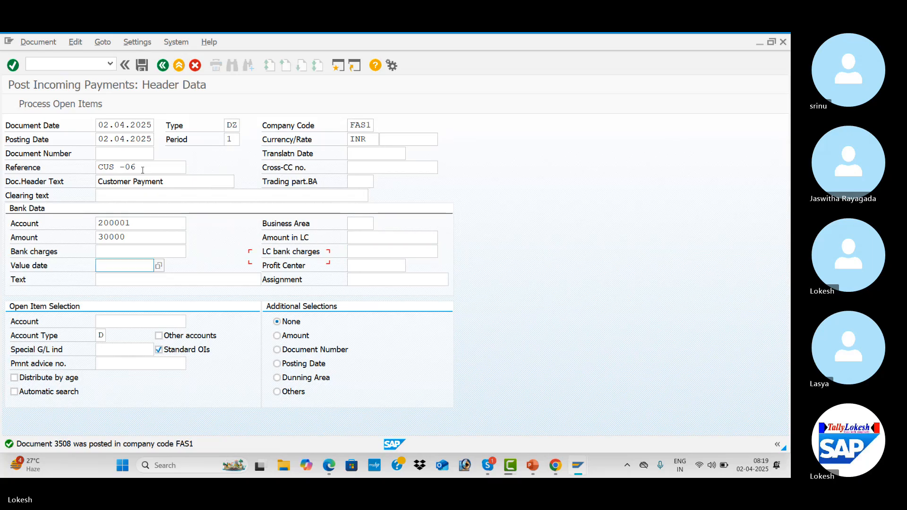
- Set the 30000 payment's value date to 02.04.2025 and its text to Customer Invoice
key(space)
key(Down)
key(Tab)
key(Tab)
key(space)
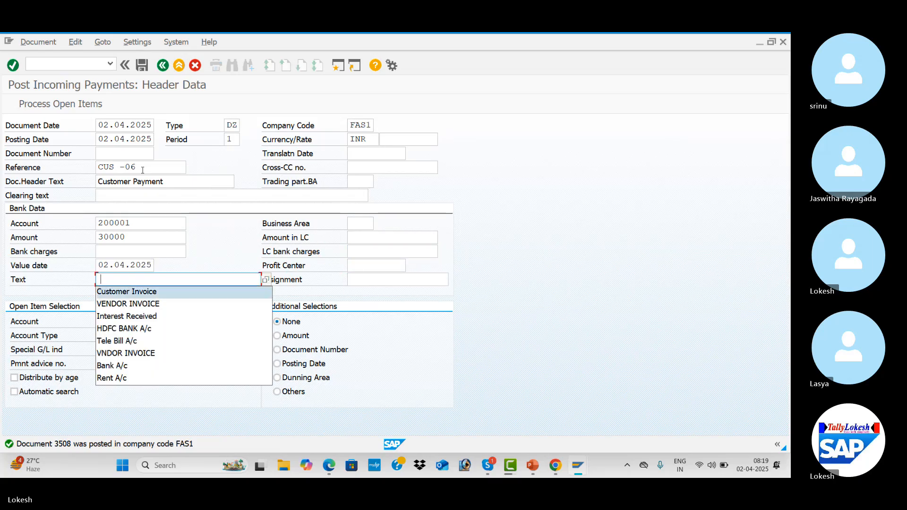
key(Down)
key(Tab)
- Select customer JANU PVT LTD for the 30000 payment and process its open items
key(Tab)
key(space)
key(Down)
key(Tab)
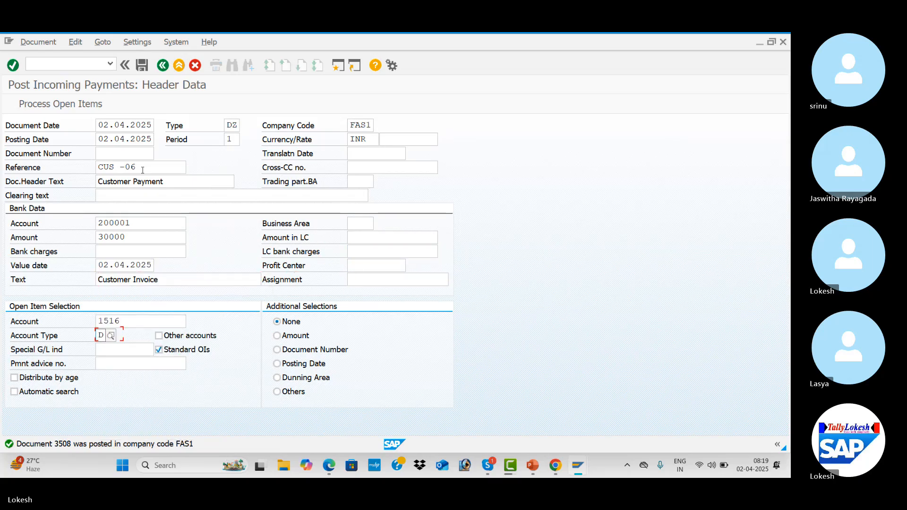
click(66, 105)
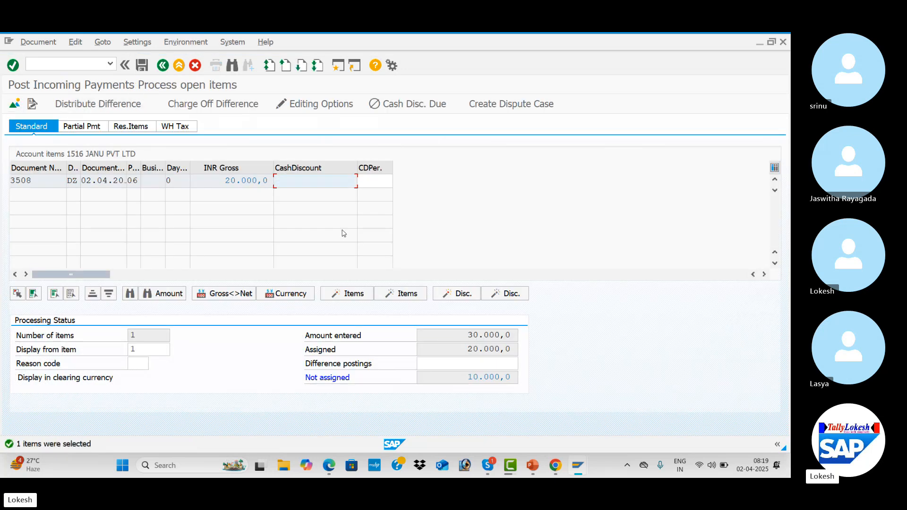
- Exit the 30000 payment entry and discard its data
click(163, 66)
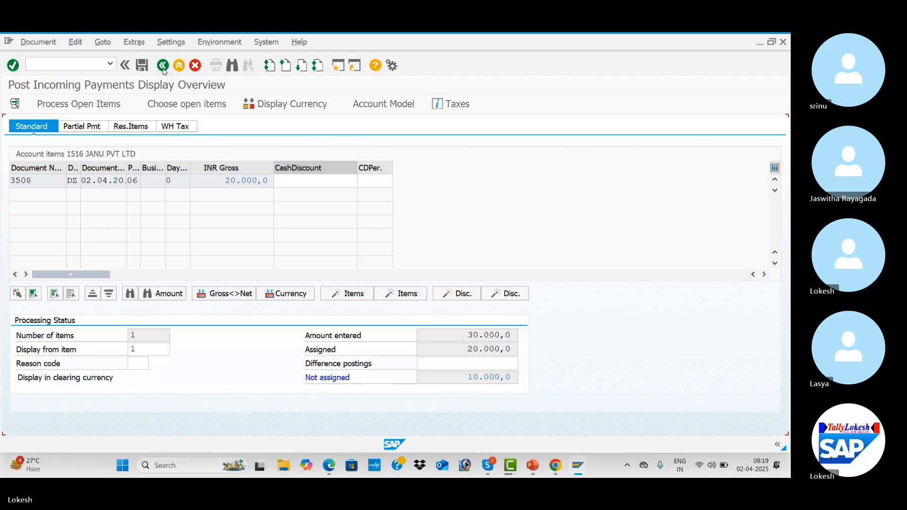
click(162, 66)
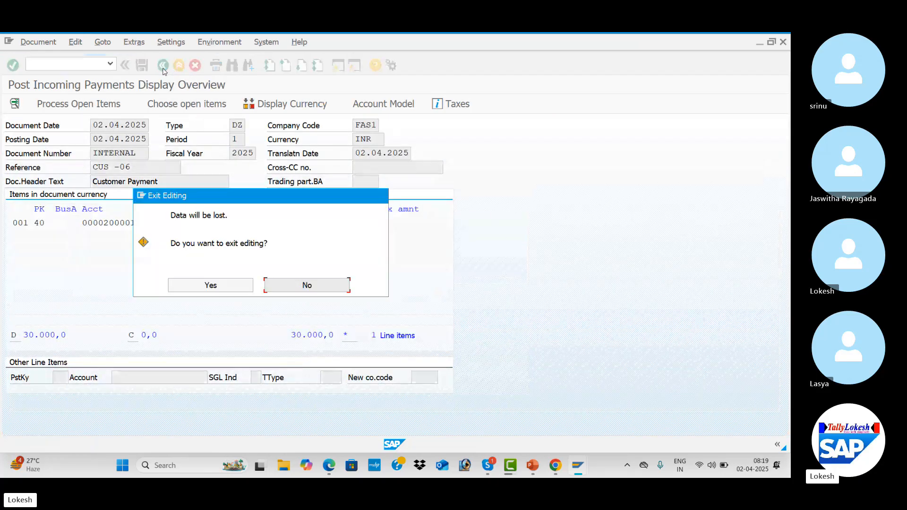
click(236, 286)
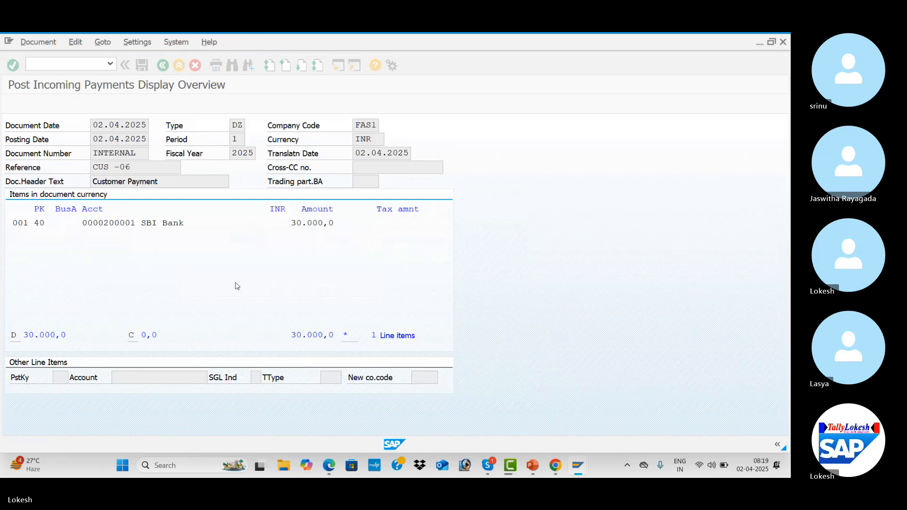
- Set the document date of the new incoming payment to 02.04.2025
key(Down)
key(Tab)
key(Tab)
key(Tab)
key(Tab)
key(Tab)
key(Tab)
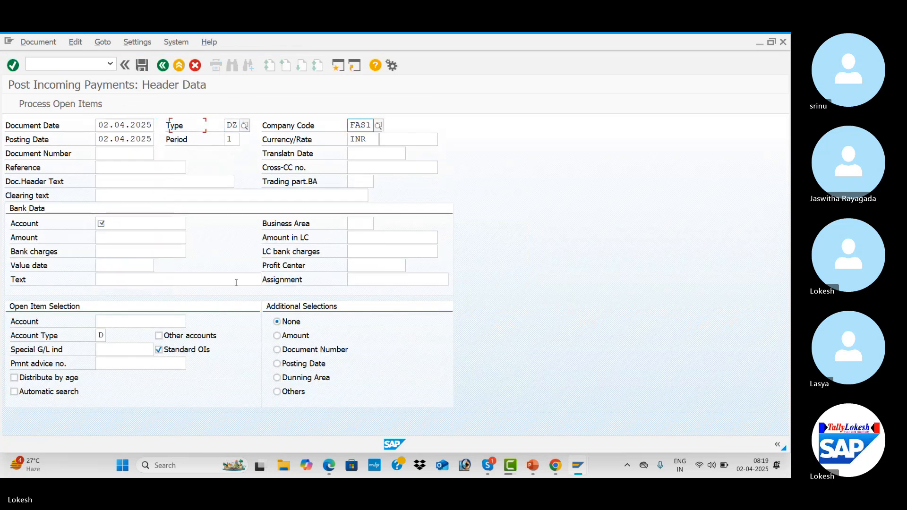
key(Tab)
key(Tab)
key(Tab)
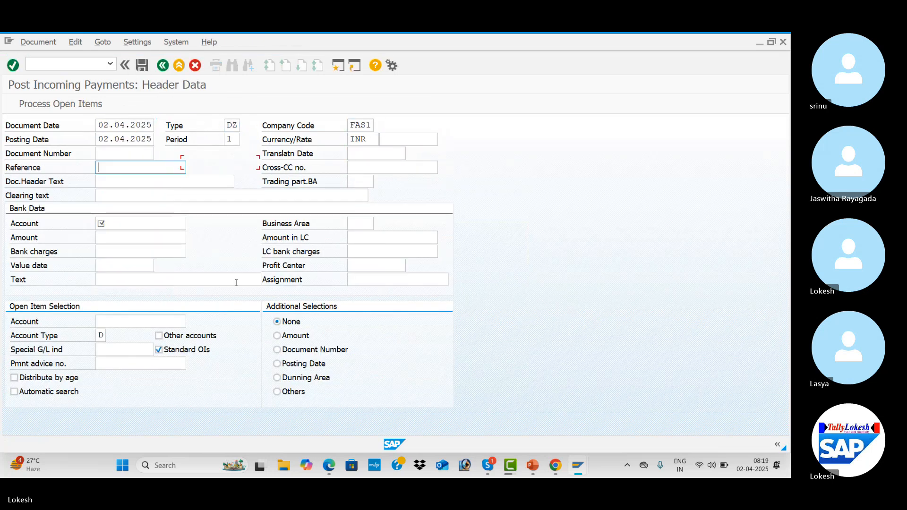
- Enter reference CUS -06 and document header text Customer Payment in the new payment's header
key(Down)
key(Tab)
key(Tab)
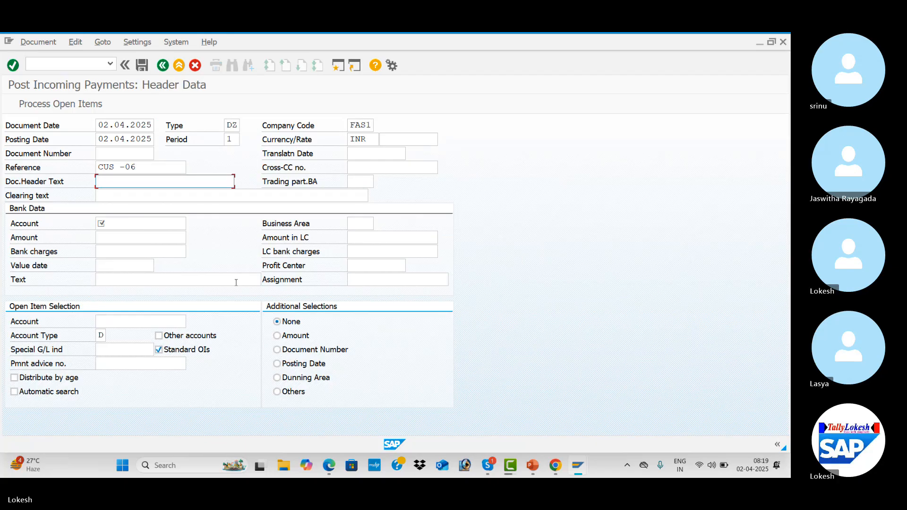
key(Down)
key(Tab)
key(Tab)
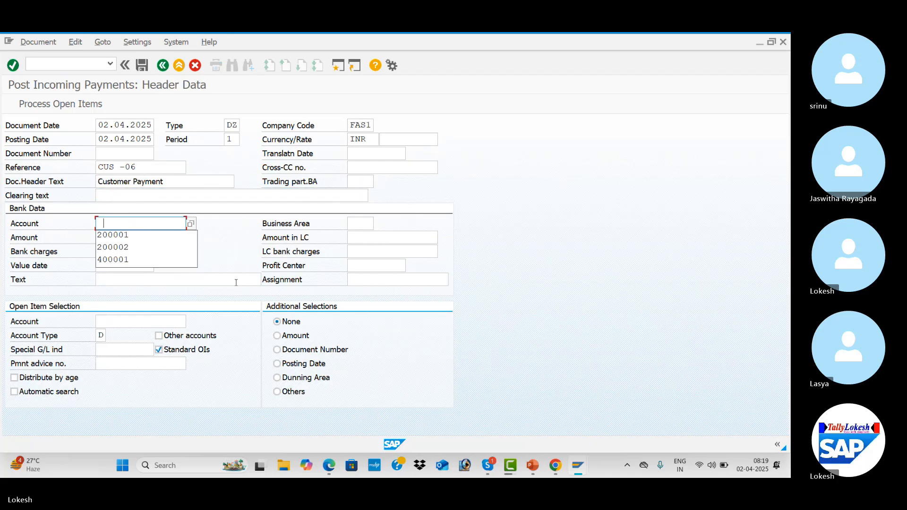
- Enter the SBI Bank G/L account and an amount of 20000 in the bank data
key(Down)
key(Tab)
key(Tab)
key(Down)
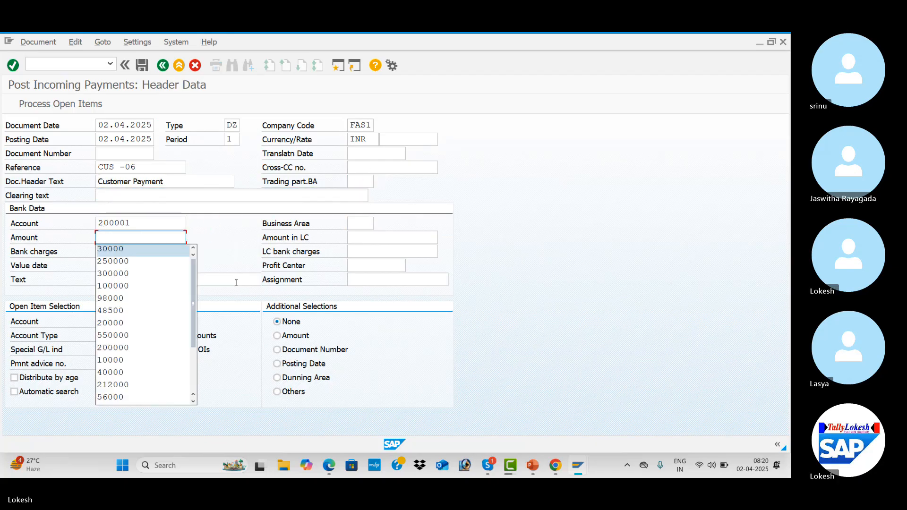
key(Down)
key(Down)
key(Down)
key(Down)
key(Down)
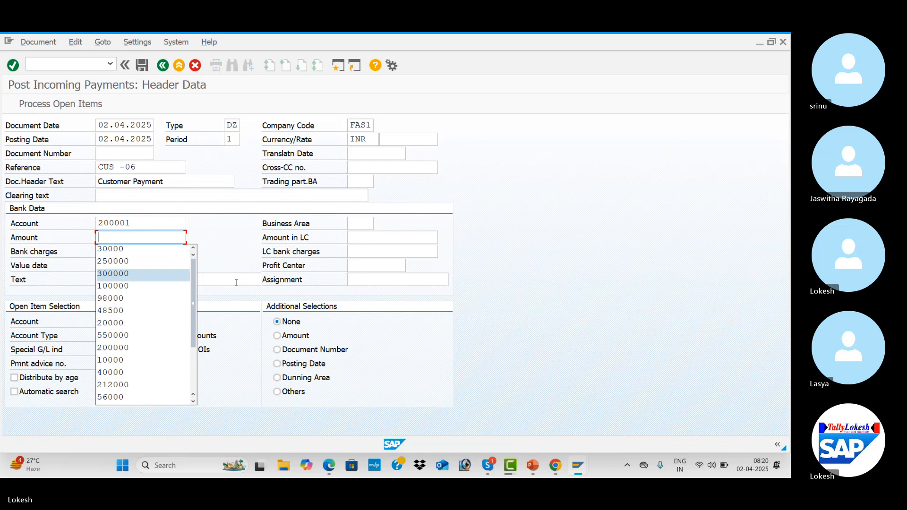
key(Down)
key(Tab)
key(Tab)
key(Tab)
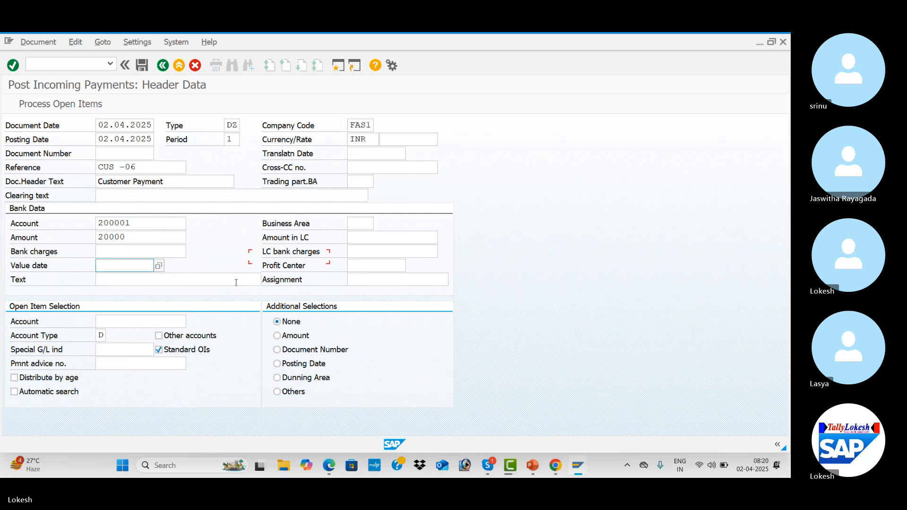
- Set the 20000 payment's value date to 02.04.2025 and its text to Customer Invoice
key(Down)
key(Tab)
key(Tab)
key(Down)
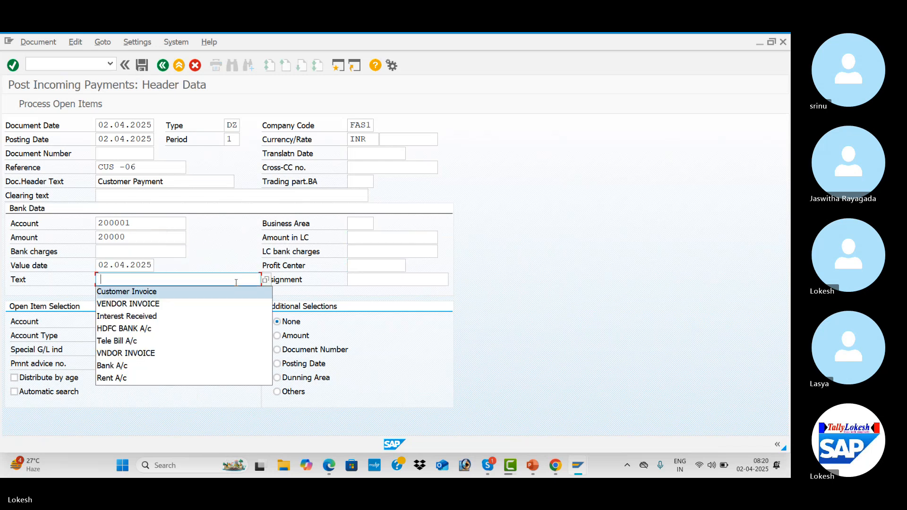
key(Tab)
- Process the open items of customer JANU PVT LTD against the 20000 payment and post it
key(Tab)
key(Down)
key(Tab)
key(Return)
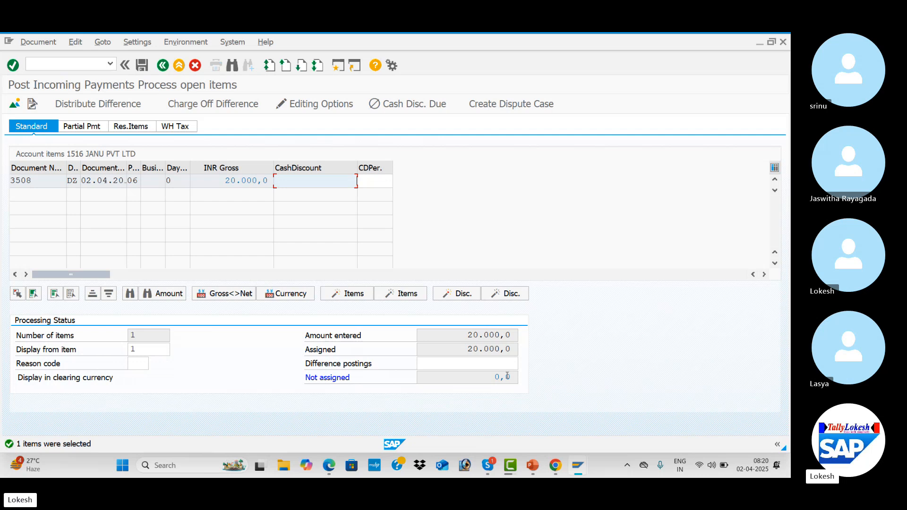
click(142, 65)
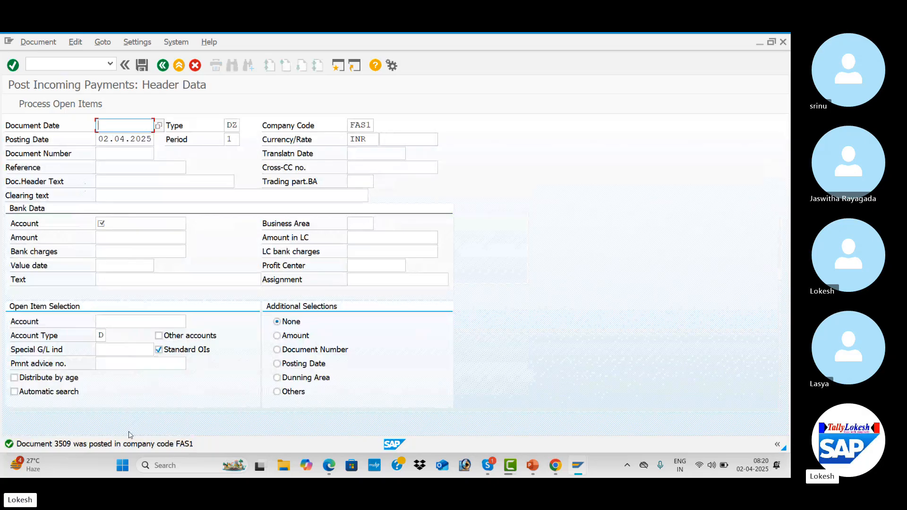
- Switch to the Customer Line Item Display and refresh the open items list of customer JANU PVT LTD
key(alt+Tab)
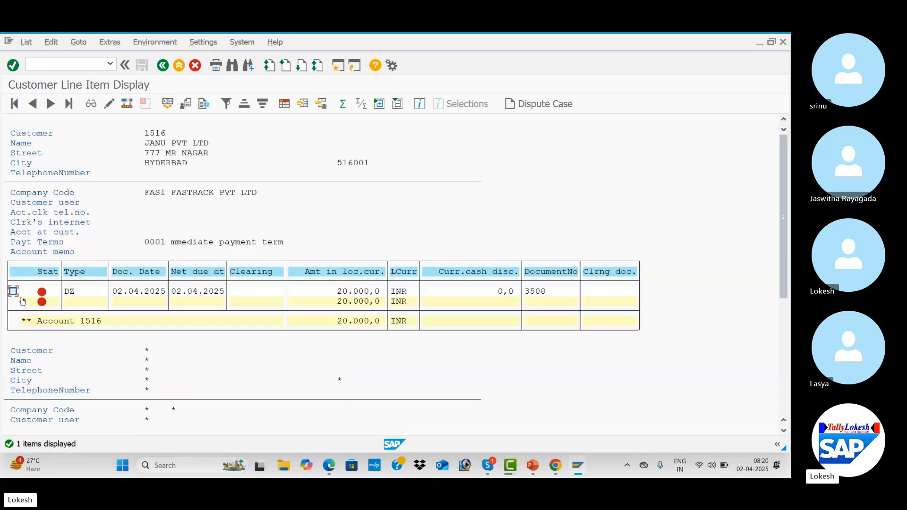
click(27, 42)
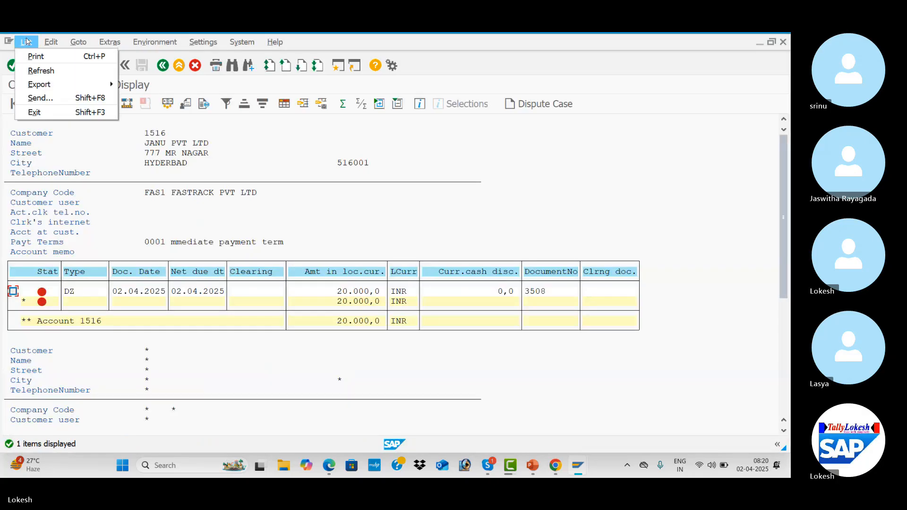
click(40, 71)
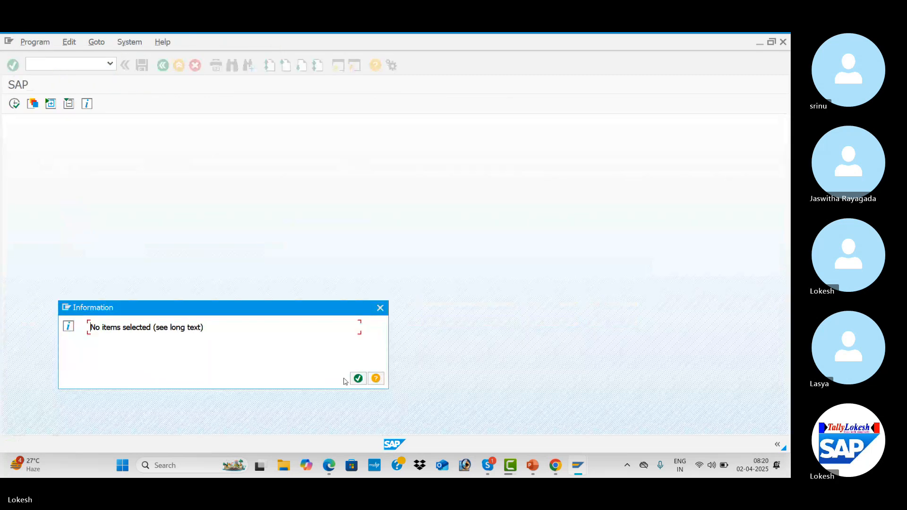
click(358, 378)
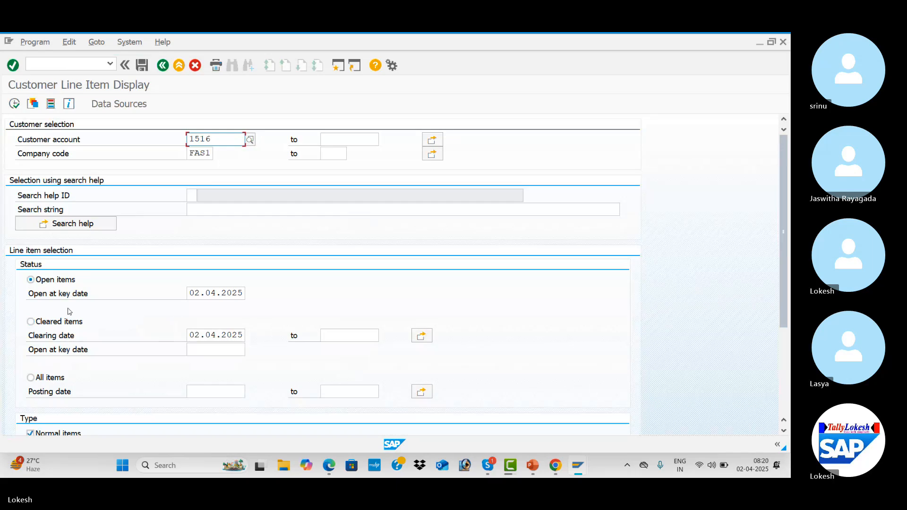
- Display the customer's cleared items with clearing date 02.04.2025 in company code FAS1, and return to the selection screen
click(32, 323)
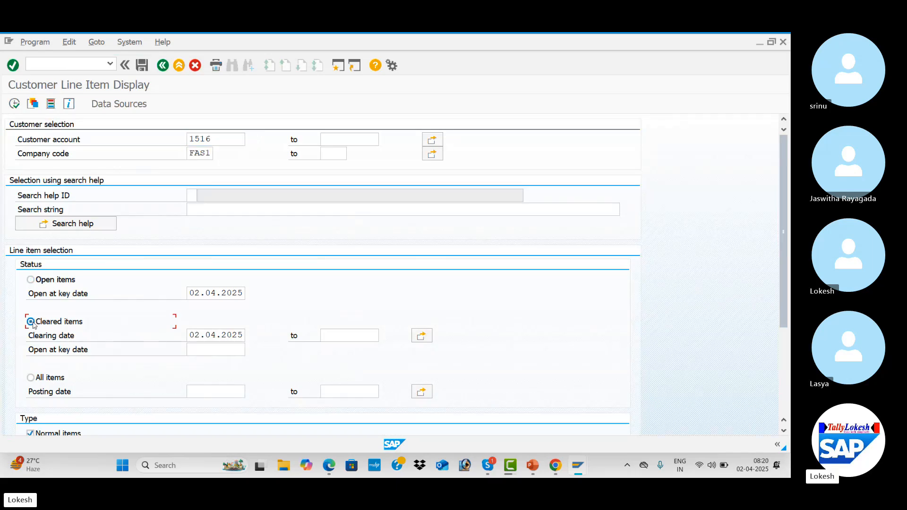
click(15, 103)
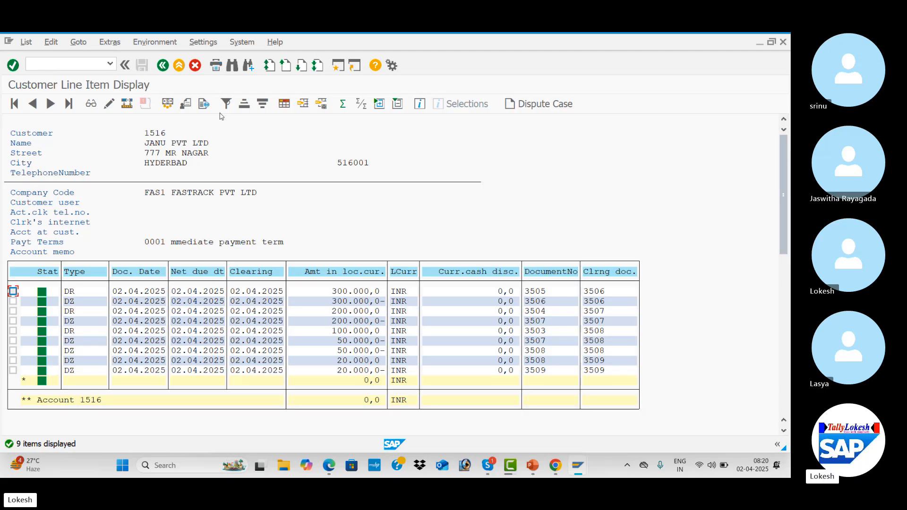
click(163, 66)
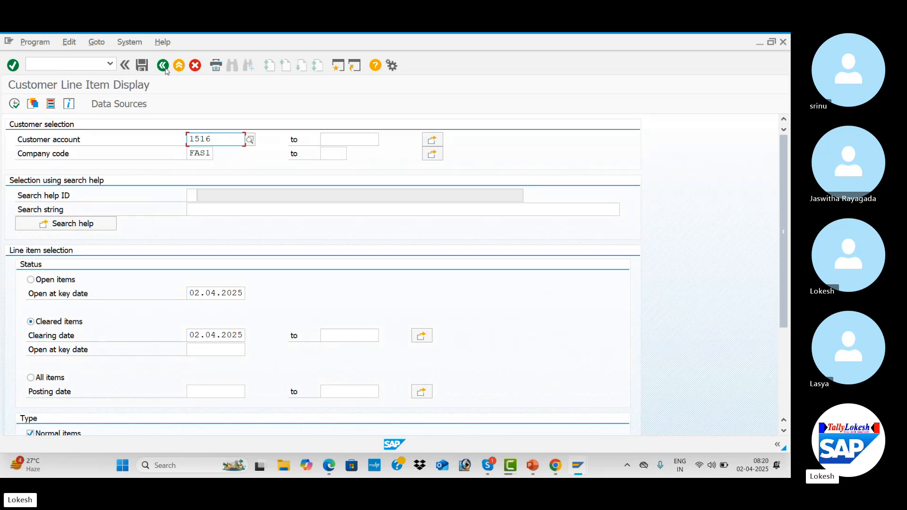
- Switch to the PowerPoint presentation and show the slide on Customer Incoming Payment Clearing-F-28
key(alt+Tab)
key(alt+Tab)
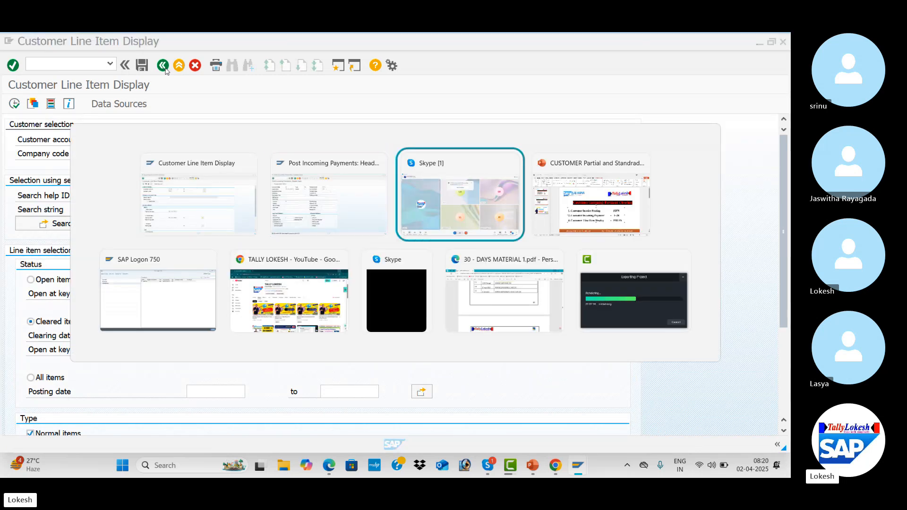
key(alt+Tab)
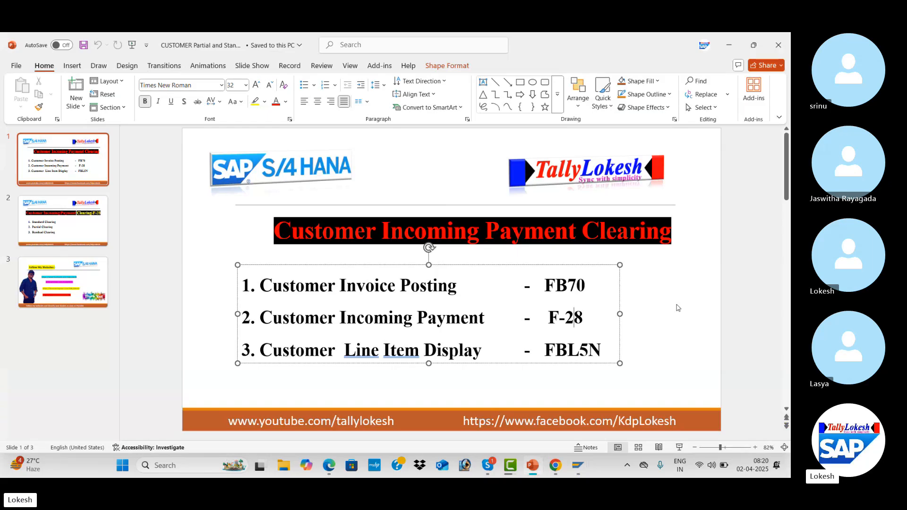
click(678, 307)
scroll(678, 308, down, 1)
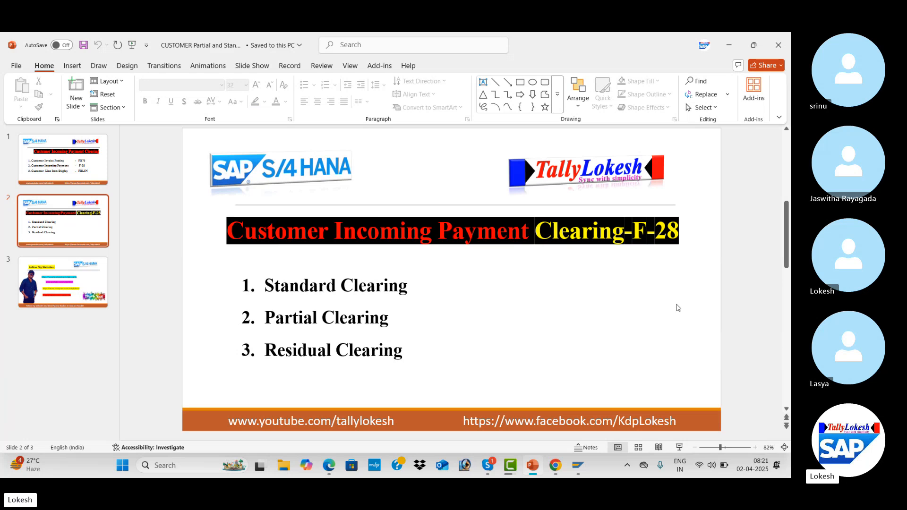
- Switch back to the Customer Line Item Display in SAP and open the posting periods transaction OB52
key(alt+Tab)
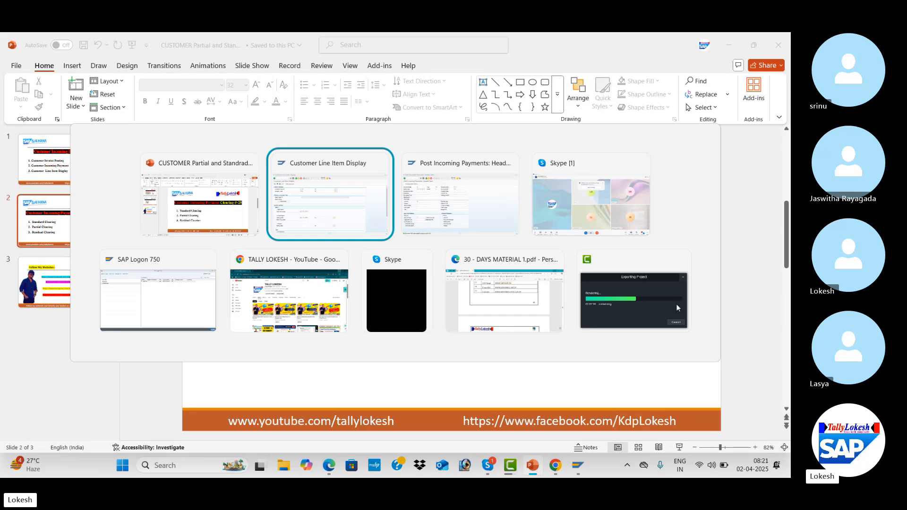
key(alt+Tab)
key(alt+Tab)
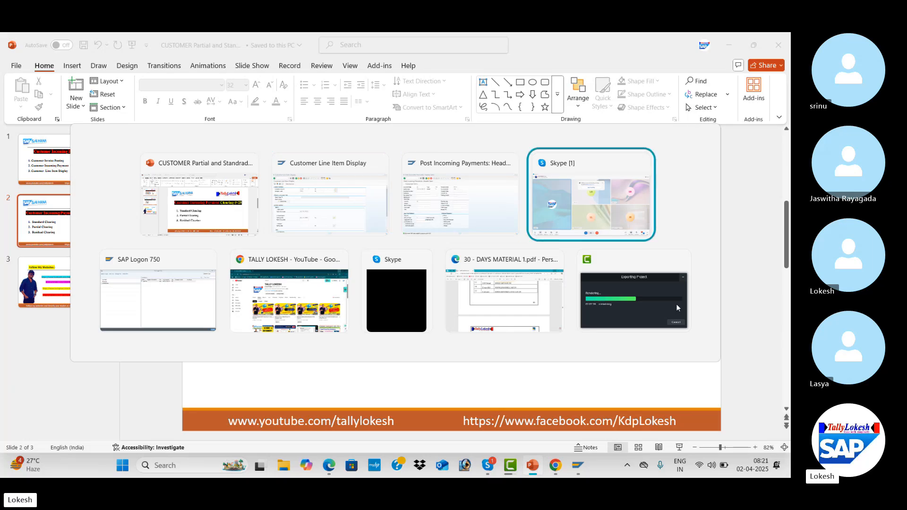
key(alt+Tab)
key(alt+Tab)
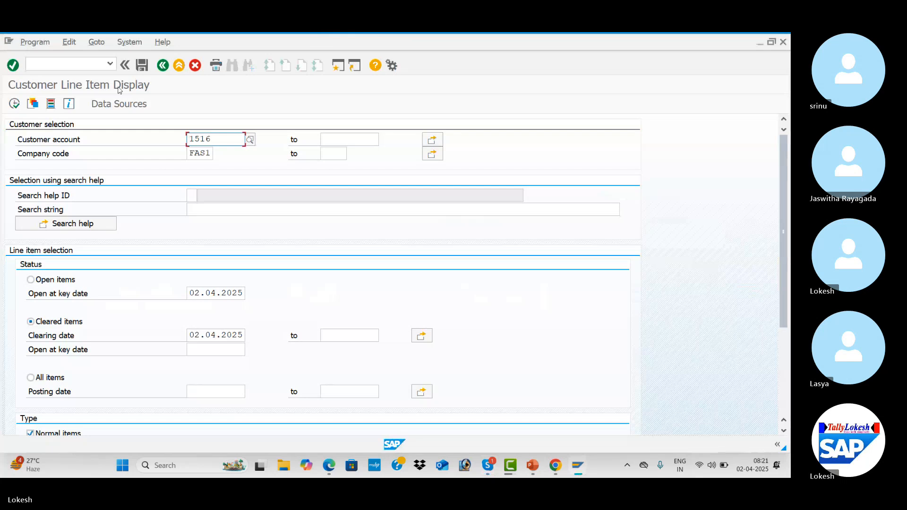
click(79, 62)
text(/)
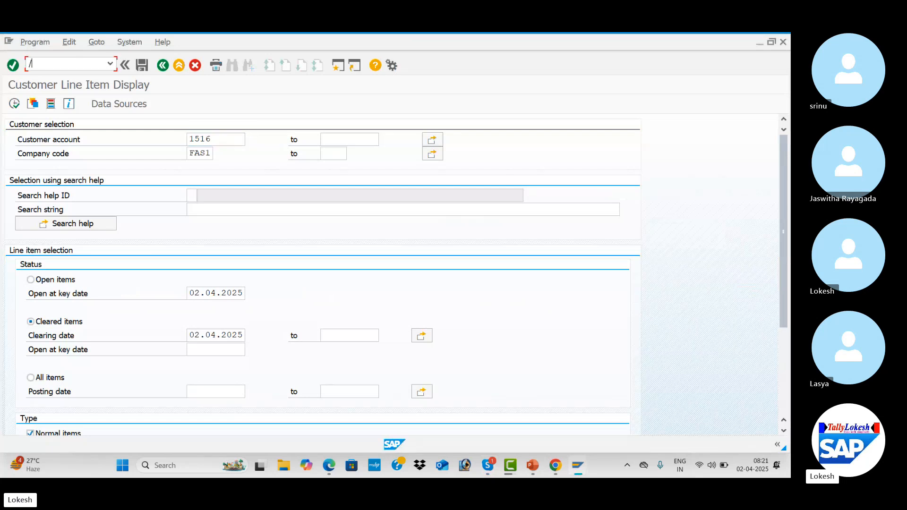
text(n)
key(Return)
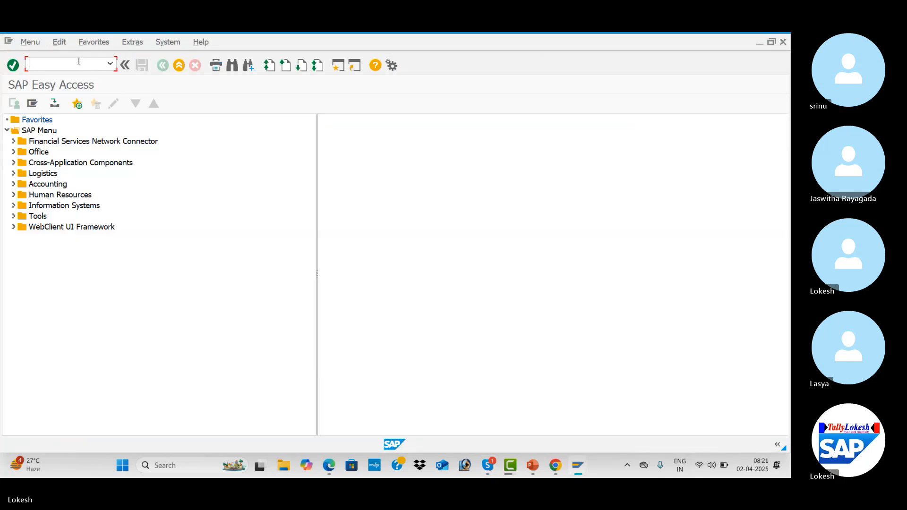
text(OB52)
key(Return)
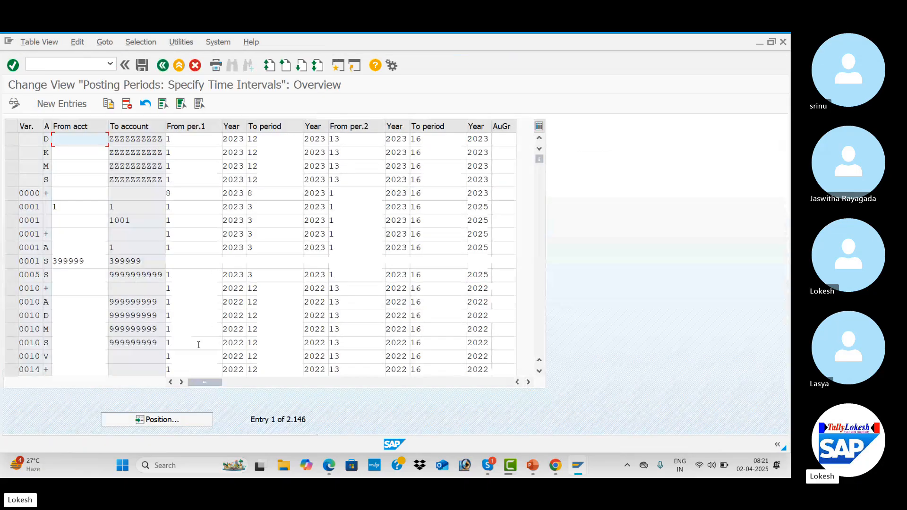
- Position the posting periods table at posting period variant FAS1
click(193, 420)
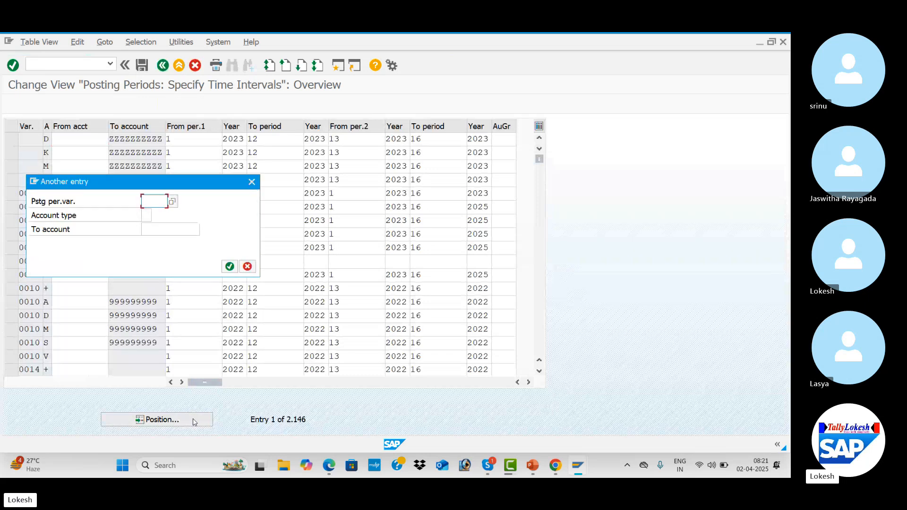
text(F)
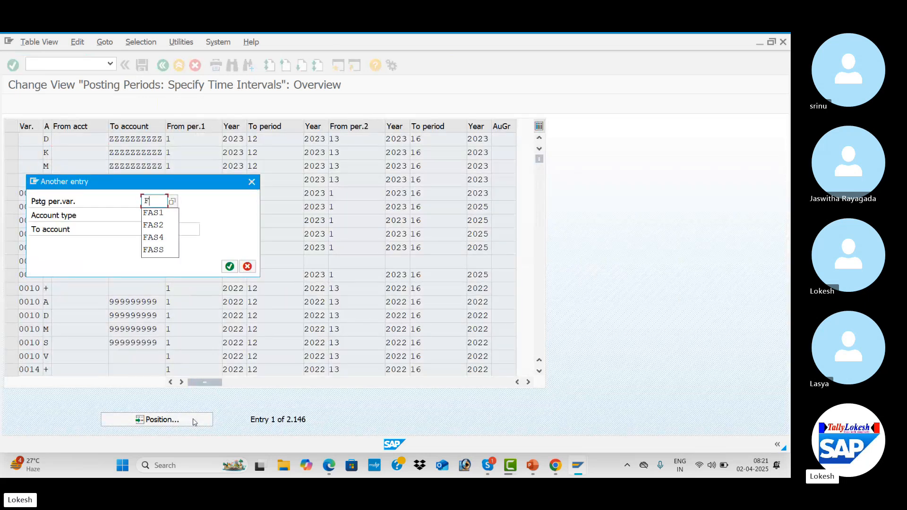
text(AS1)
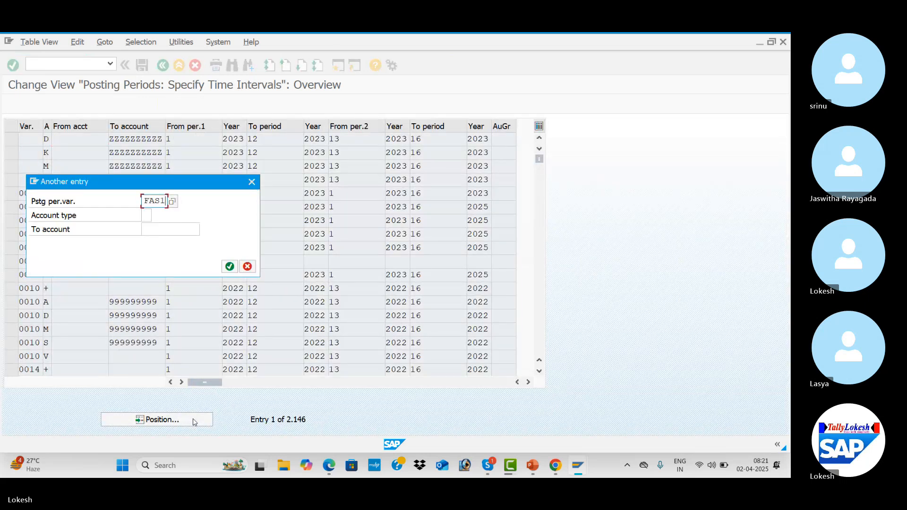
key(Return)
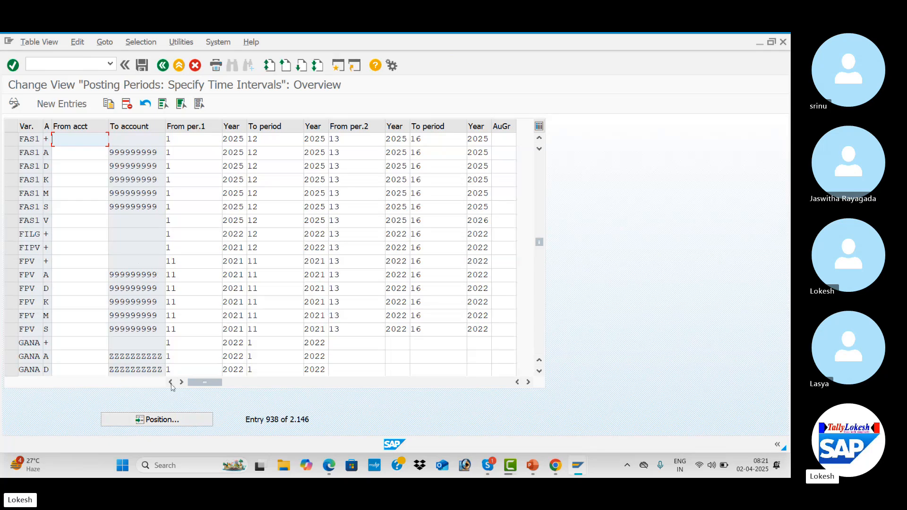
- Examine the account type rows of variant FAS1 and the years of their posting period intervals
click(31, 137)
click(31, 153)
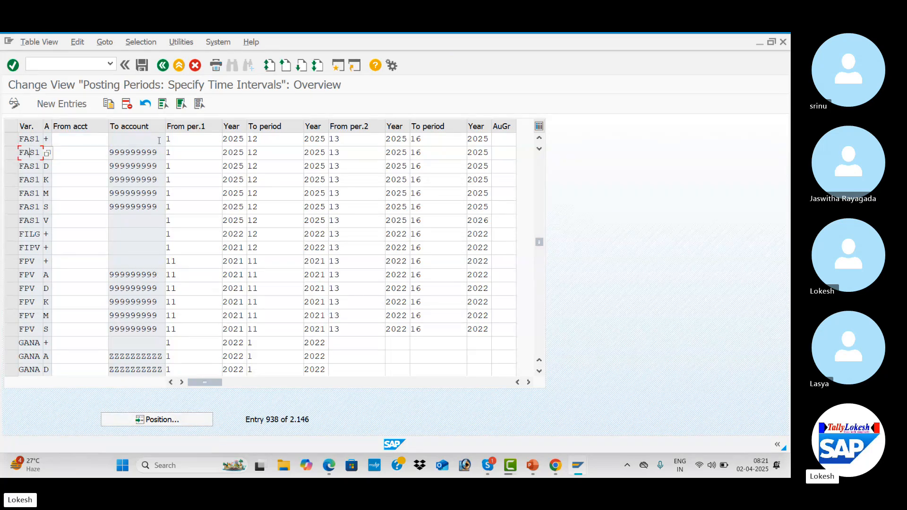
click(243, 140)
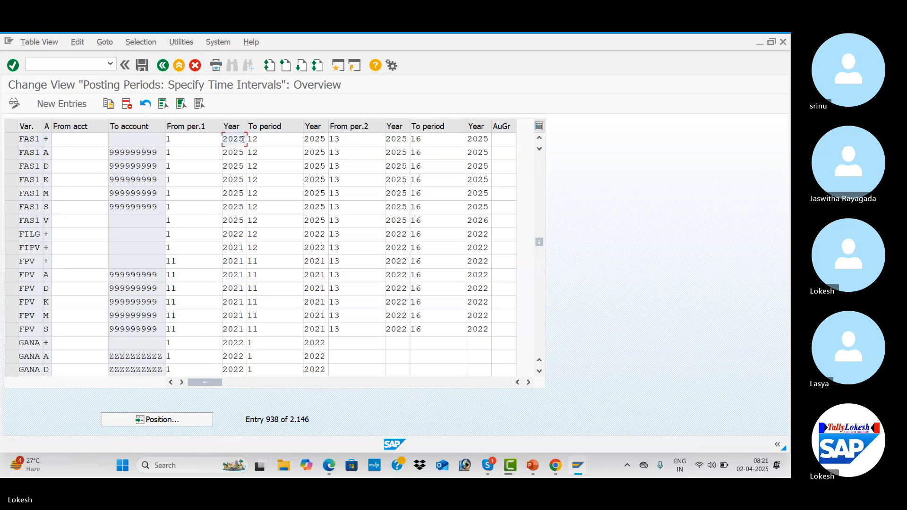
click(490, 140)
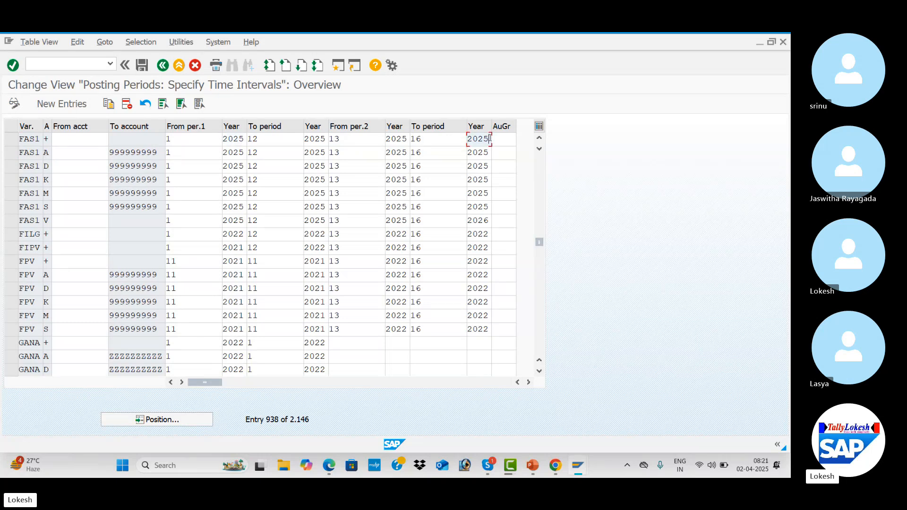
click(244, 140)
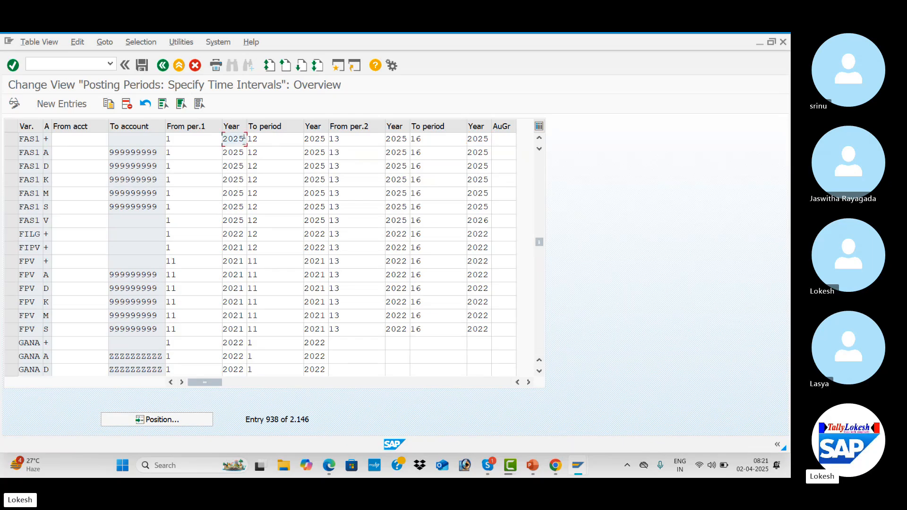
click(244, 152)
click(243, 166)
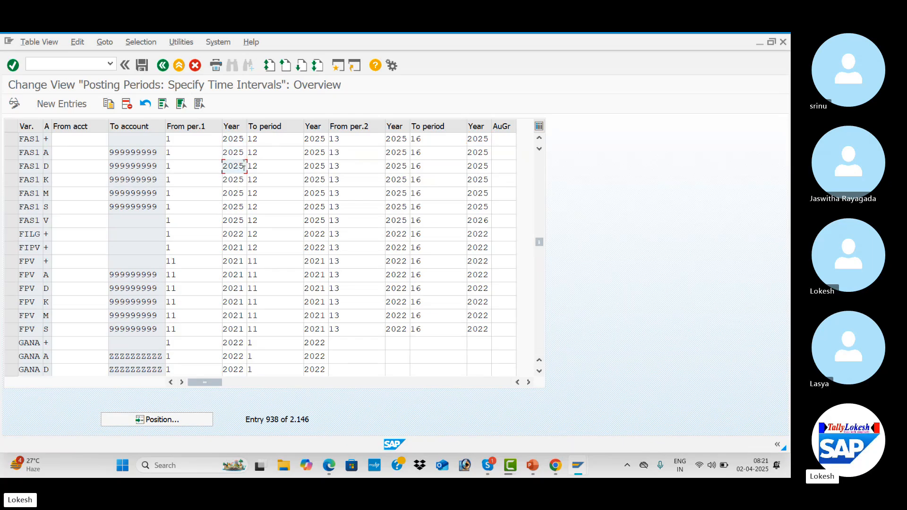
click(244, 180)
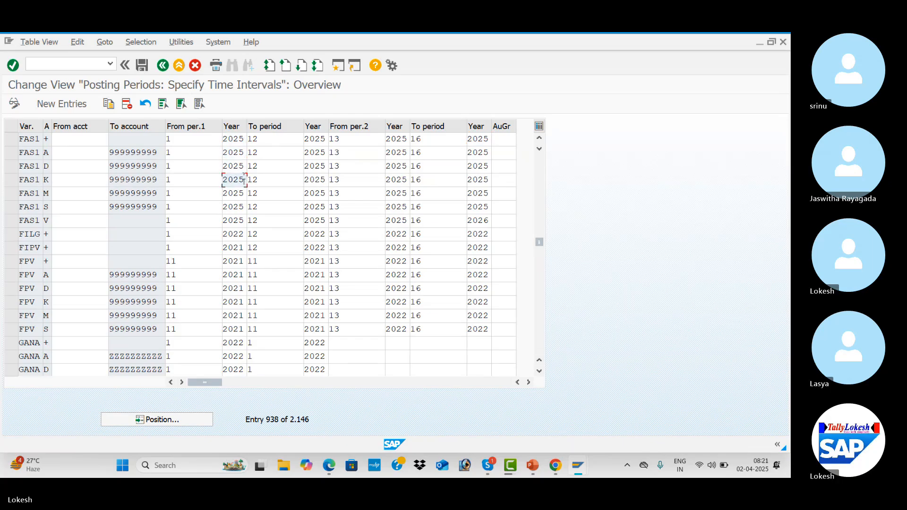
click(326, 139)
click(400, 139)
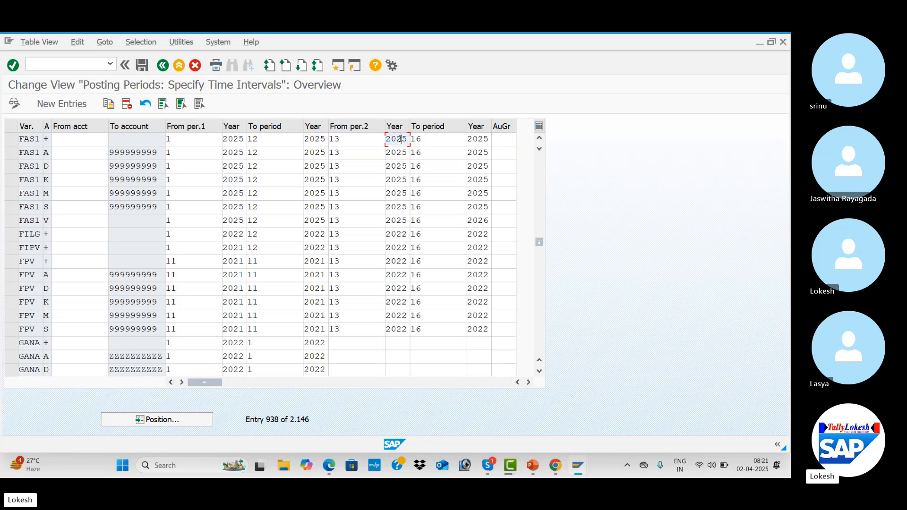
click(478, 139)
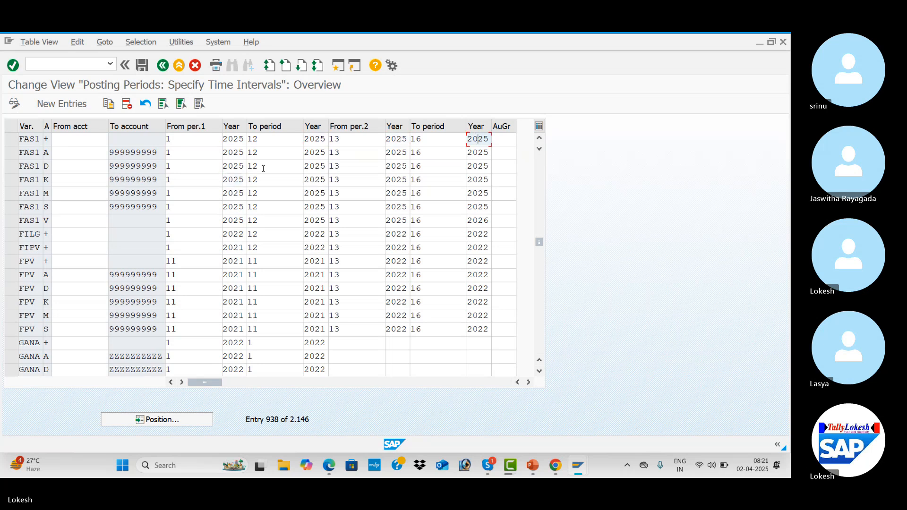
- Check the posting periods and years in the FAS1 rows for account types A and K
click(236, 153)
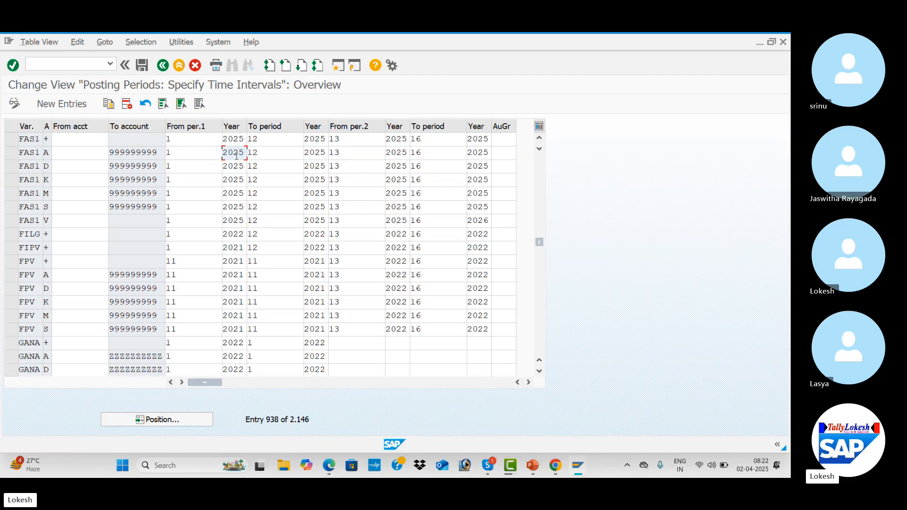
click(192, 144)
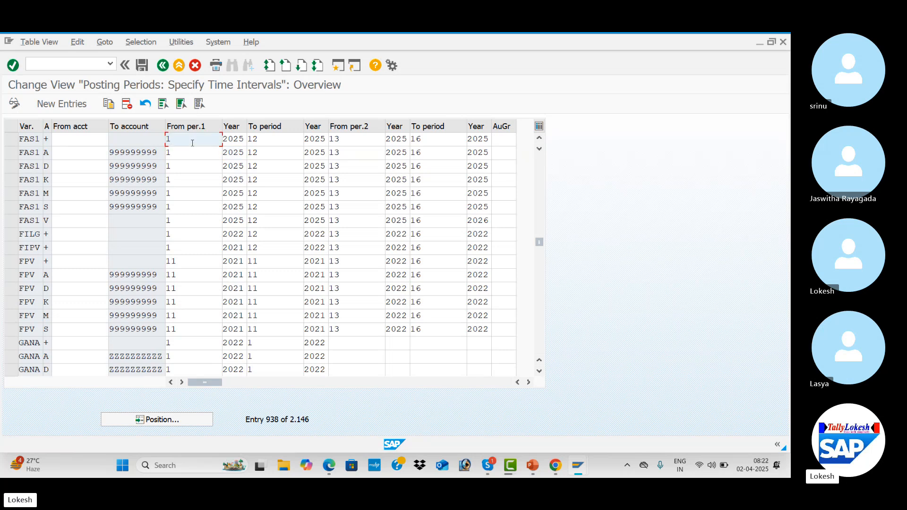
click(187, 153)
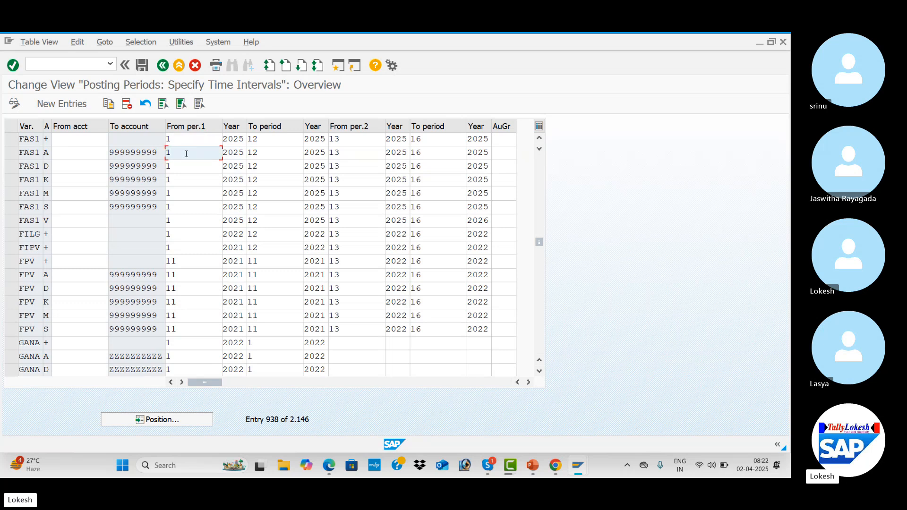
click(268, 152)
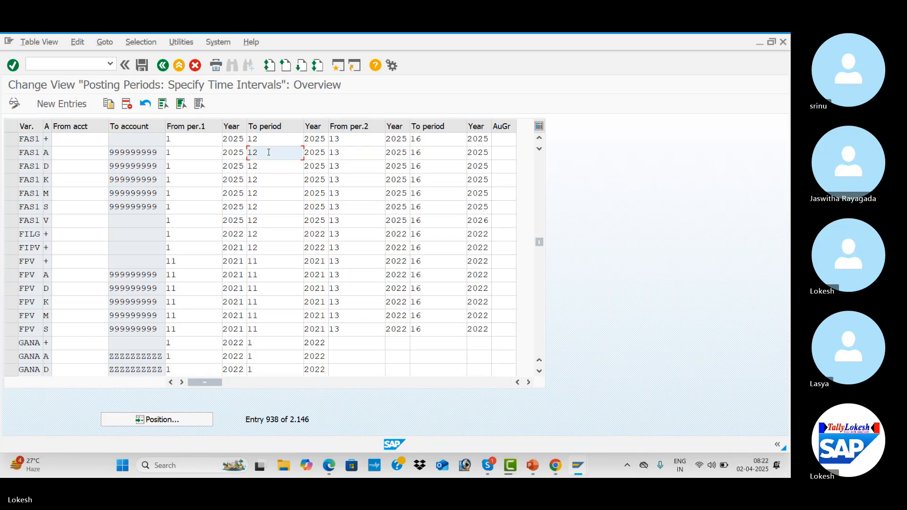
click(243, 152)
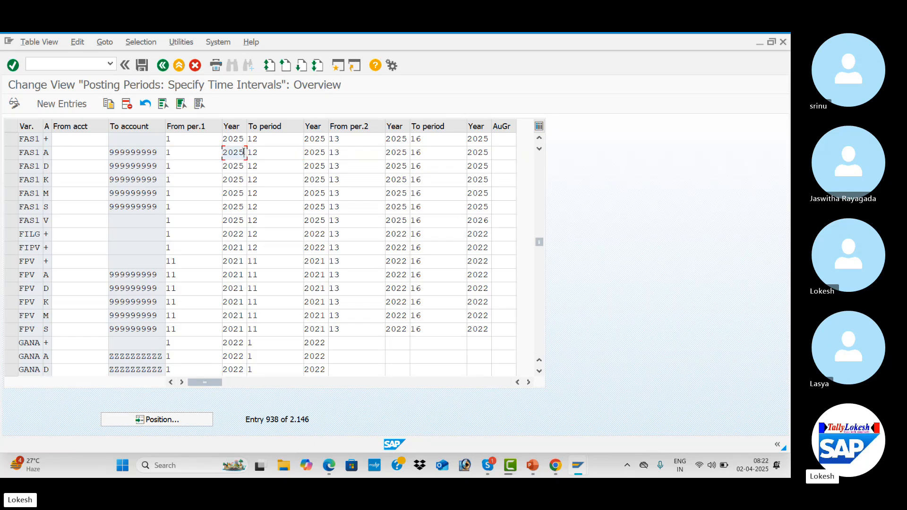
click(321, 153)
click(396, 153)
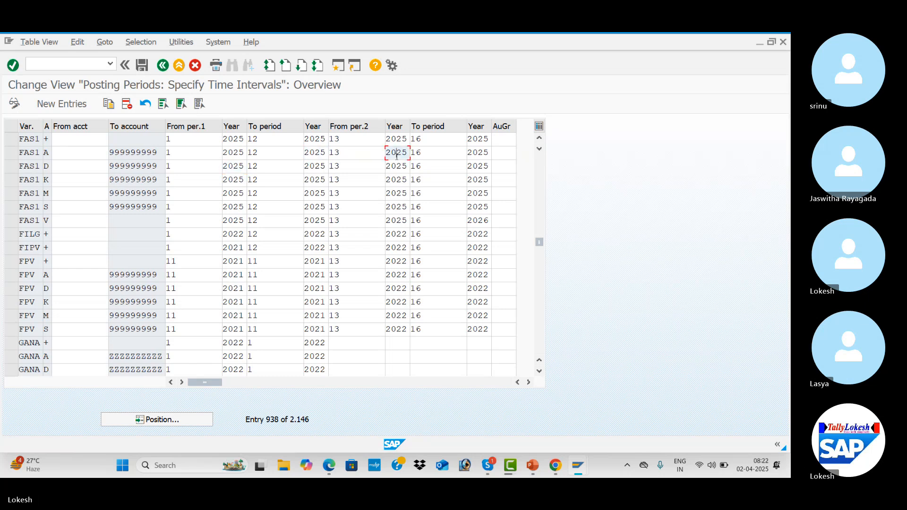
click(241, 183)
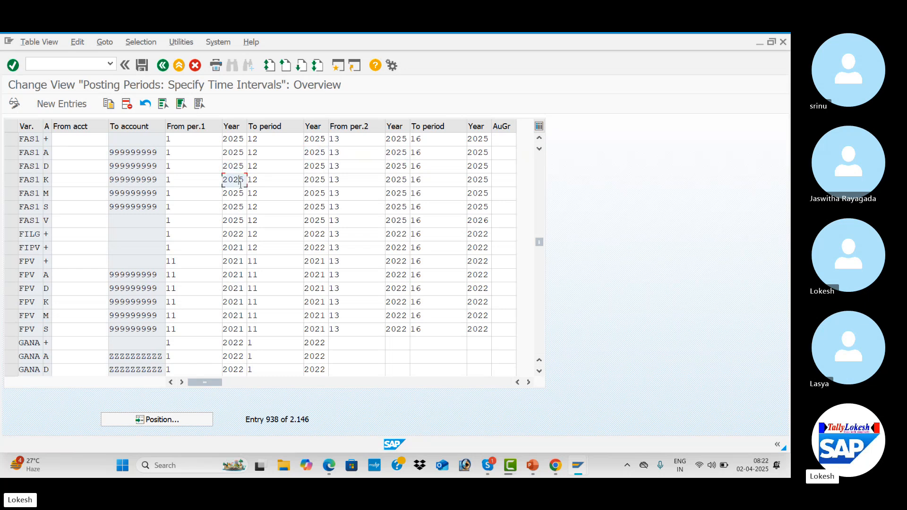
click(316, 182)
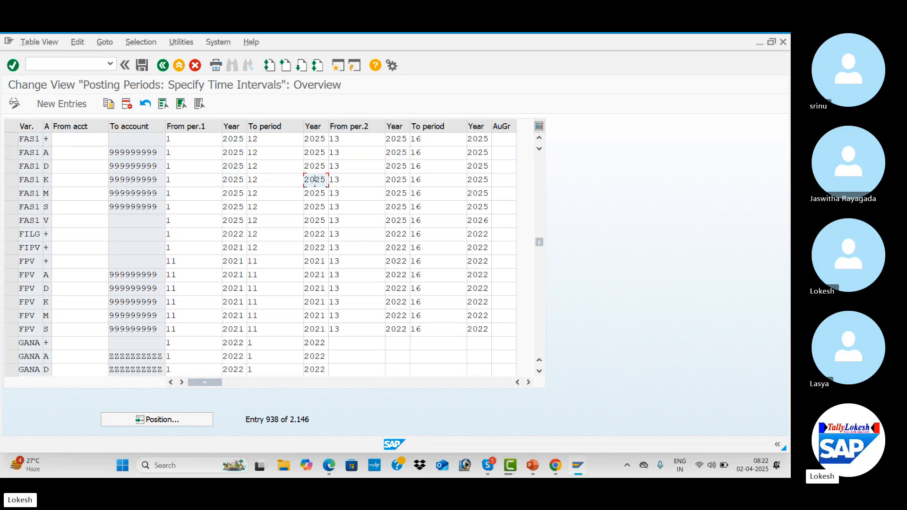
click(403, 181)
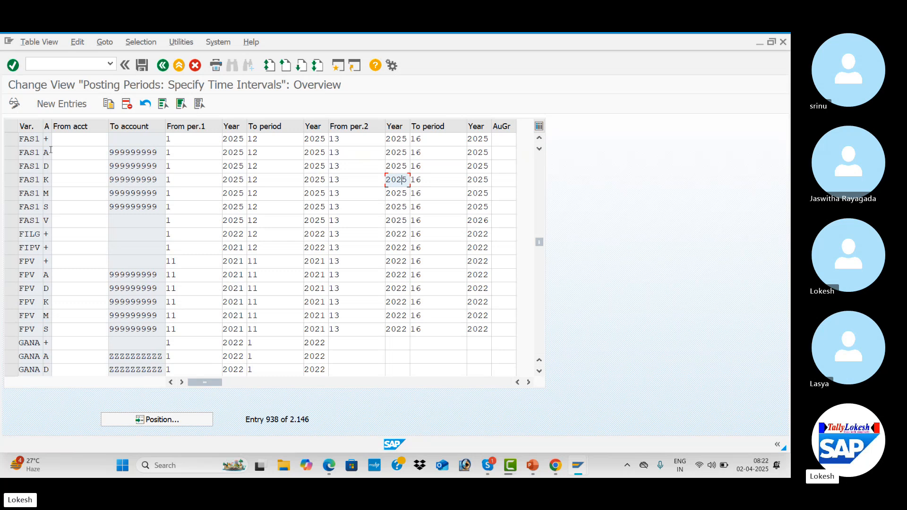
- Save the posting period intervals of variant FAS1
click(141, 67)
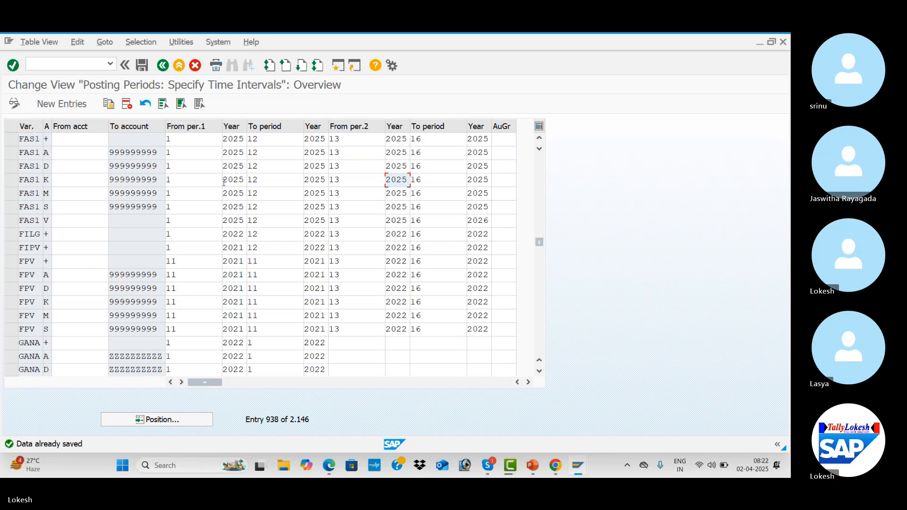
key(alt+Tab)
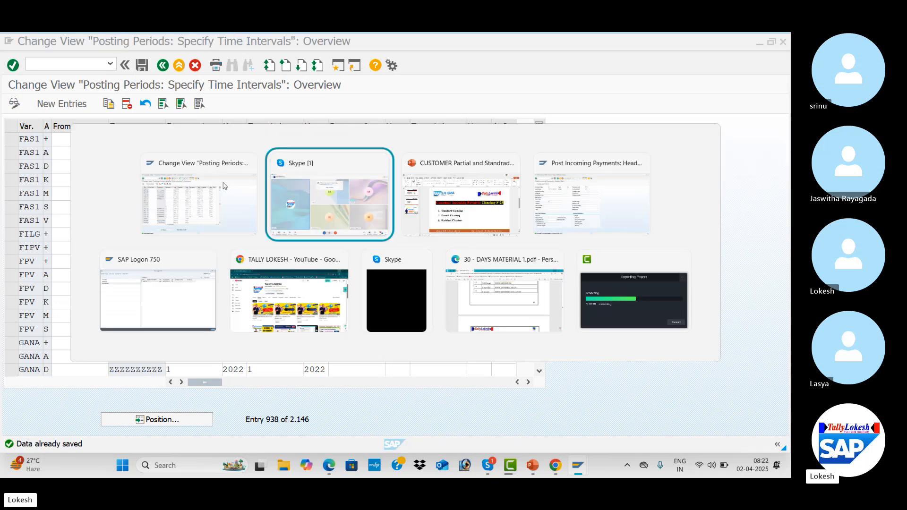